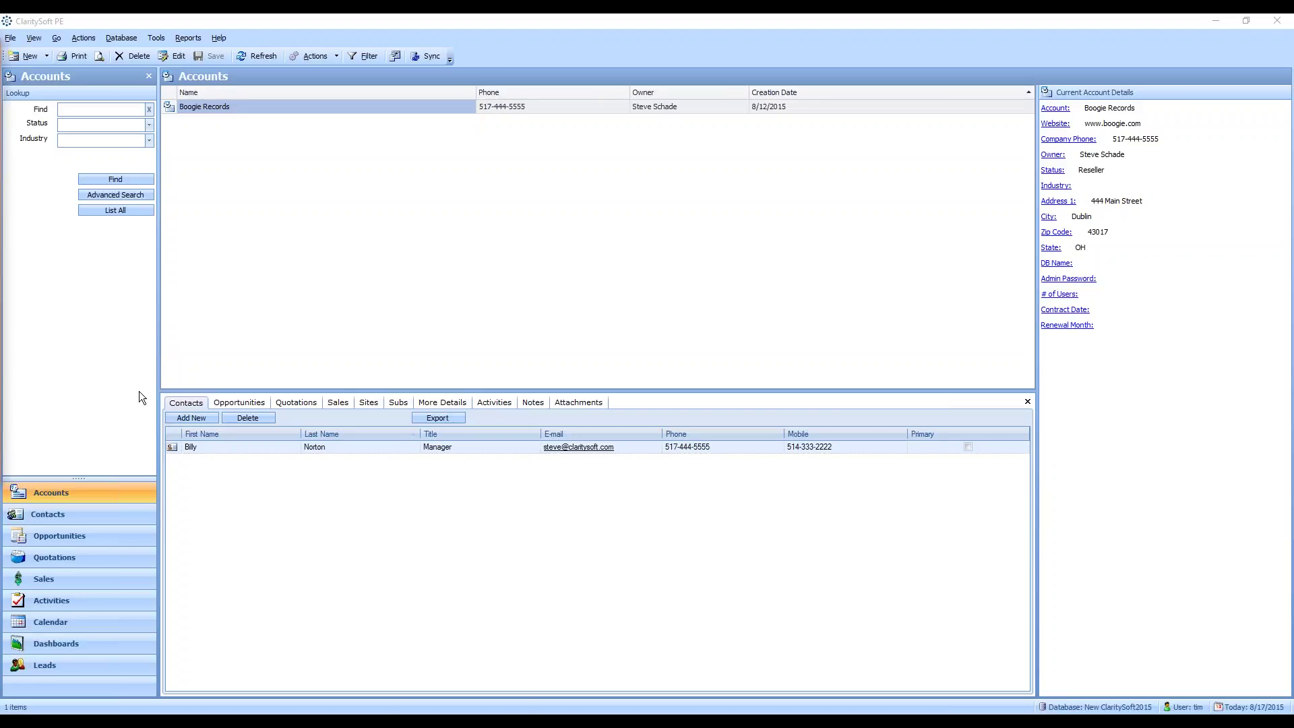
Arrange the Product Book workbook's Excel window over the CRM and widen the Name, Item #, Group and Description columns.
{"action": "left_click_drag", "start_coordinate": [728, 378], "coordinate": [466, 69]}
{"action": "left_click_drag", "start_coordinate": [972, 499], "coordinate": [1251, 669]}
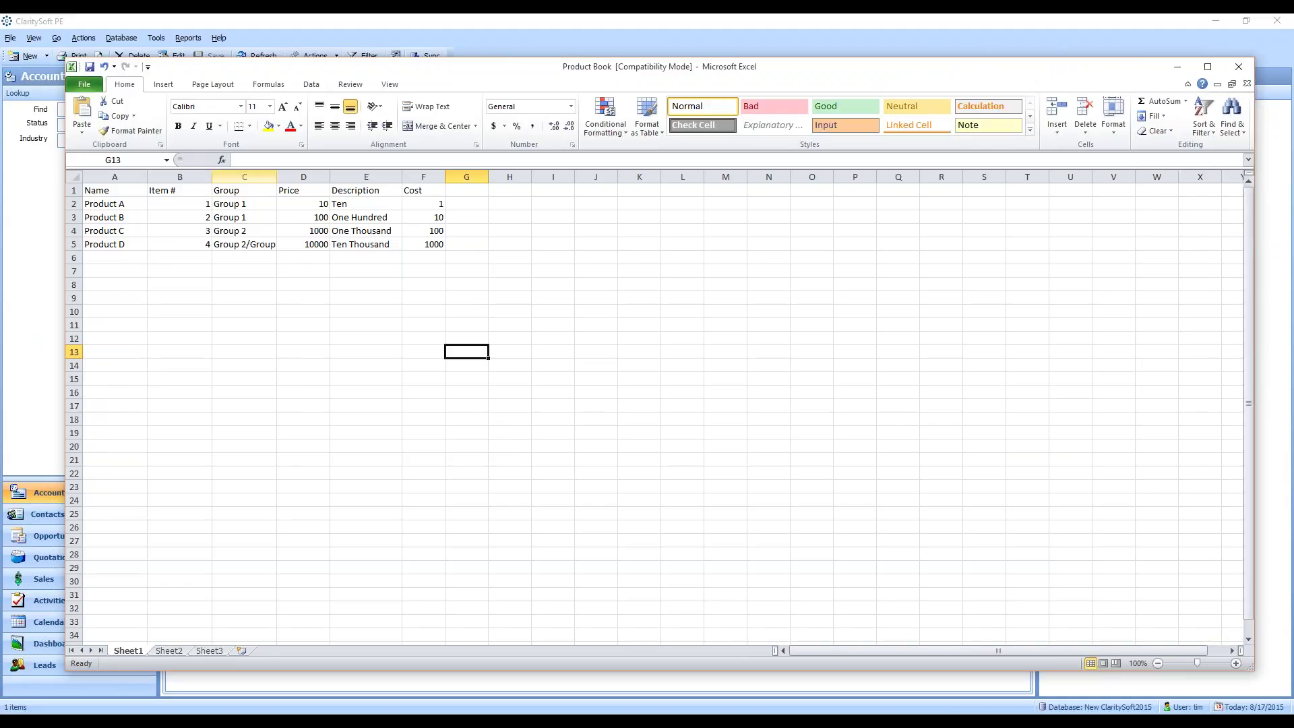
{"action": "left_click_drag", "start_coordinate": [277, 178], "coordinate": [308, 177]}
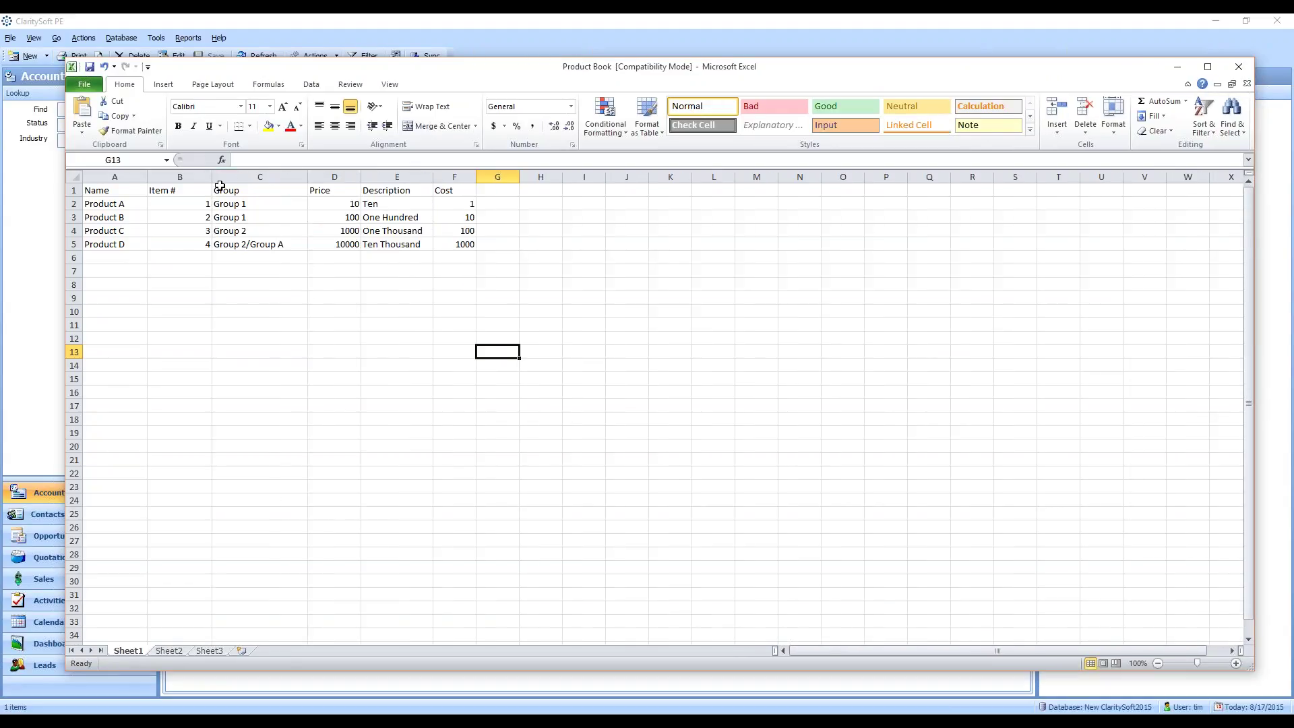
{"action": "left_click_drag", "start_coordinate": [211, 177], "coordinate": [157, 177]}
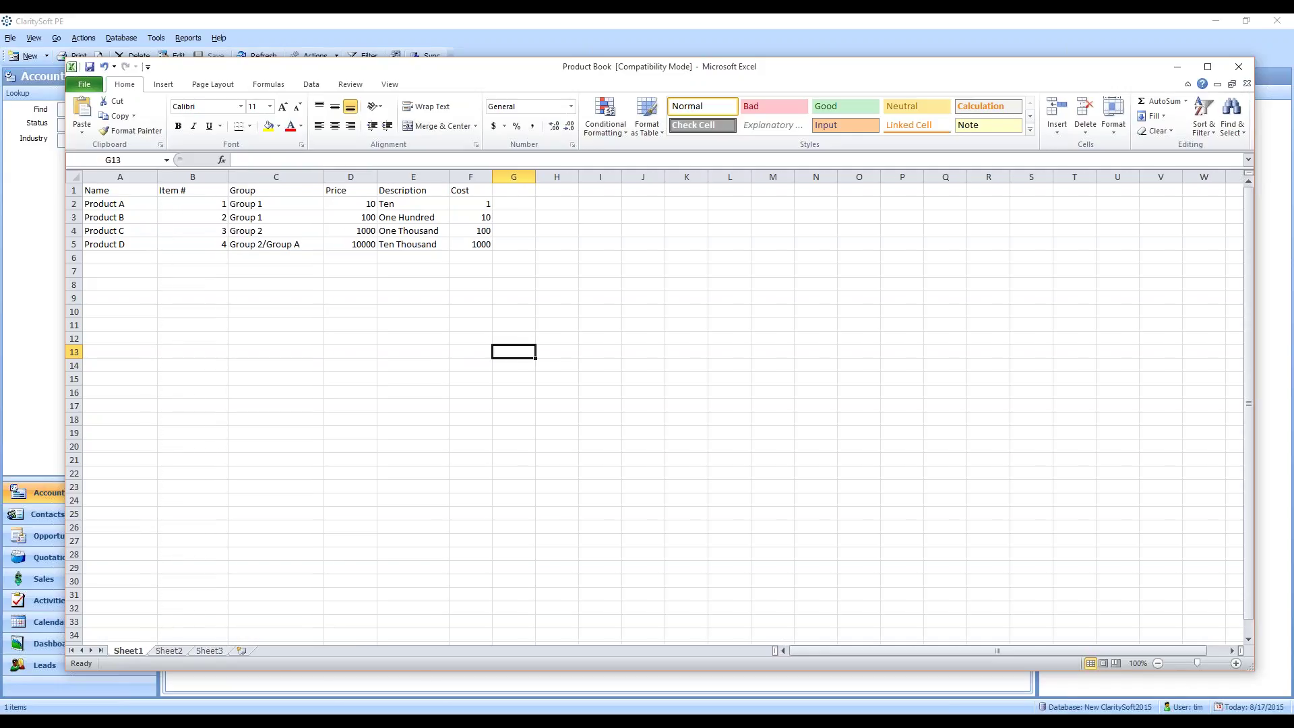
{"action": "left_click_drag", "start_coordinate": [449, 177], "coordinate": [463, 177]}
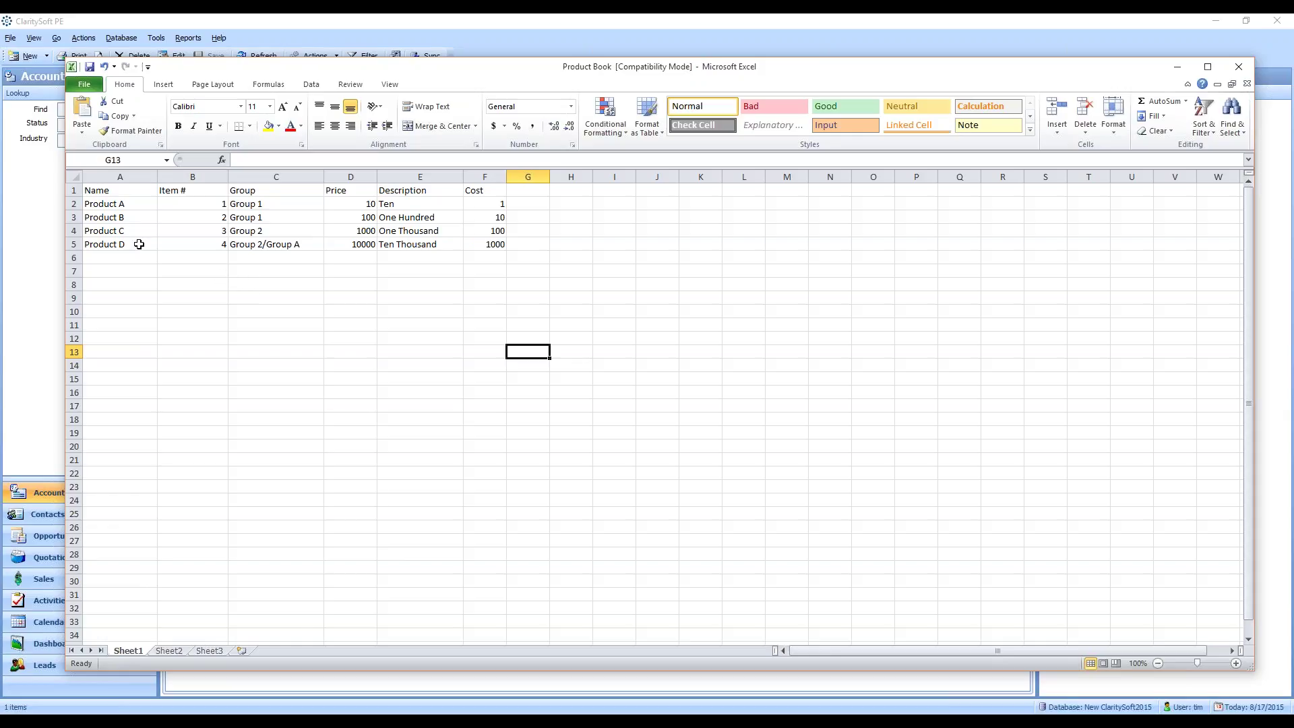
Make the header row of the product list bold.
{"action": "left_click", "coordinate": [74, 203]}
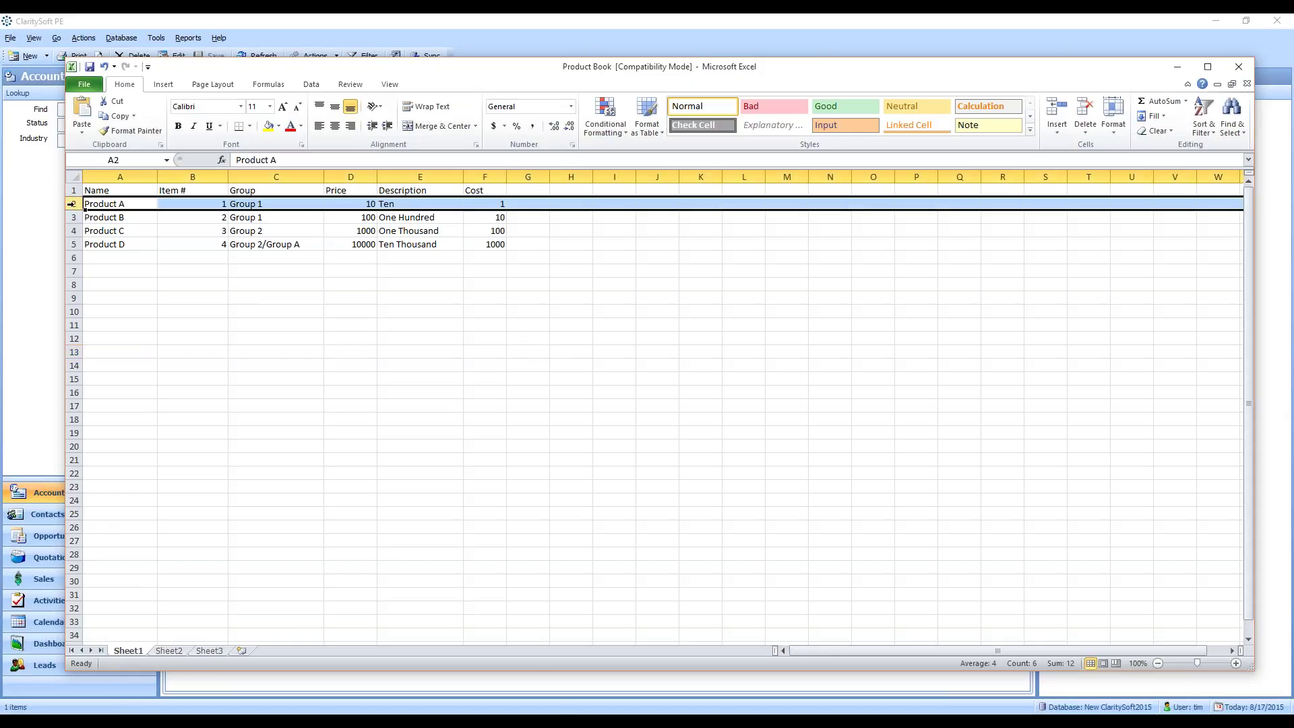
{"action": "left_click", "coordinate": [74, 217]}
{"action": "left_click", "coordinate": [74, 190]}
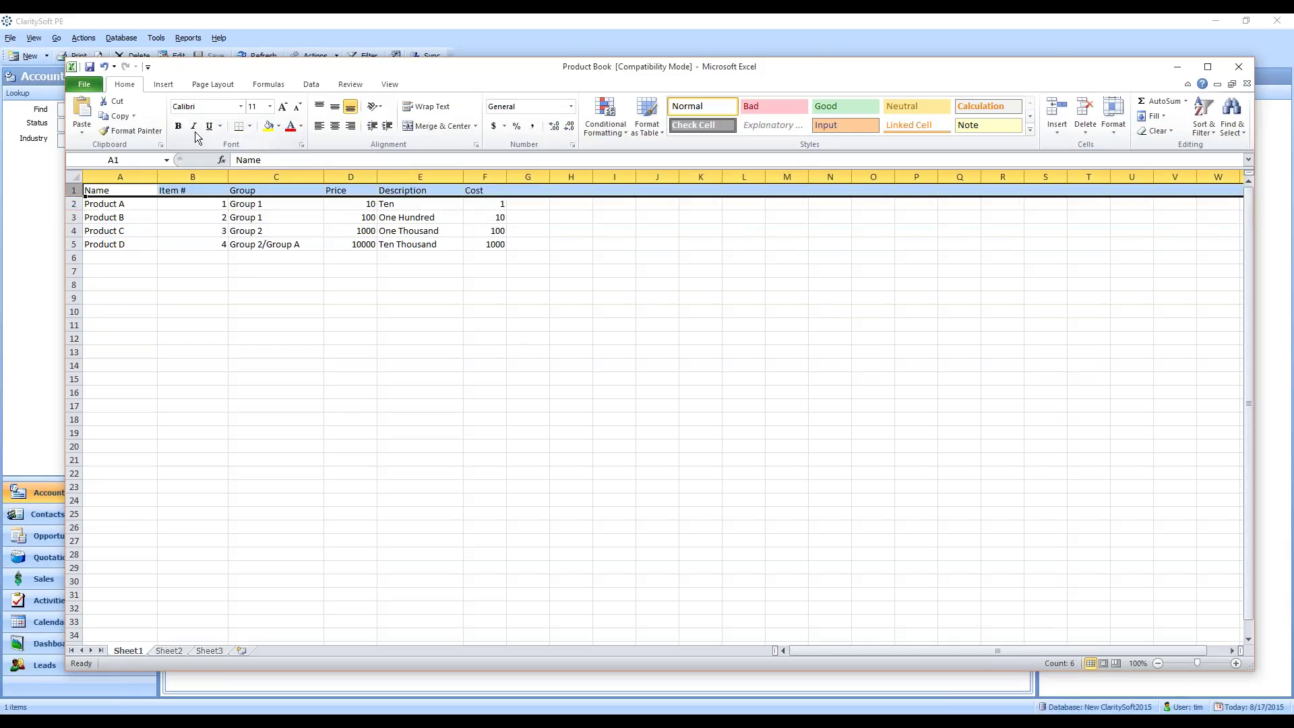
{"action": "left_click", "coordinate": [178, 126]}
Review the rows for Product A through Product D and their item numbers.
{"action": "left_click", "coordinate": [74, 204]}
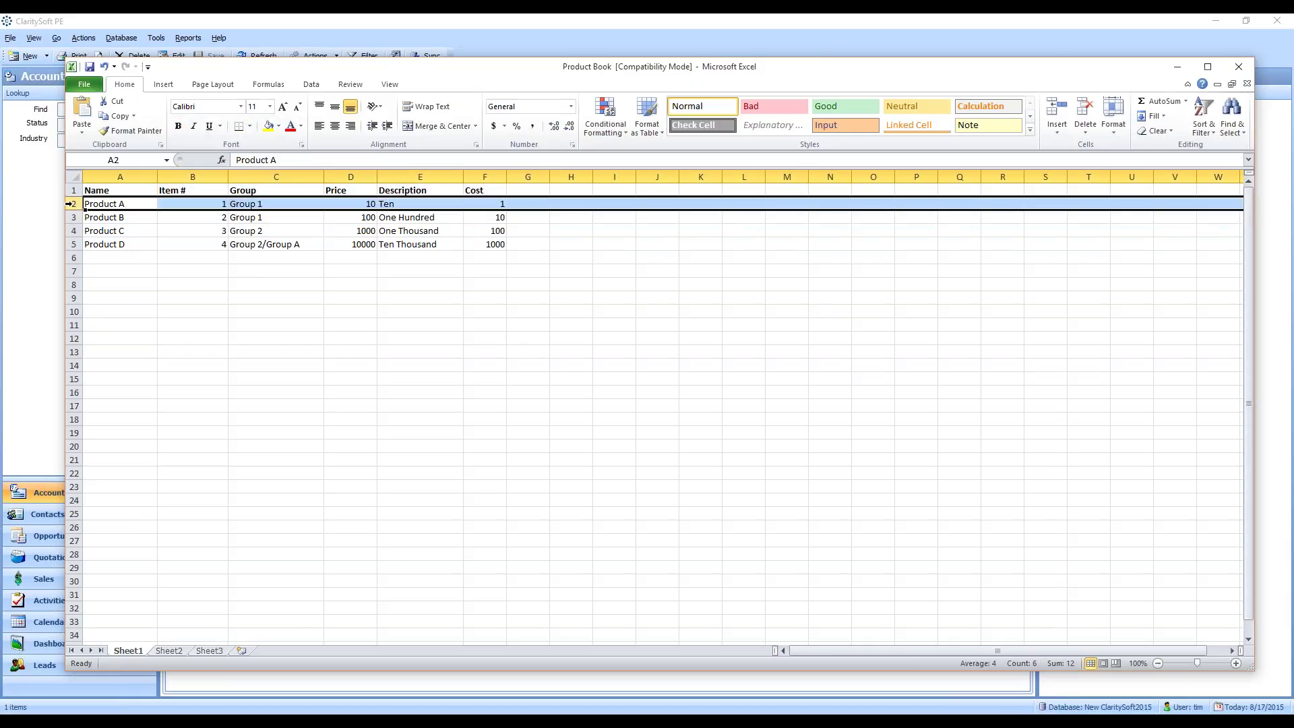
{"action": "left_click", "coordinate": [74, 217]}
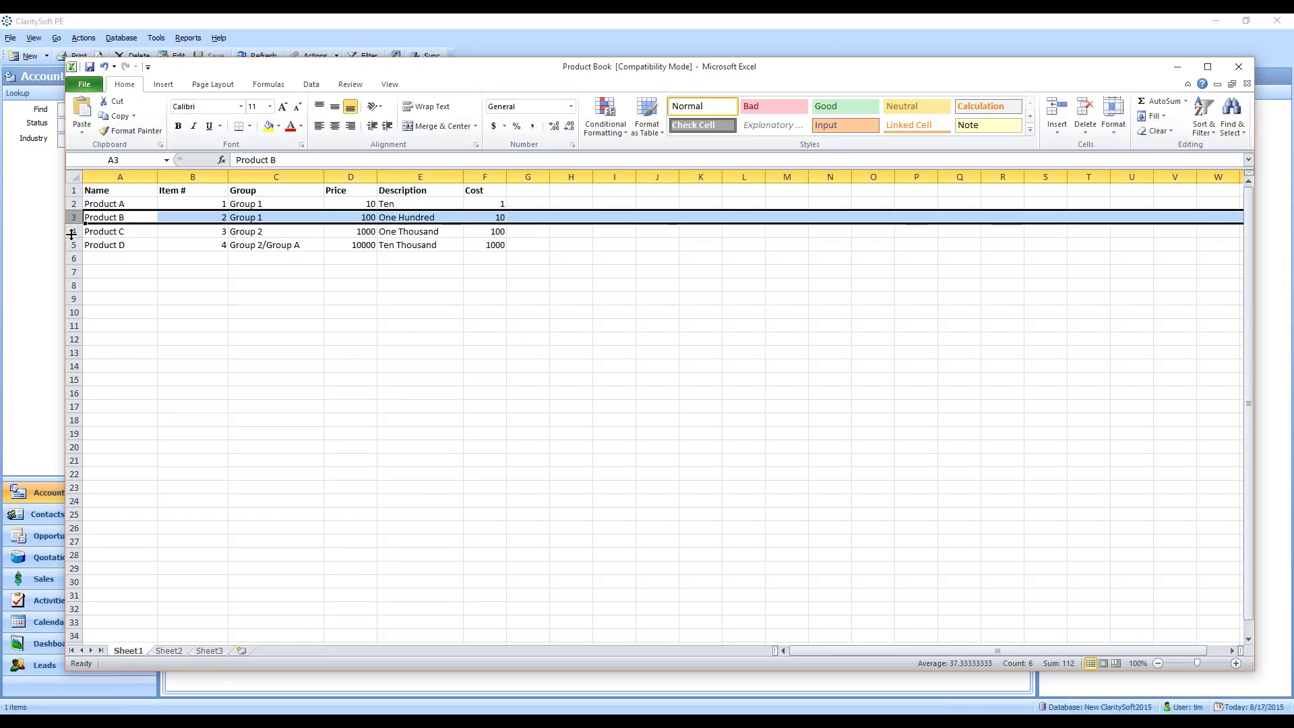
{"action": "left_click_drag", "start_coordinate": [73, 224], "coordinate": [73, 225]}
{"action": "left_click", "coordinate": [73, 234]}
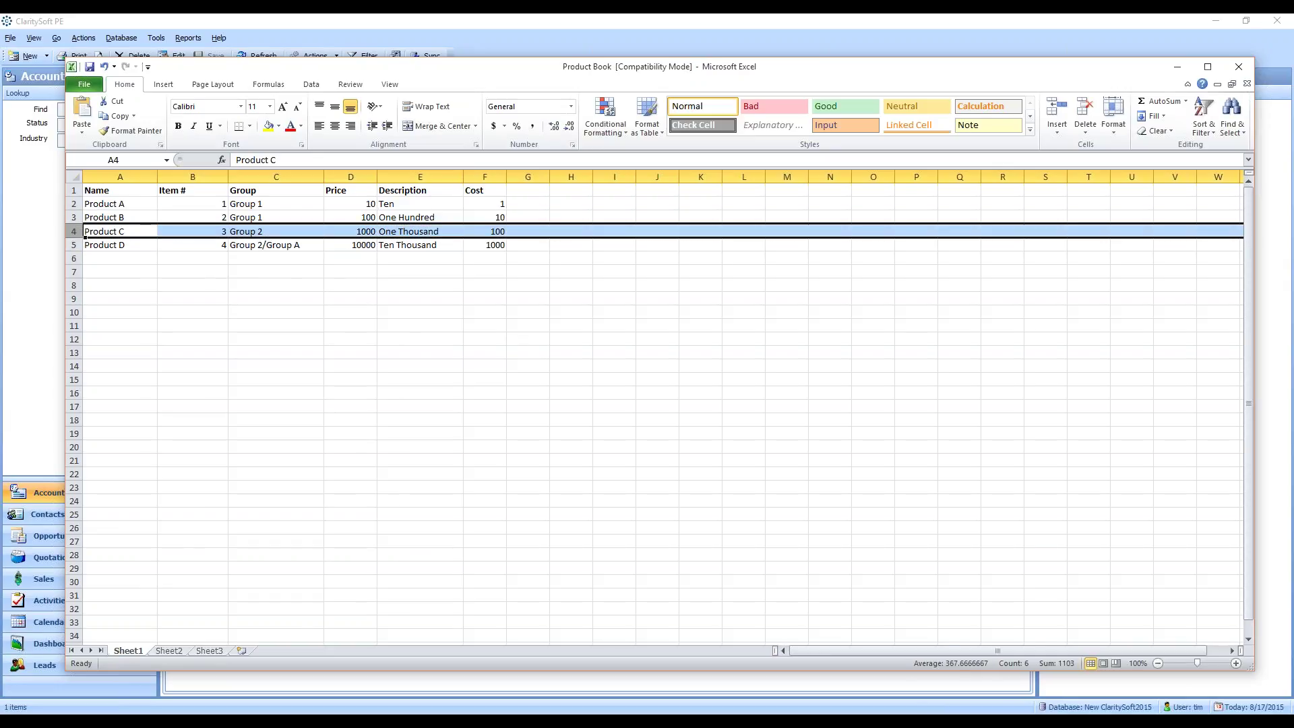
{"action": "left_click", "coordinate": [71, 245]}
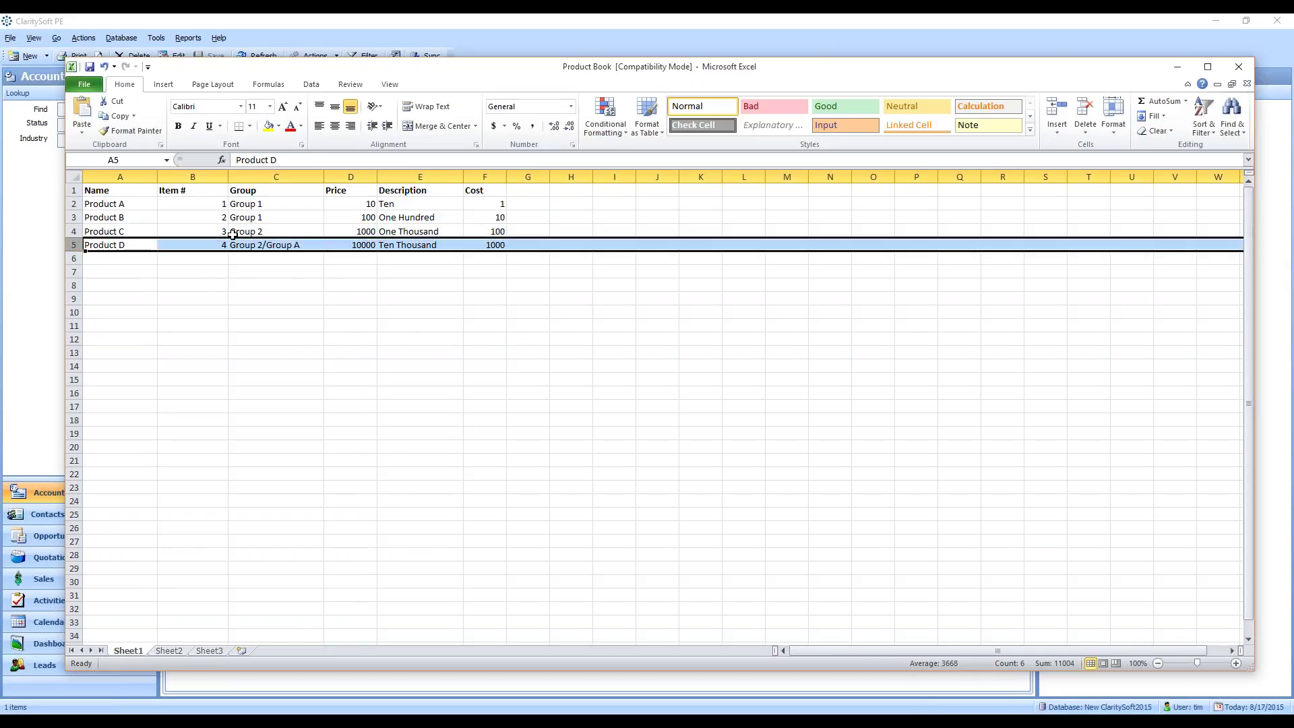
{"action": "left_click", "coordinate": [118, 205]}
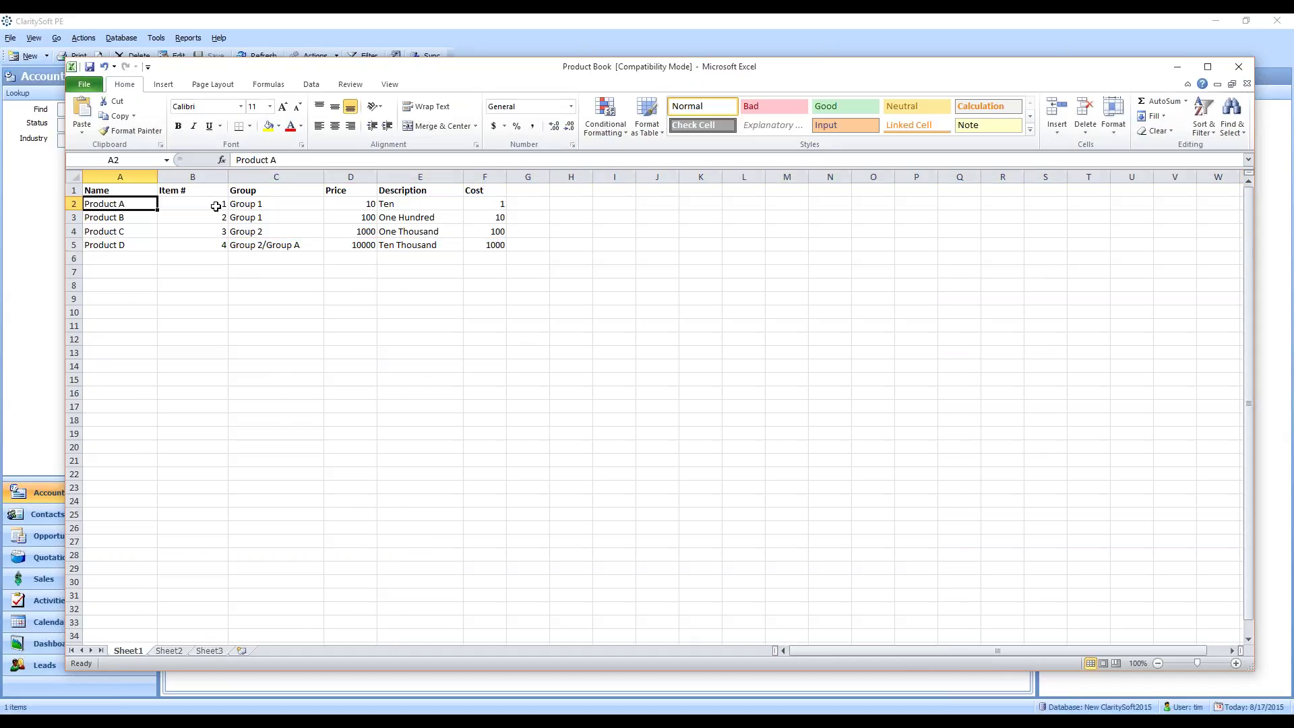
{"action": "left_click", "coordinate": [221, 250]}
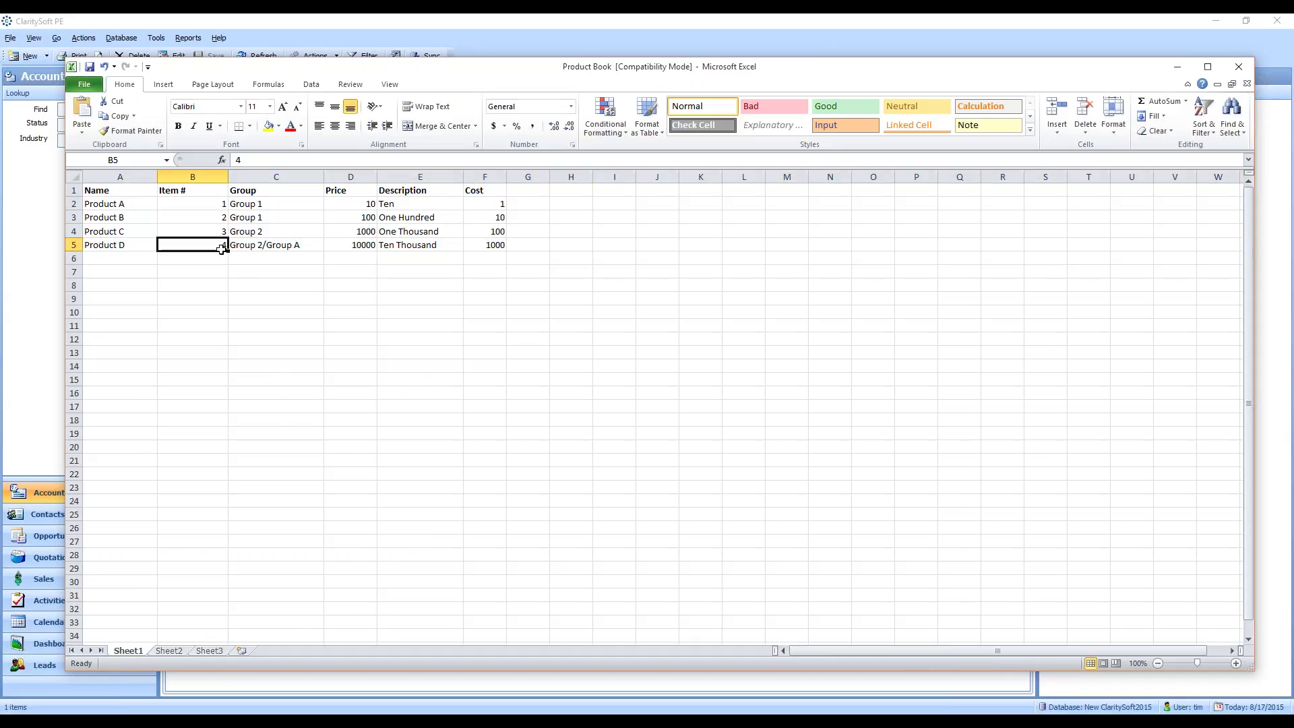
Examine the Group column entries for each product, including the slash-separated subgroup of Product D, and the Price column heading.
{"action": "left_click", "coordinate": [317, 200]}
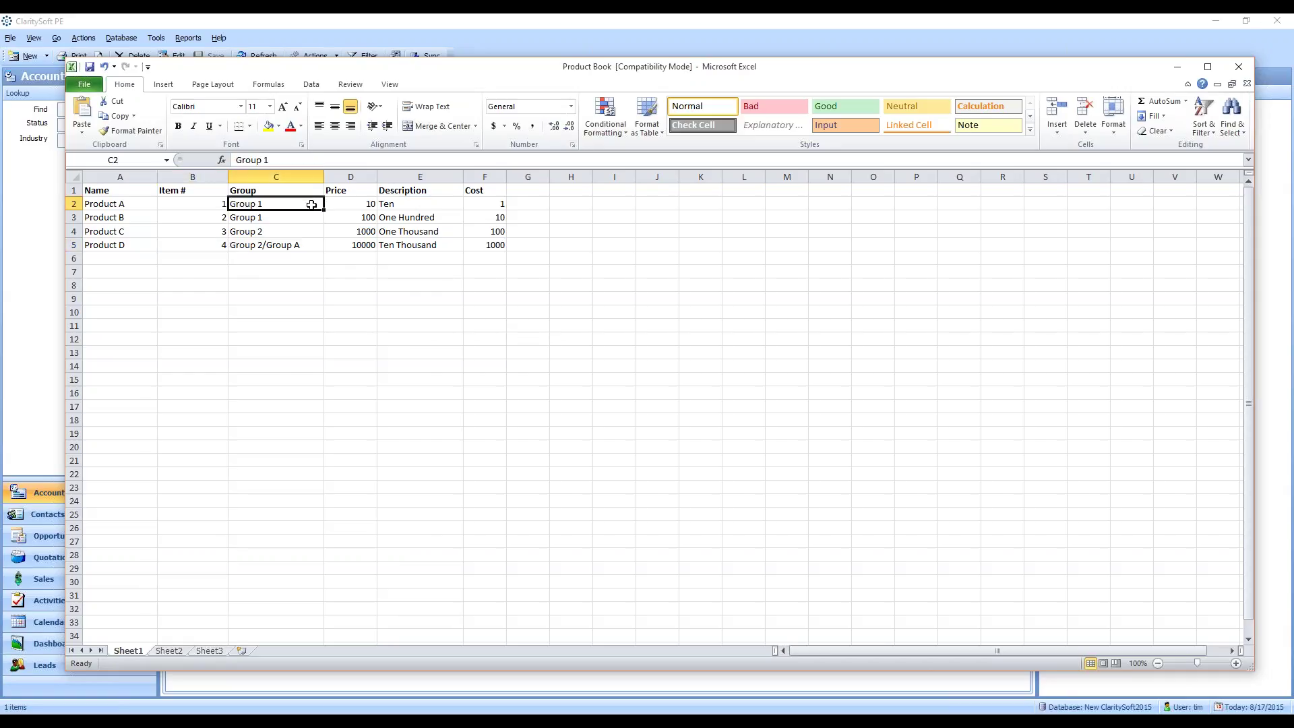
{"action": "left_click", "coordinate": [306, 221]}
{"action": "left_click", "coordinate": [304, 231]}
{"action": "left_click", "coordinate": [304, 244]}
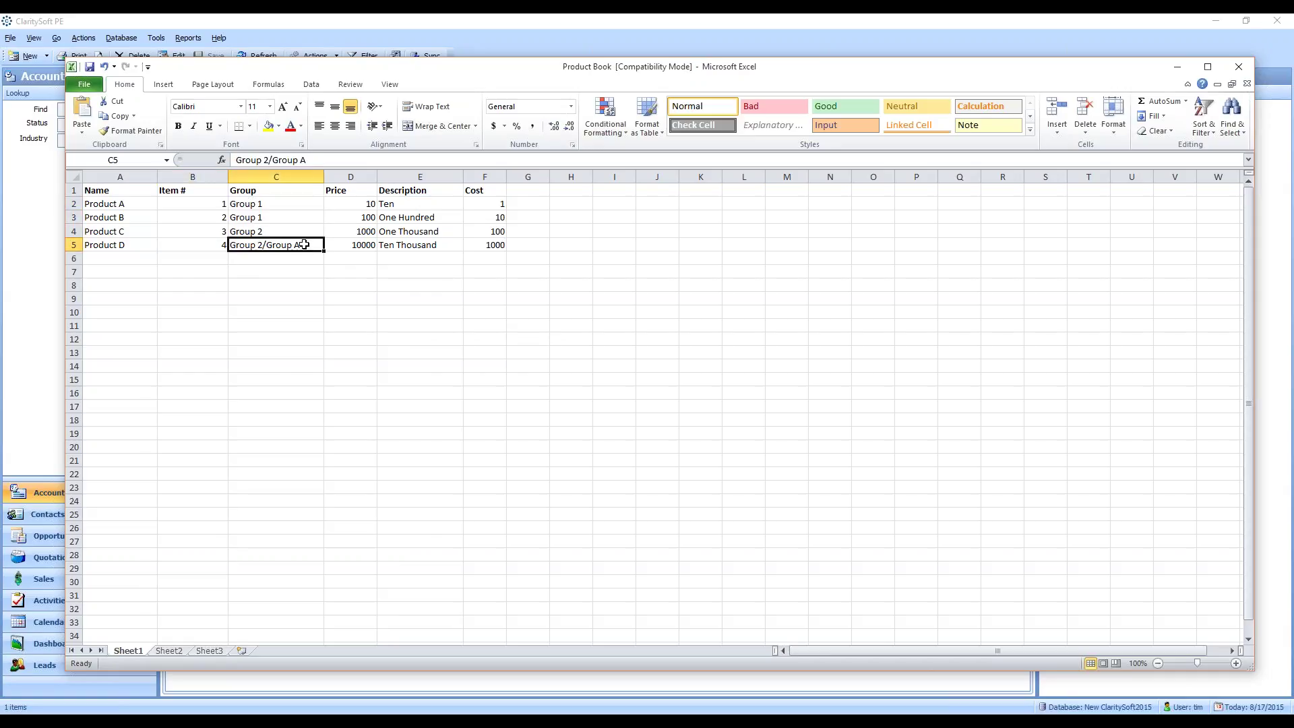
{"action": "left_click", "coordinate": [303, 209]}
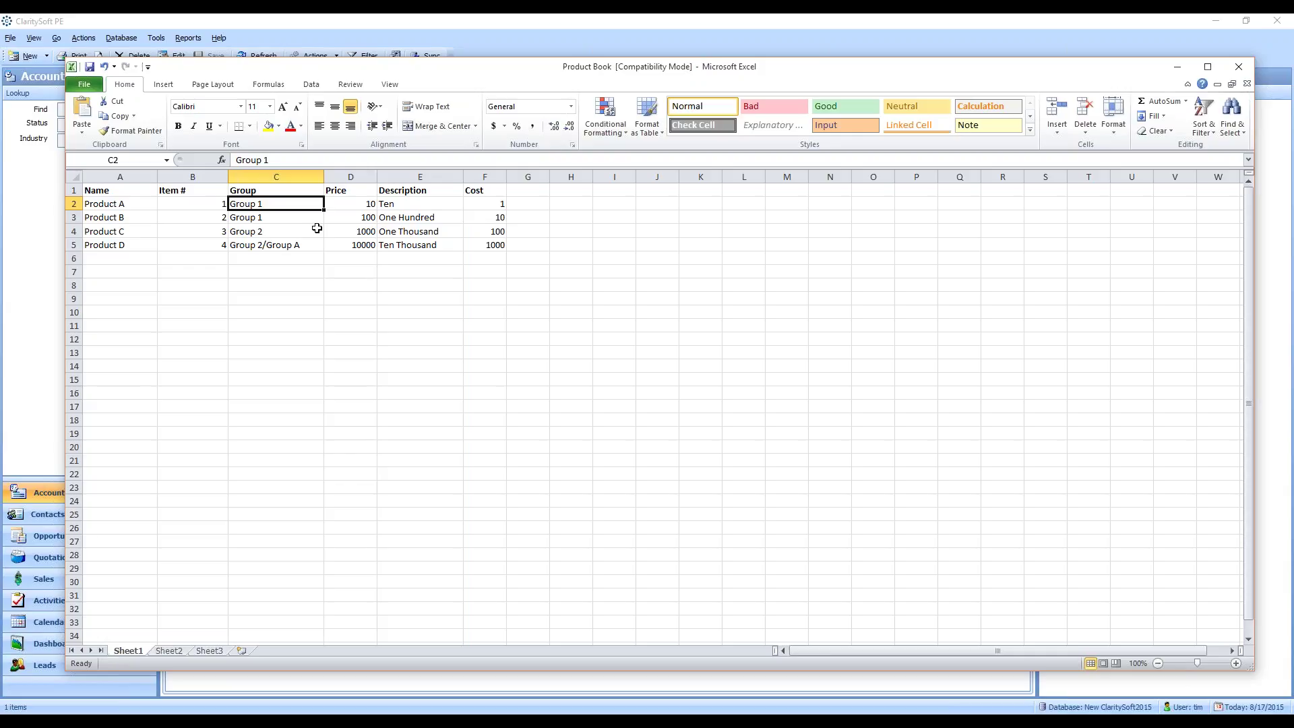
{"action": "left_click", "coordinate": [346, 192]}
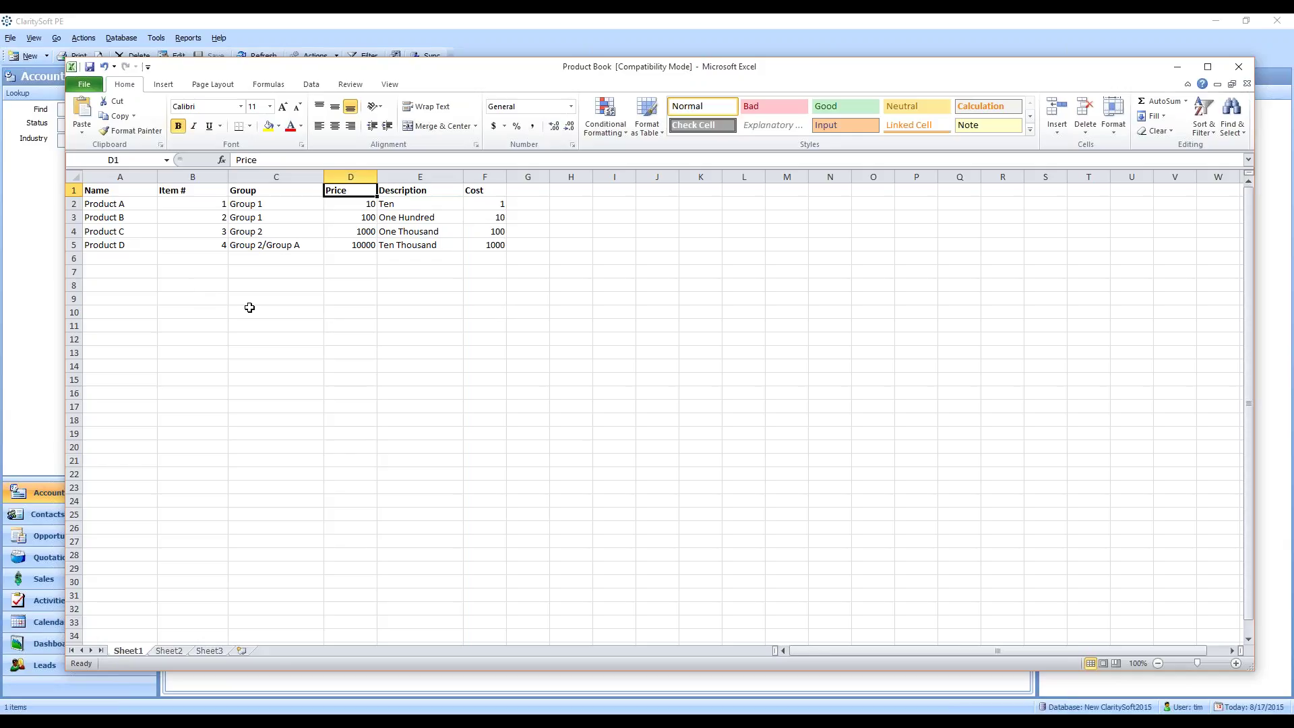
{"action": "left_click", "coordinate": [293, 205]}
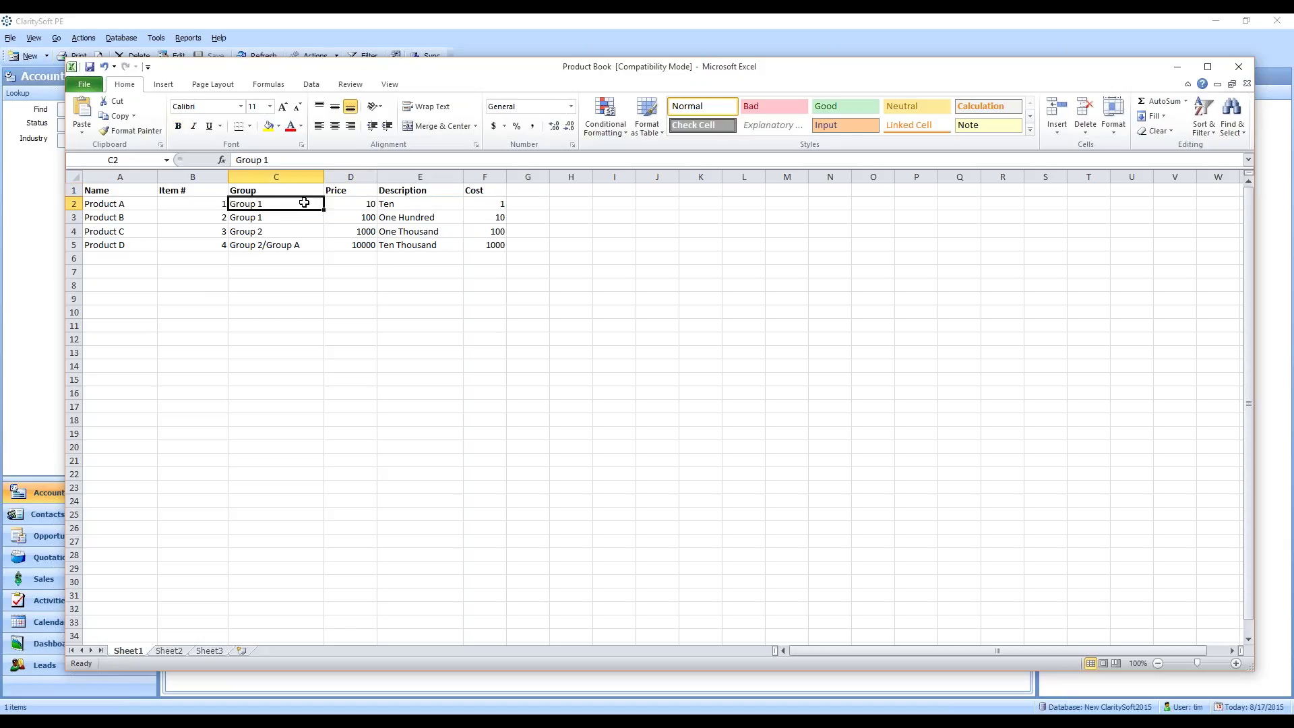
{"action": "left_click", "coordinate": [294, 219]}
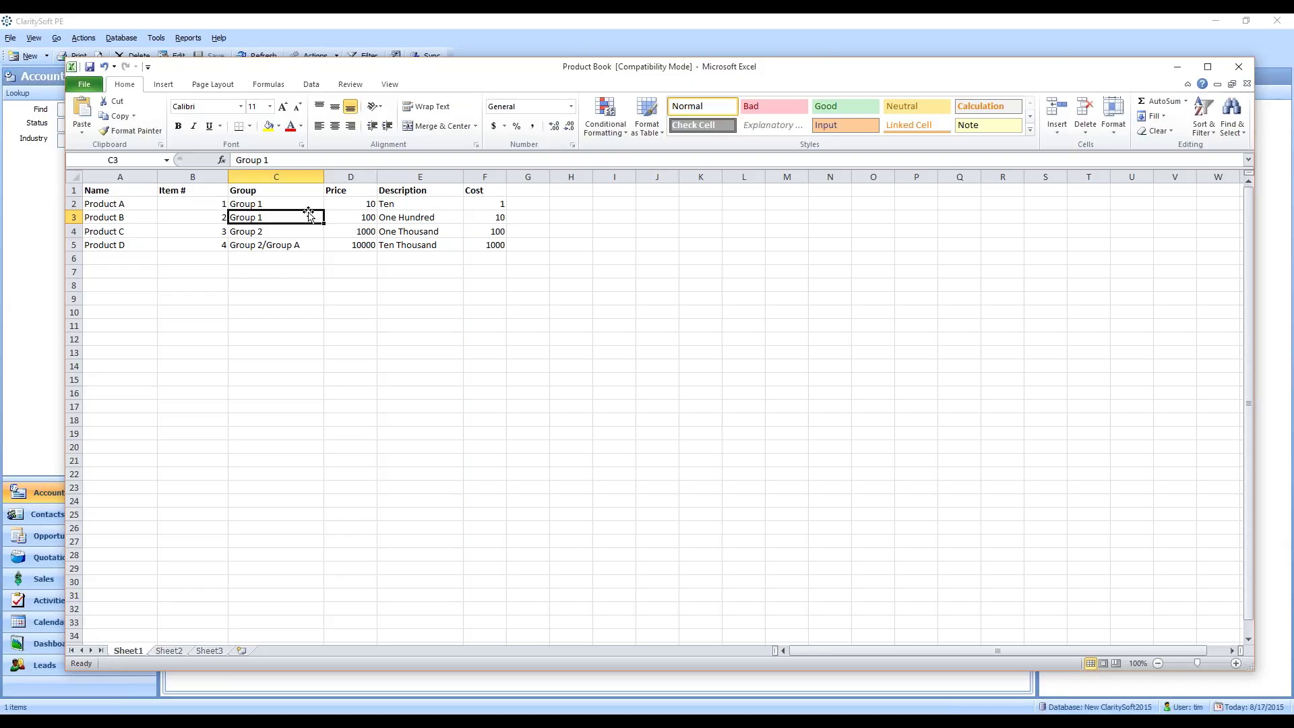
{"action": "left_click", "coordinate": [297, 235]}
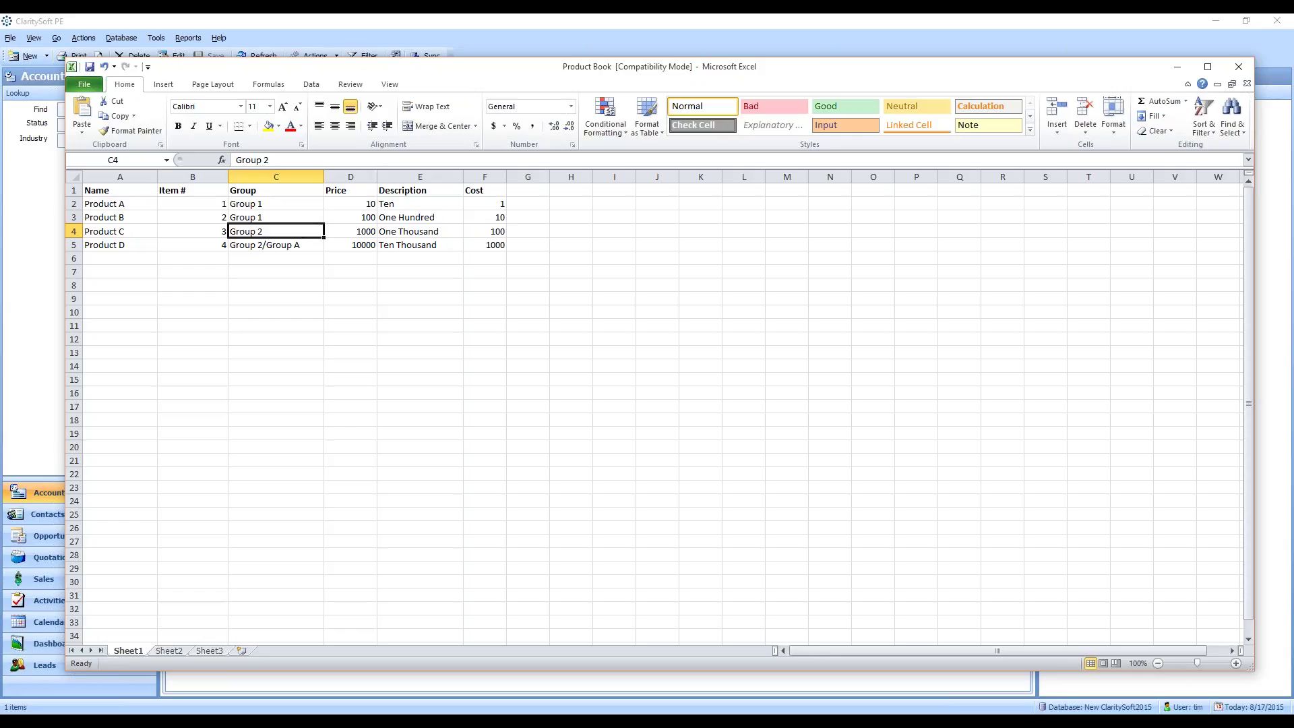
{"action": "left_click", "coordinate": [303, 247]}
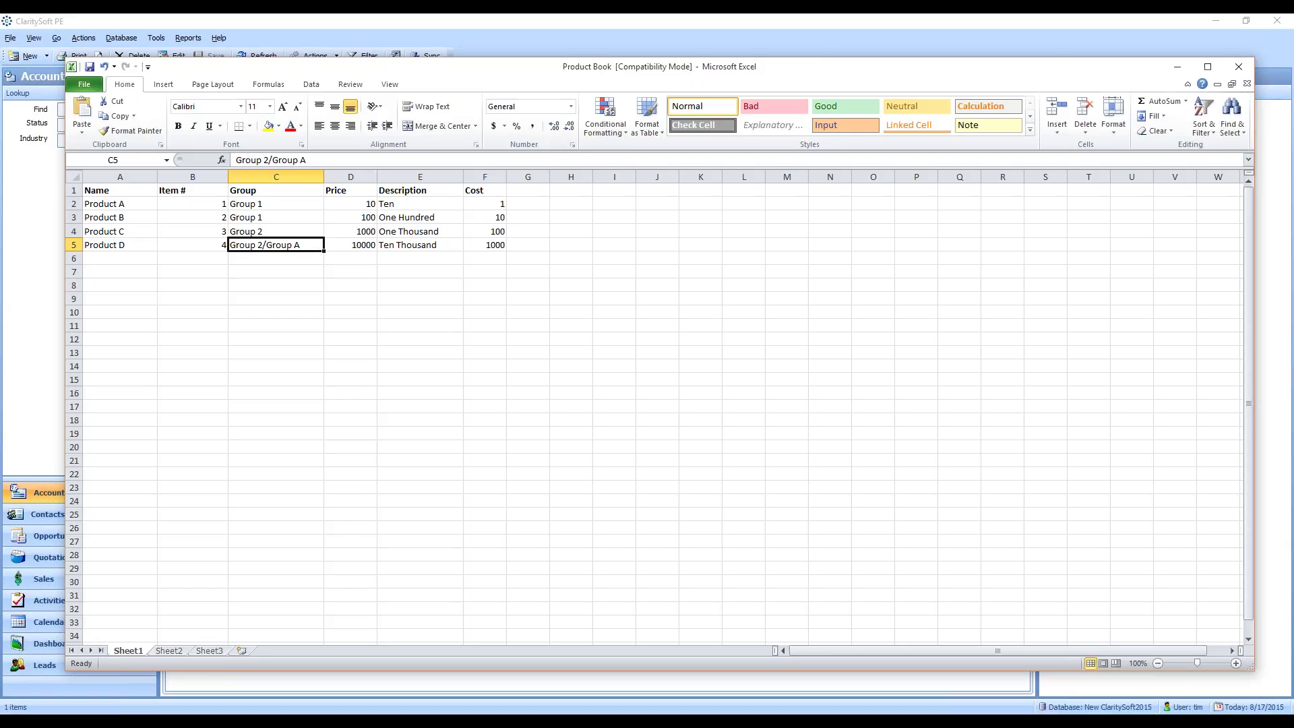
{"action": "left_click", "coordinate": [286, 231]}
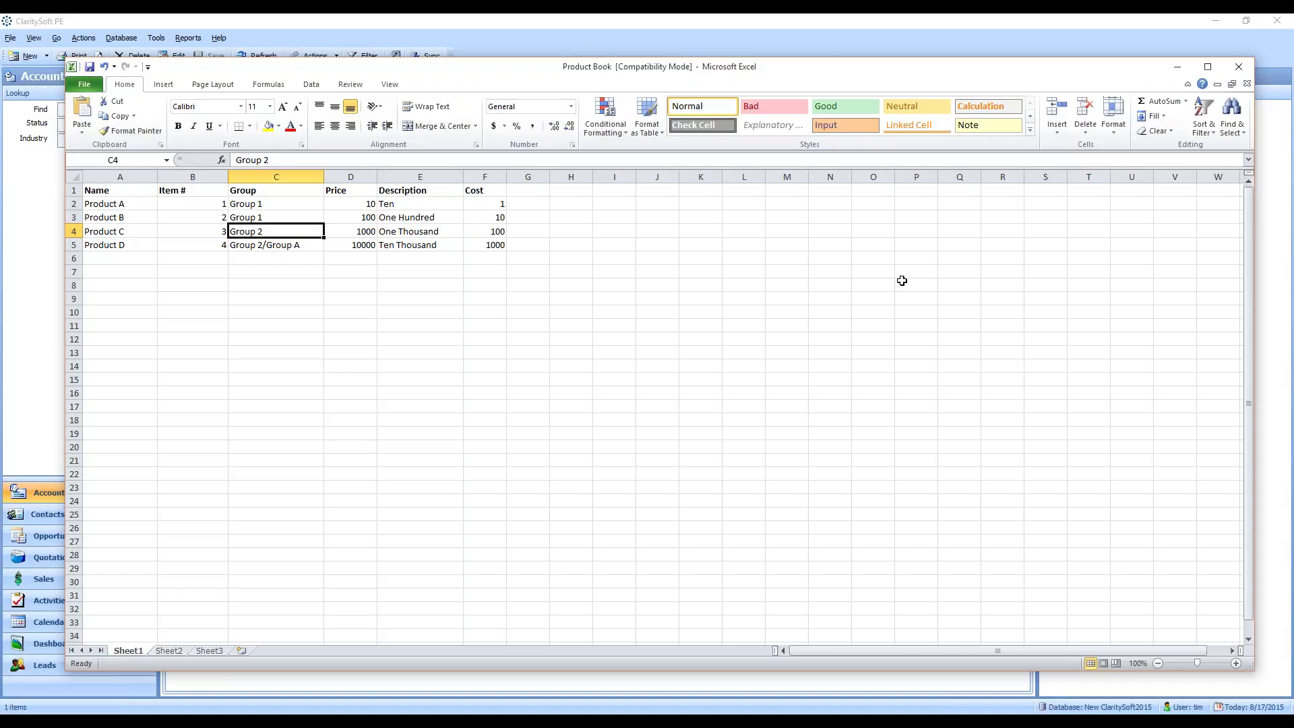
Close the workbook and start a Products & Services import in ClaritySoft using the MS Excel Workbook file (*.xls) type.
{"action": "left_click", "coordinate": [1239, 66]}
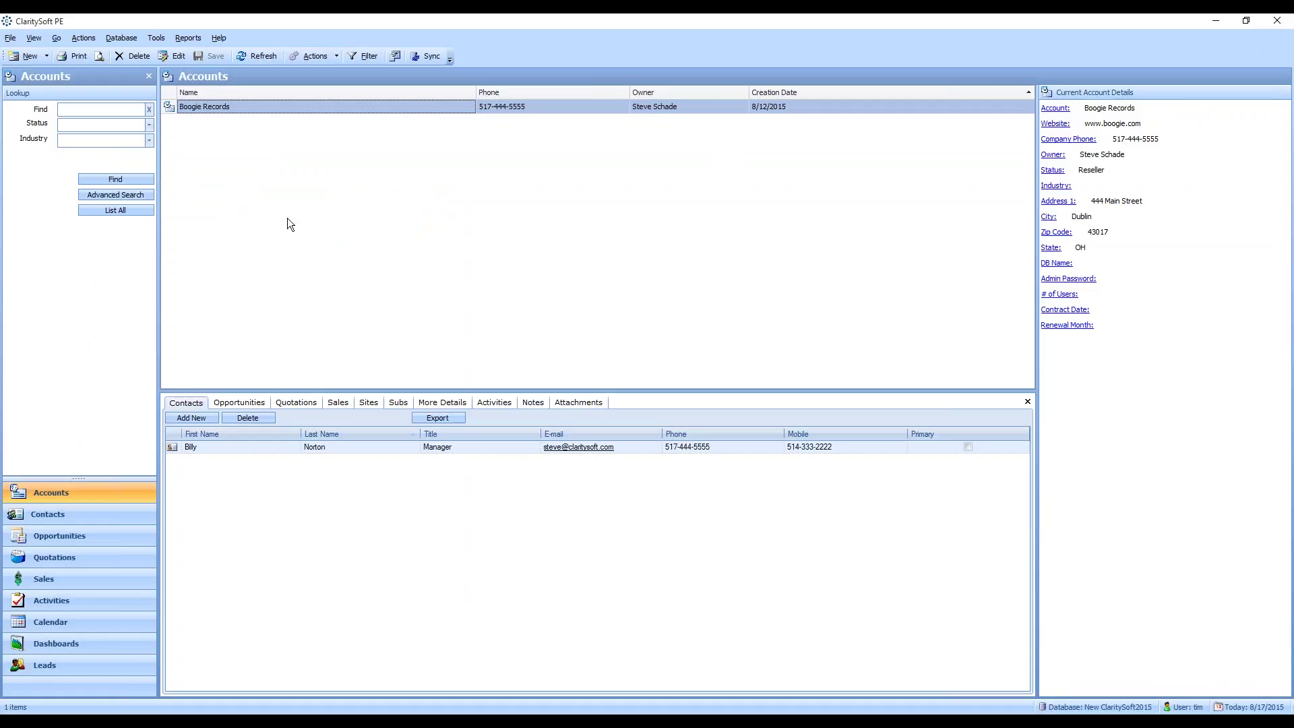
{"action": "left_click", "coordinate": [156, 41]}
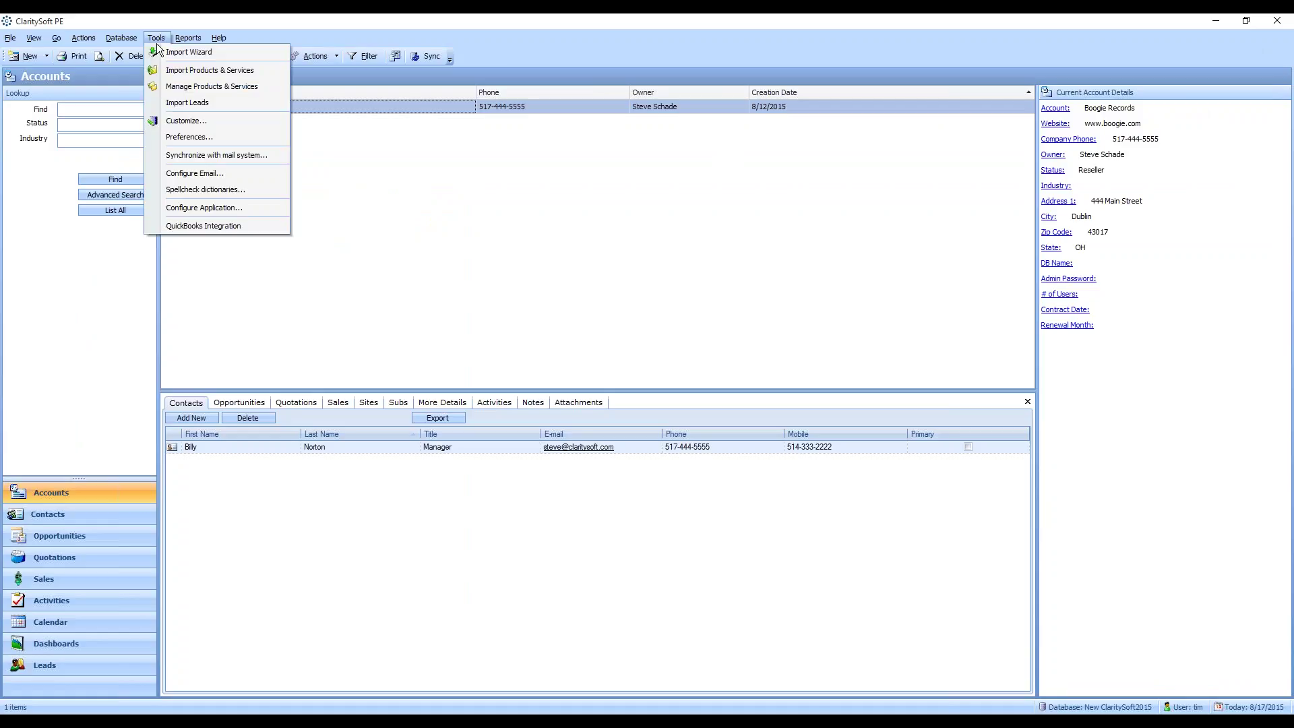
{"action": "left_click", "coordinate": [253, 72]}
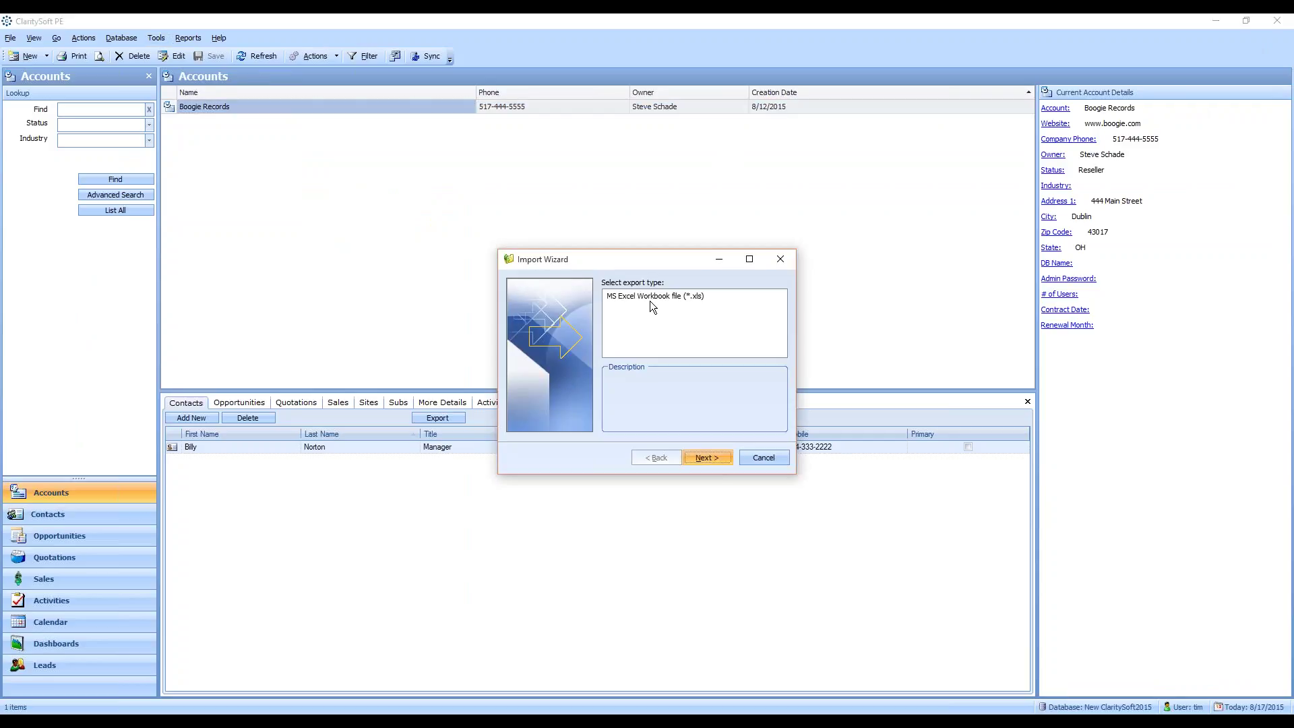
{"action": "left_click", "coordinate": [650, 298]}
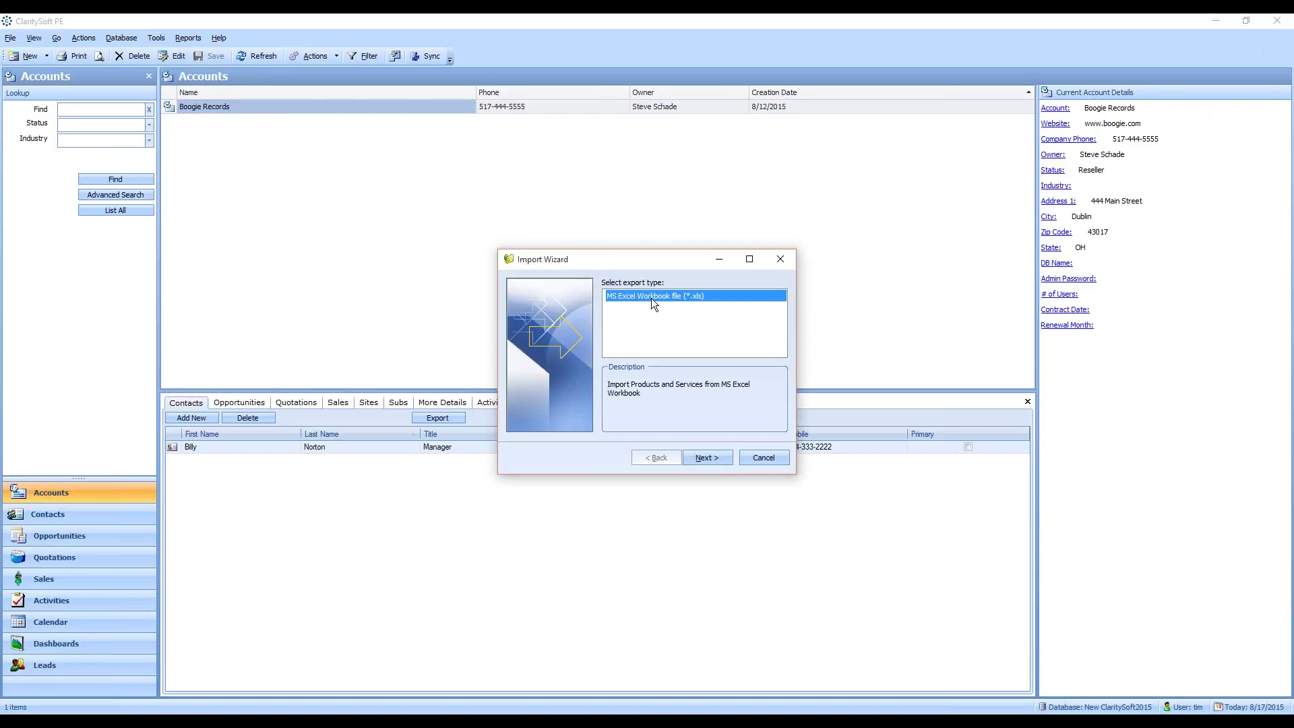
{"action": "left_click", "coordinate": [716, 458]}
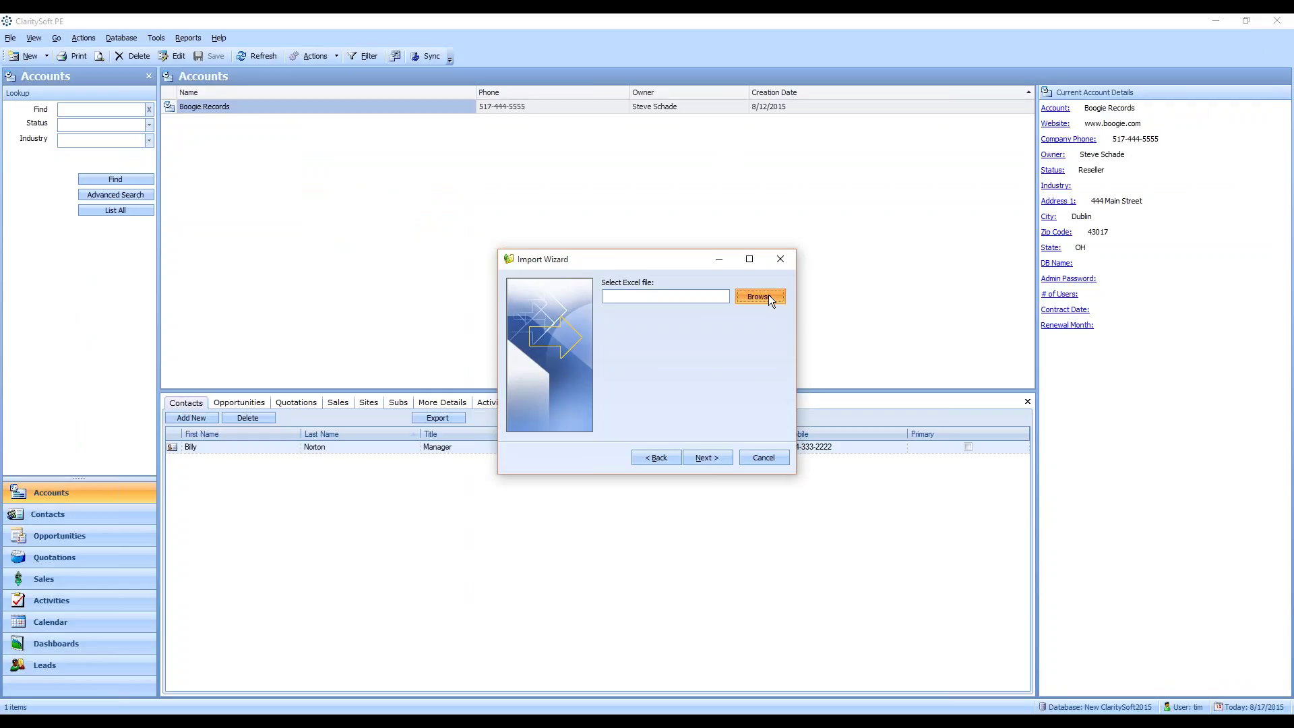
Choose the Product Book file from the Fake Data folder as the import source and continue to the field mapping.
{"action": "left_click", "coordinate": [768, 295]}
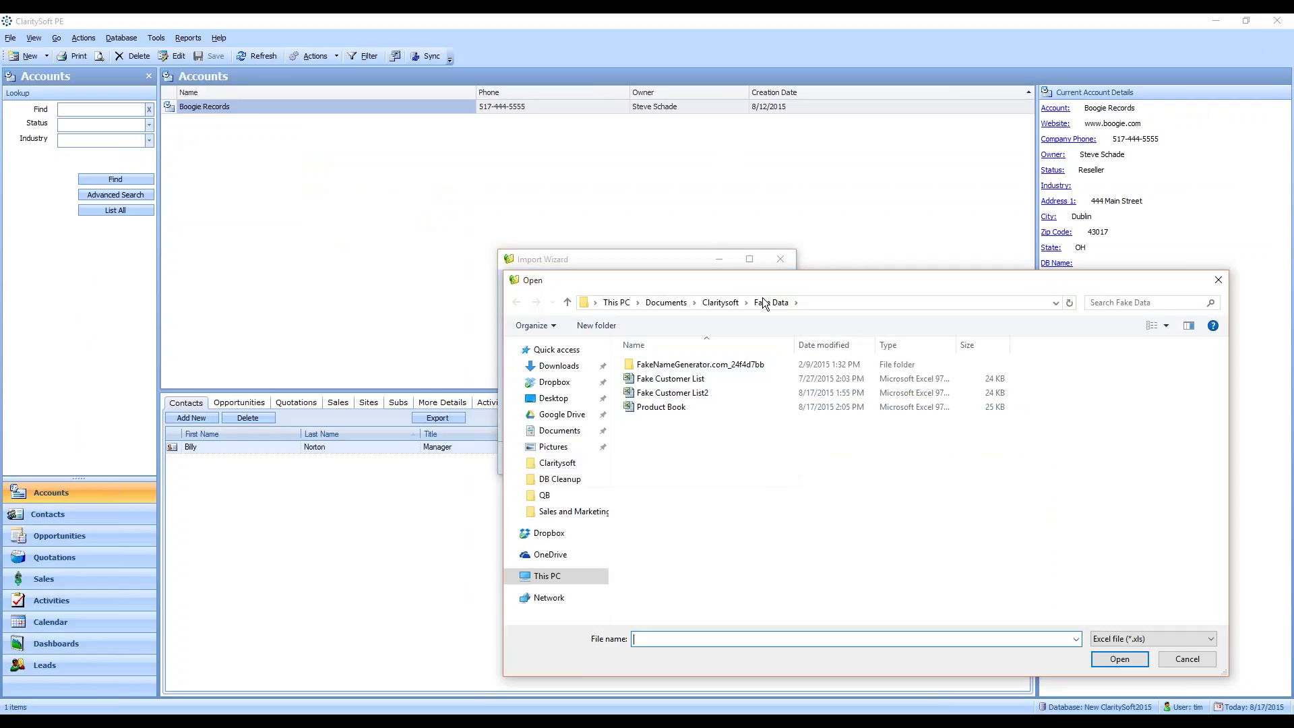
{"action": "left_click", "coordinate": [657, 407]}
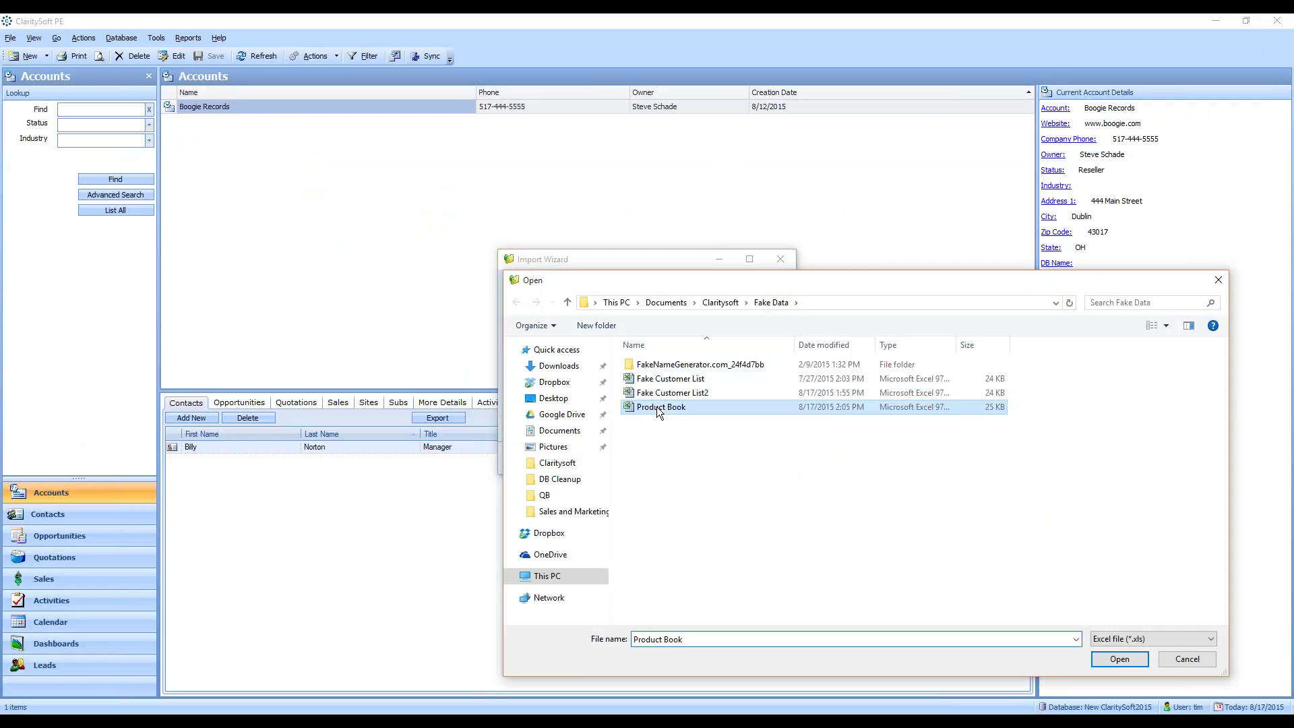
{"action": "left_click", "coordinate": [1120, 659]}
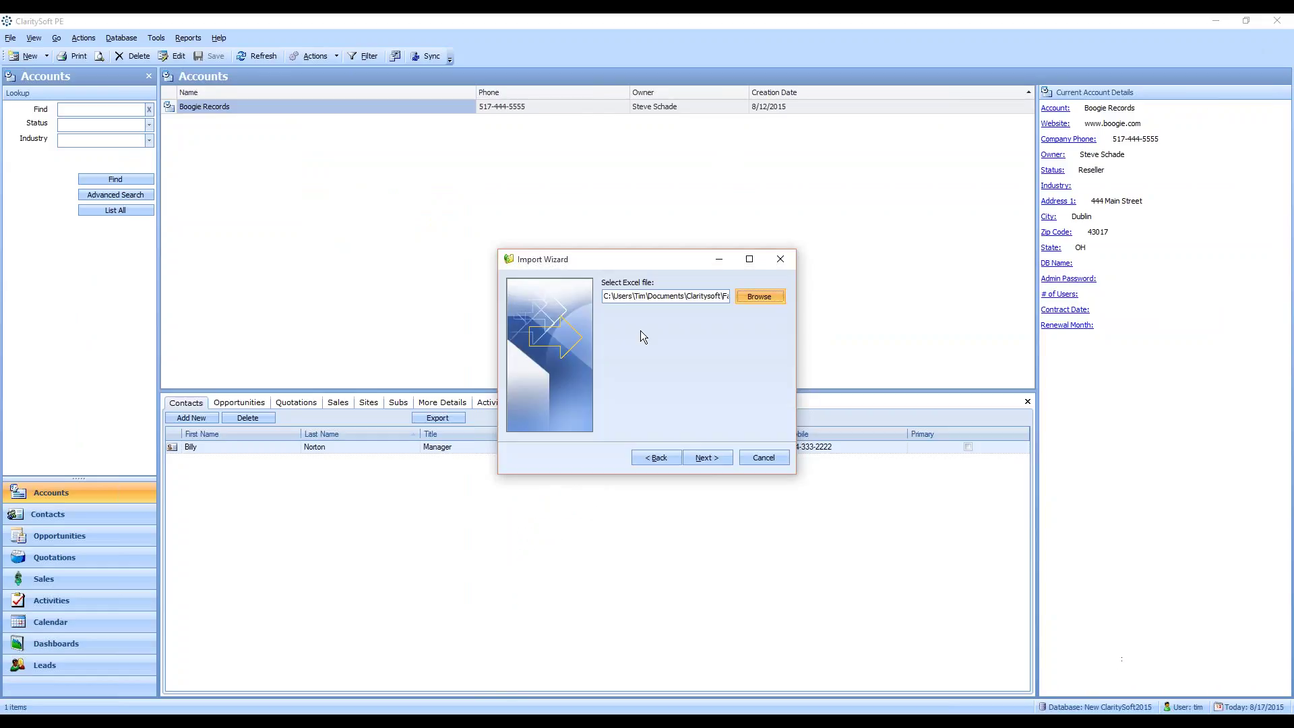
{"action": "left_click", "coordinate": [719, 460]}
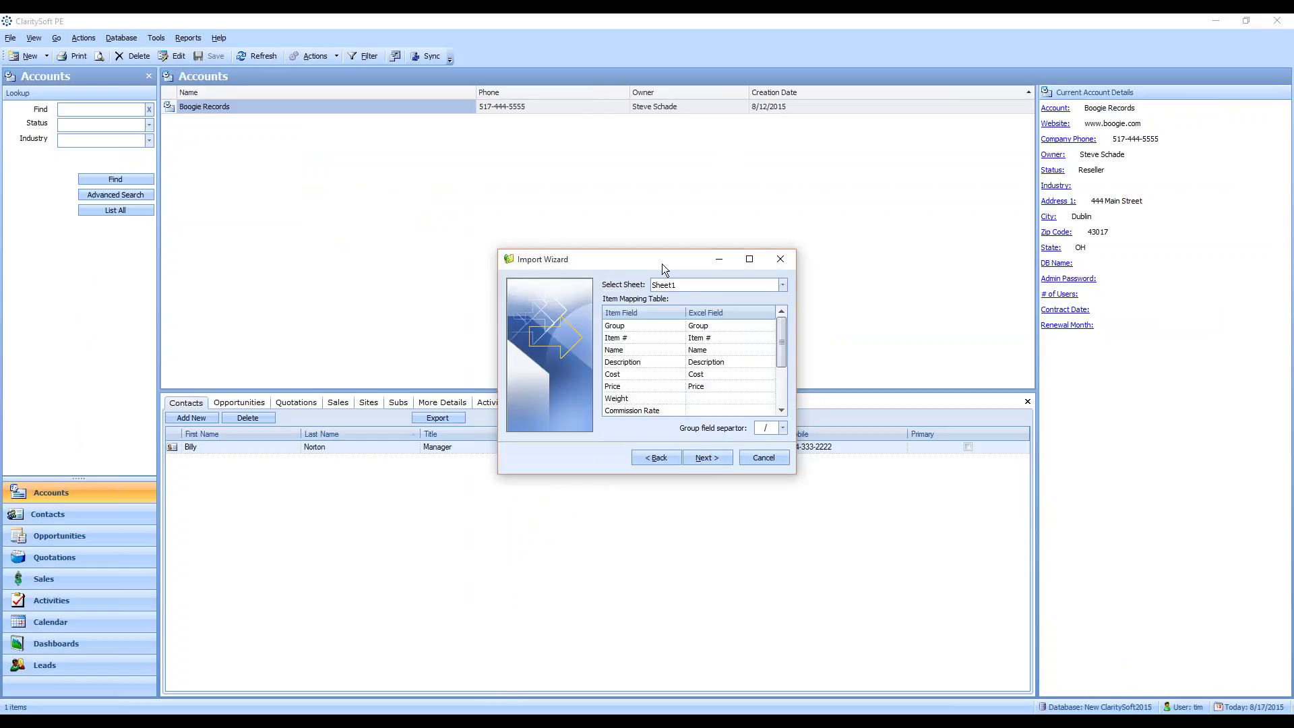
Enlarge the Import Wizard to show the whole item mapping table and select Sheet1 as the sheet to import.
{"action": "left_click_drag", "start_coordinate": [662, 269], "coordinate": [545, 222]}
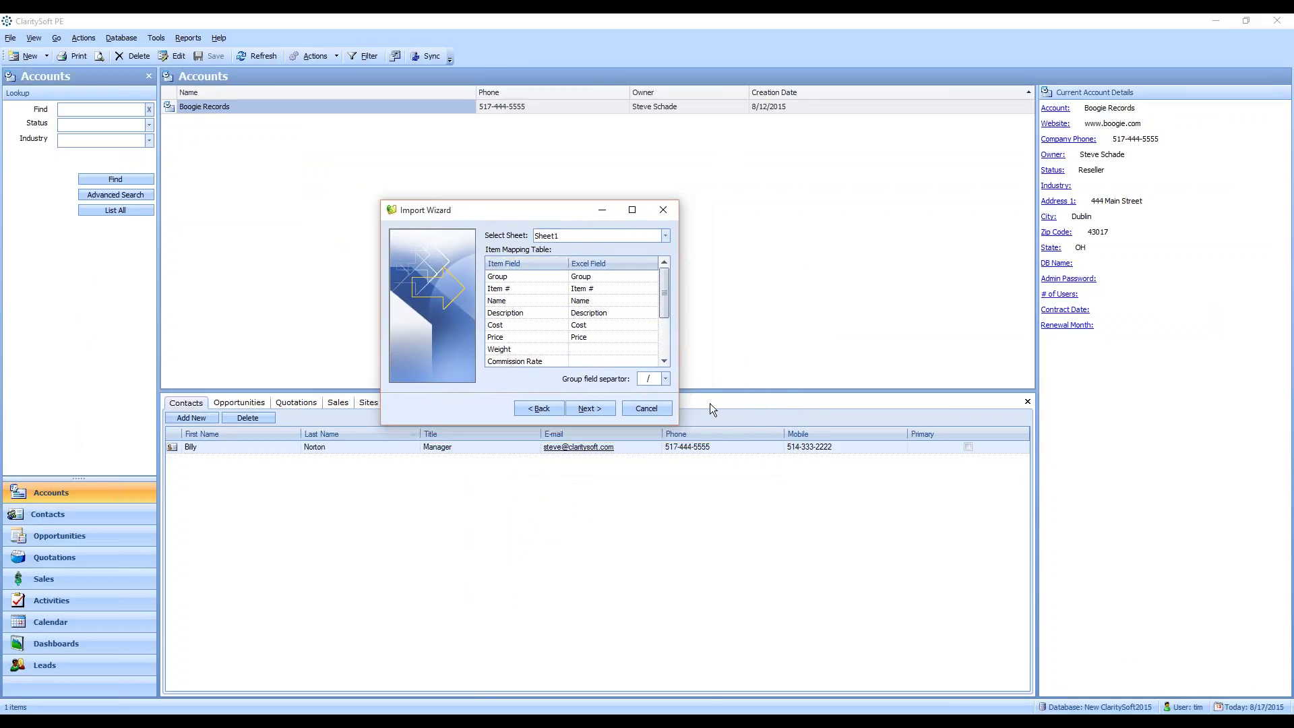
{"action": "left_click_drag", "start_coordinate": [679, 424], "coordinate": [807, 520]}
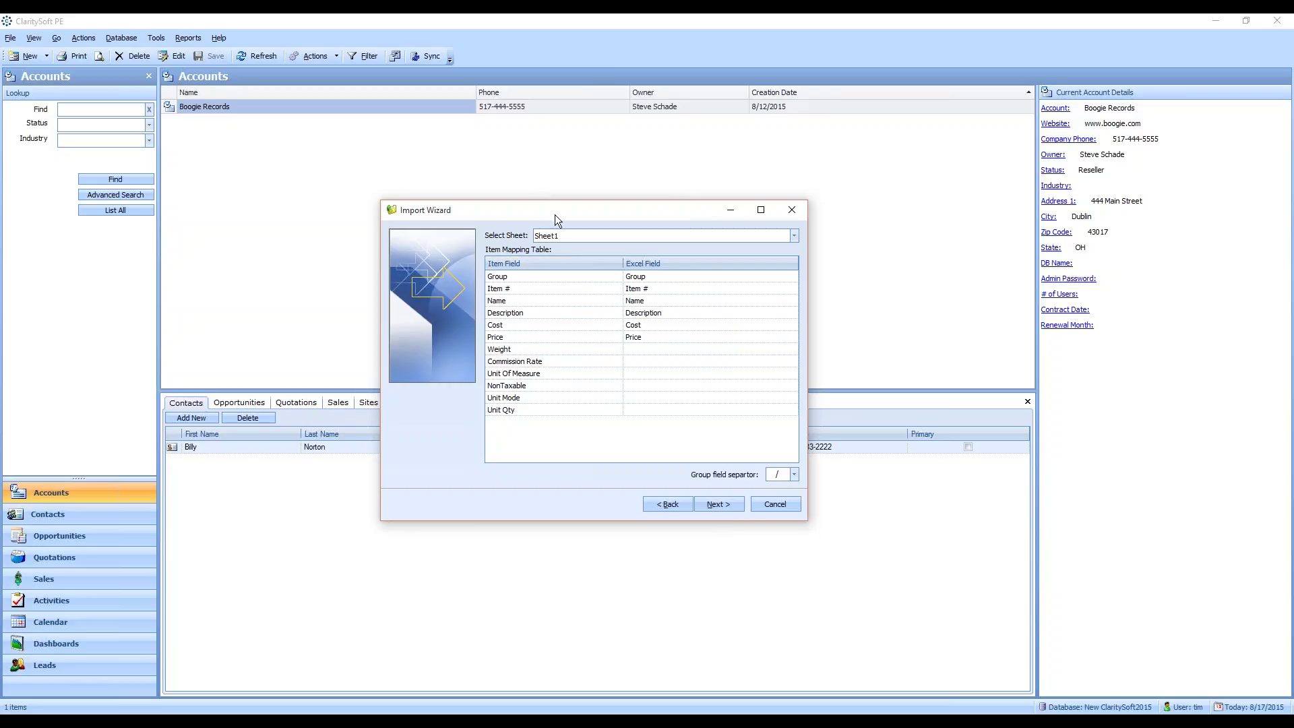
{"action": "left_click_drag", "start_coordinate": [555, 215], "coordinate": [543, 204]}
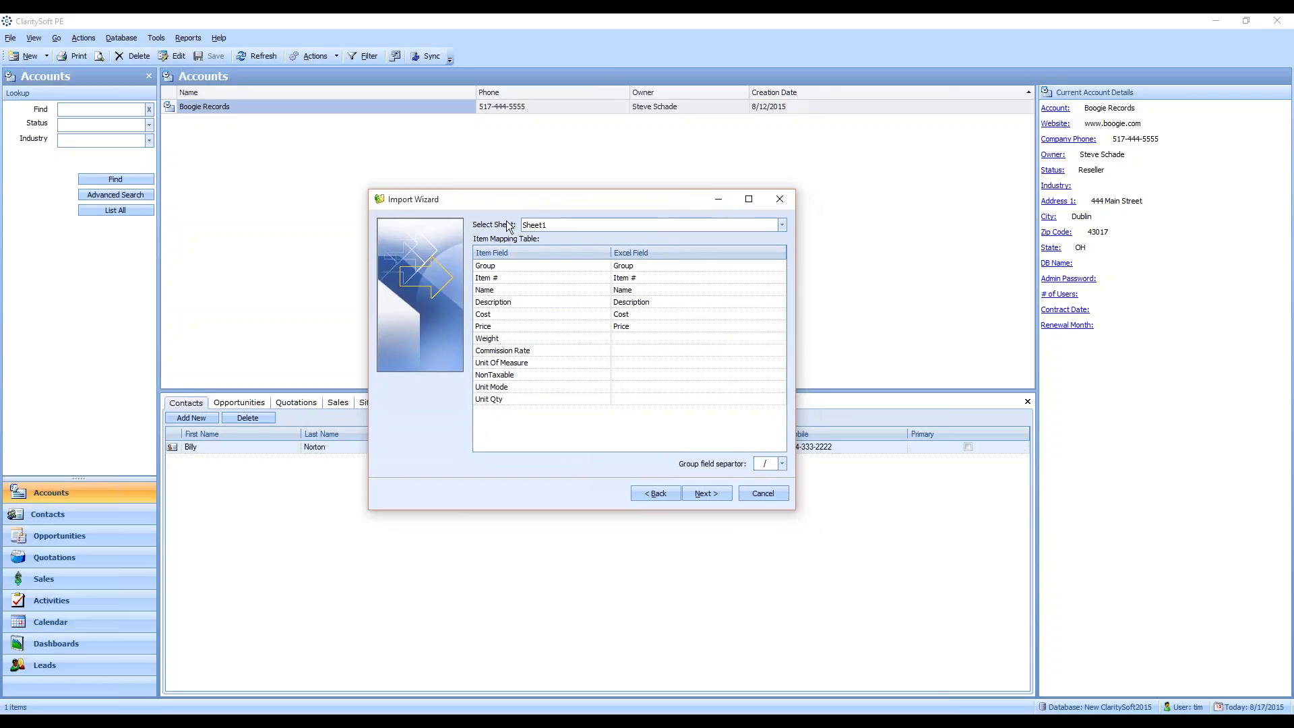
{"action": "left_click", "coordinate": [781, 225]}
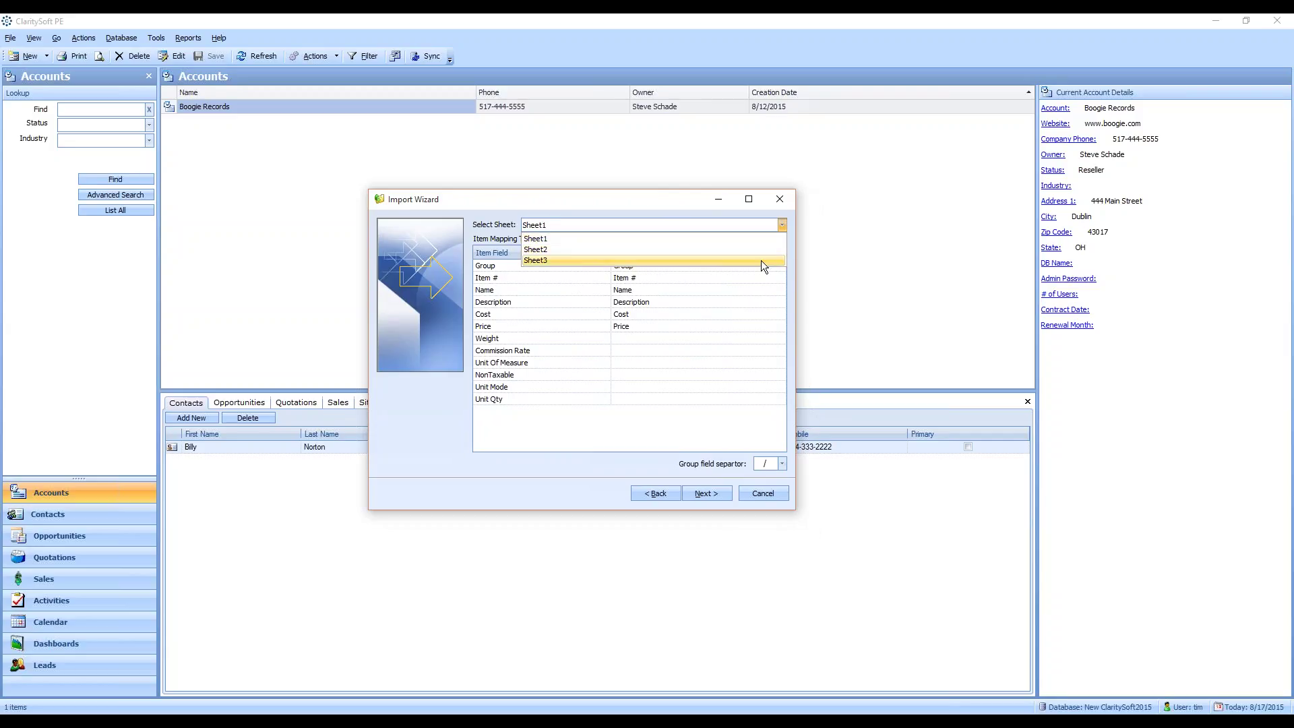
{"action": "left_click", "coordinate": [766, 238]}
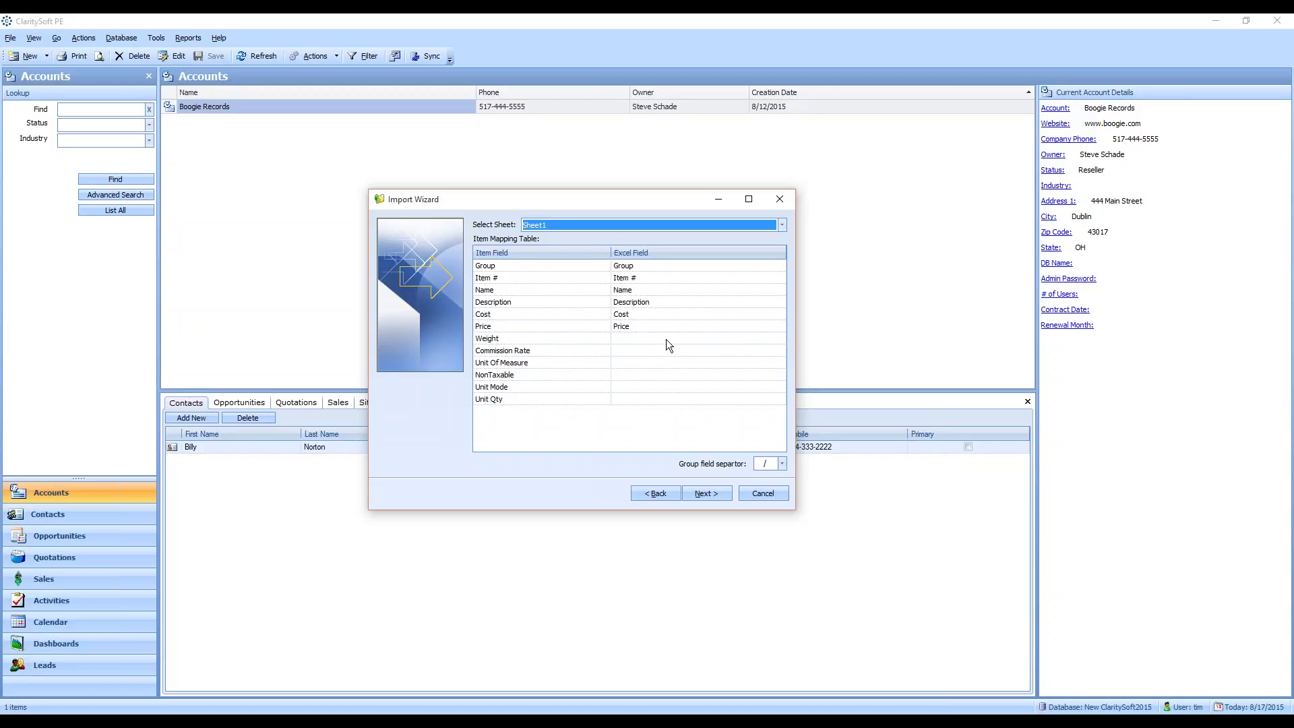
Check which Excel columns can be mapped to the Weight field and look over the Product Book workbook's columns.
{"action": "left_click", "coordinate": [688, 341]}
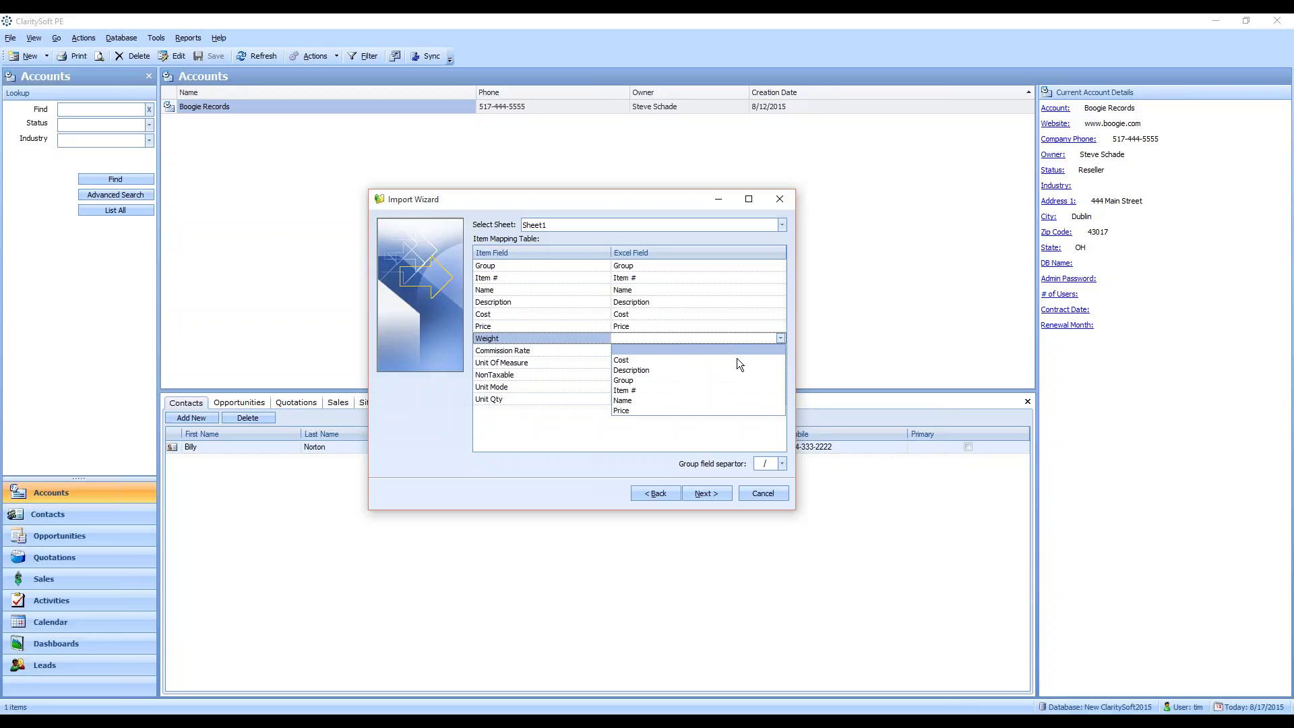
{"action": "left_click", "coordinate": [779, 338]}
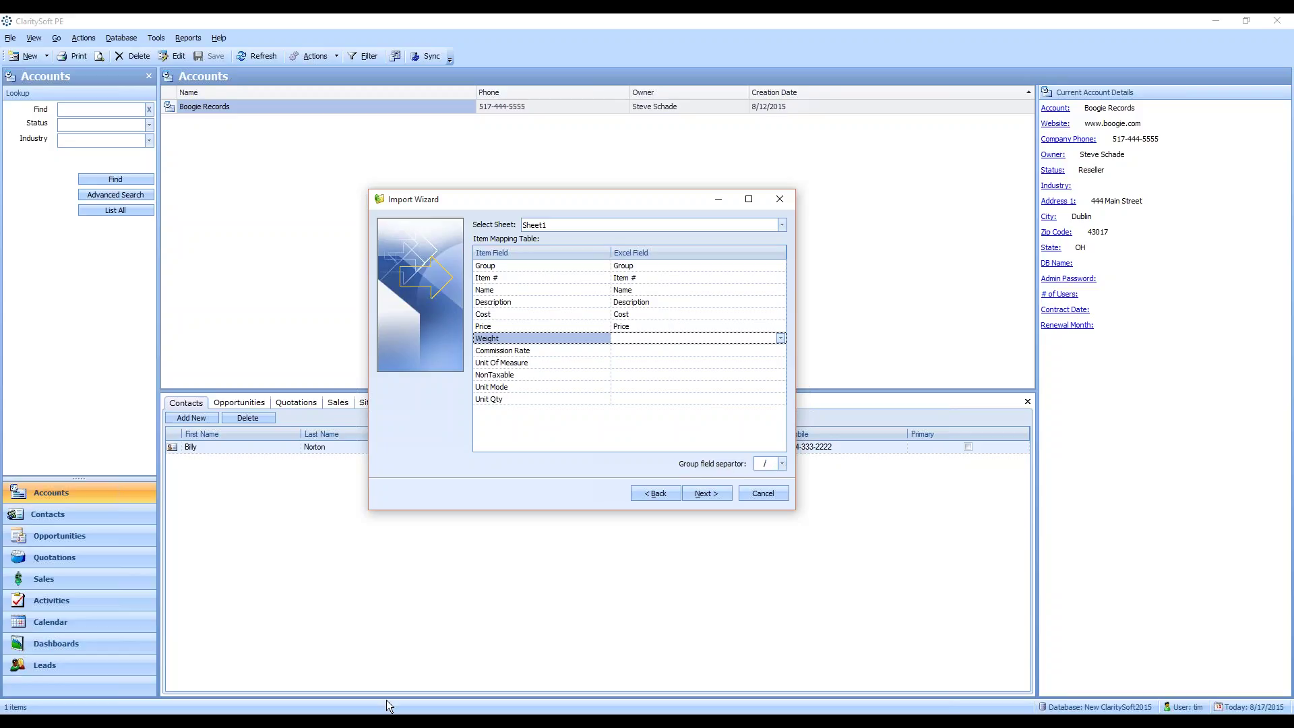
{"action": "mouse_move", "coordinate": [345, 721]}
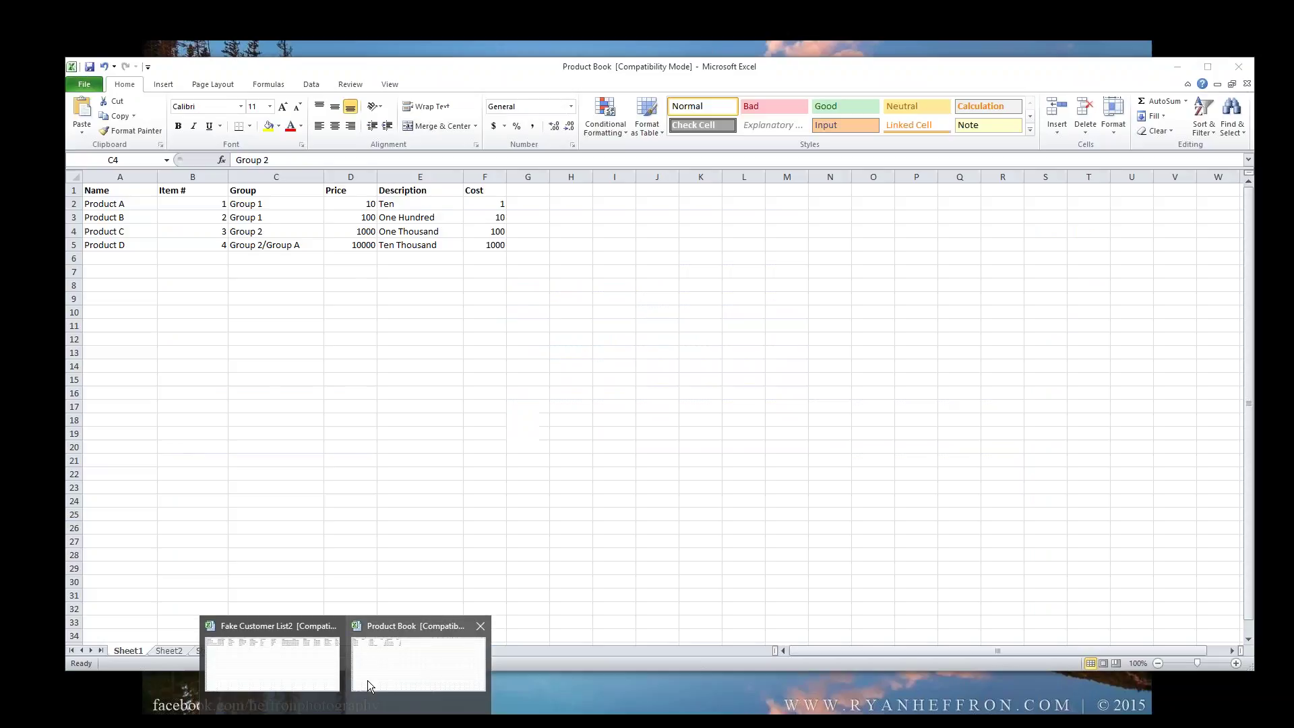
{"action": "left_click", "coordinate": [366, 680]}
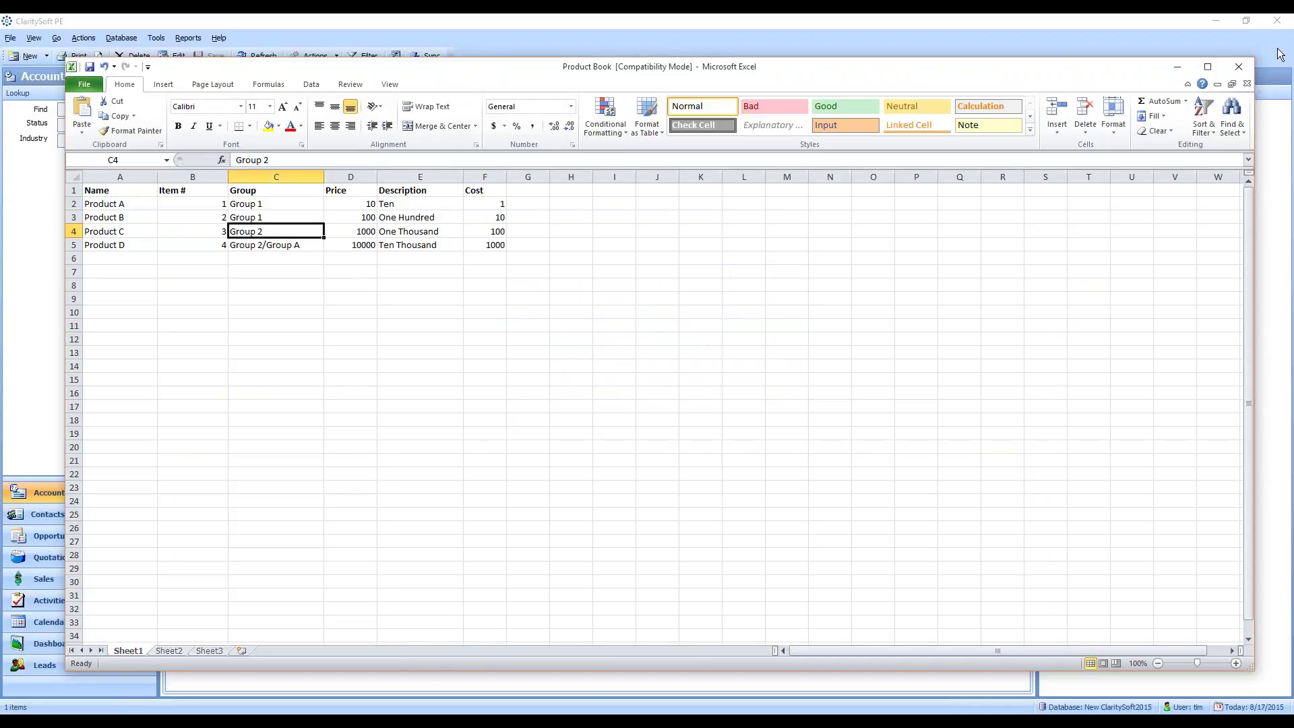
{"action": "left_click", "coordinate": [1238, 66]}
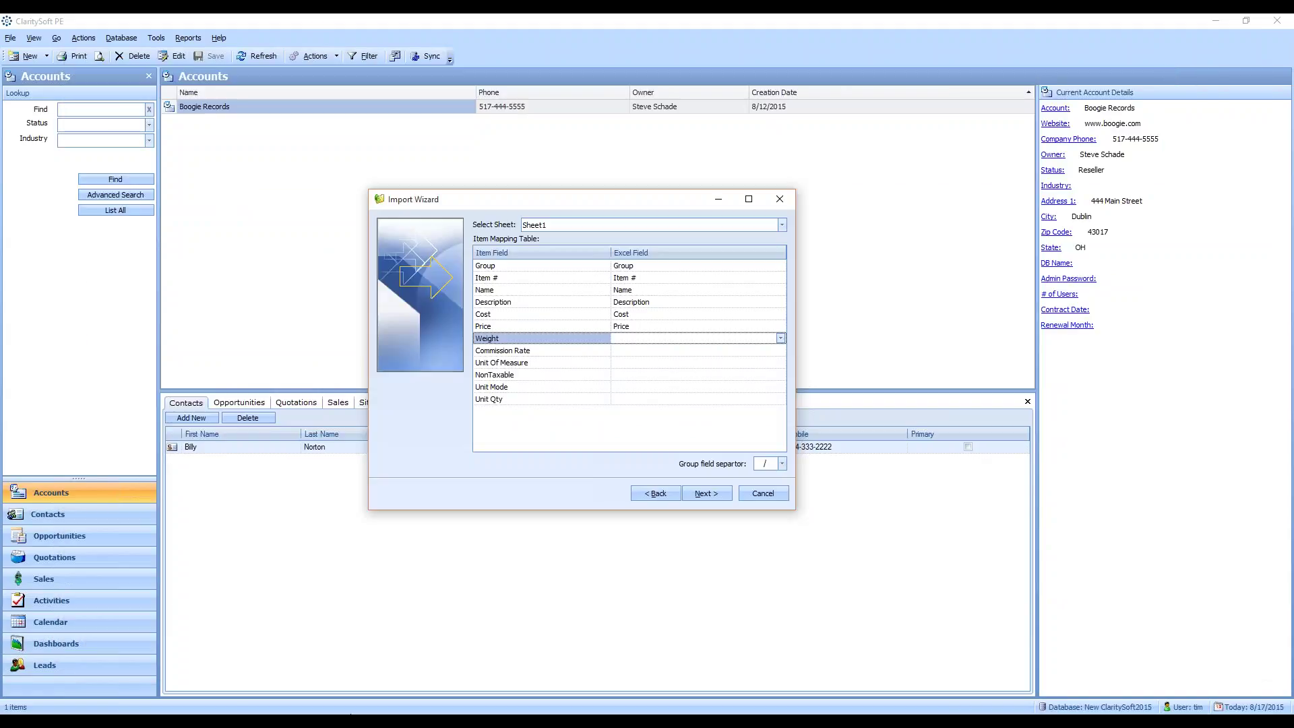
Reopen the Product Book workbook, shrink its window and move the Import Wizard clear of it.
{"action": "mouse_move", "coordinate": [292, 669]}
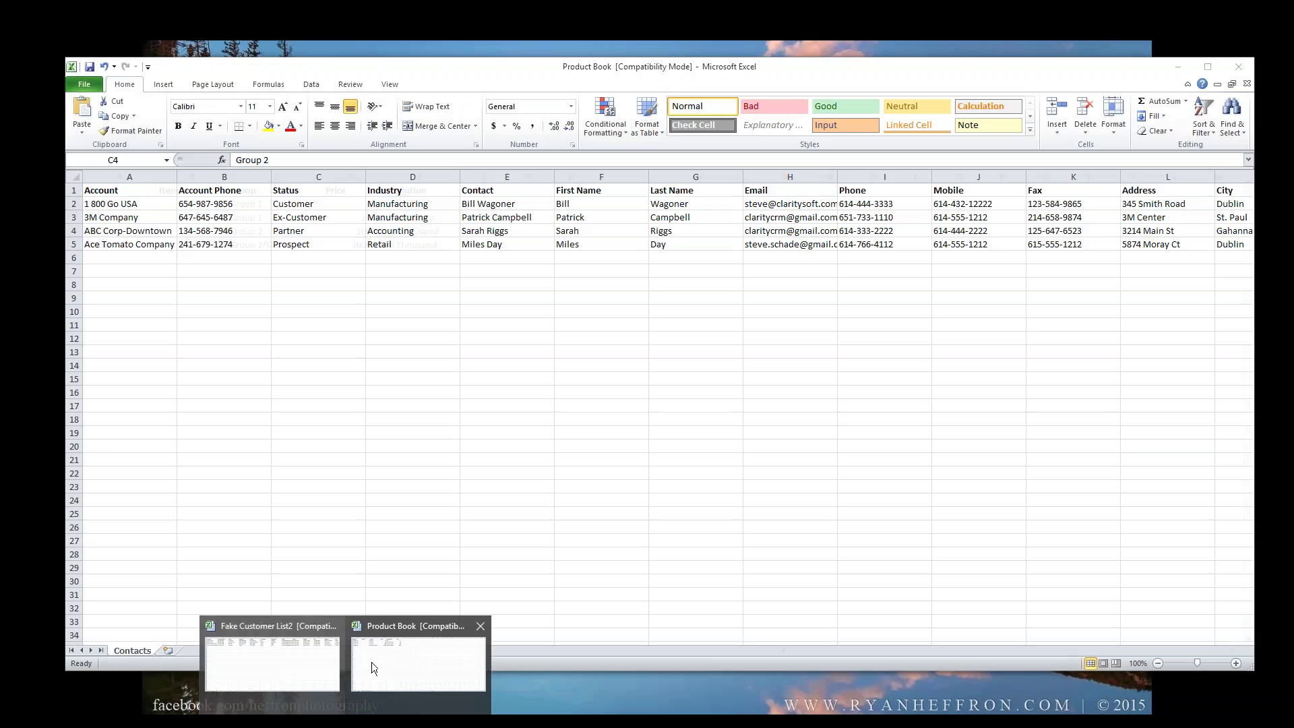
{"action": "left_click", "coordinate": [371, 667]}
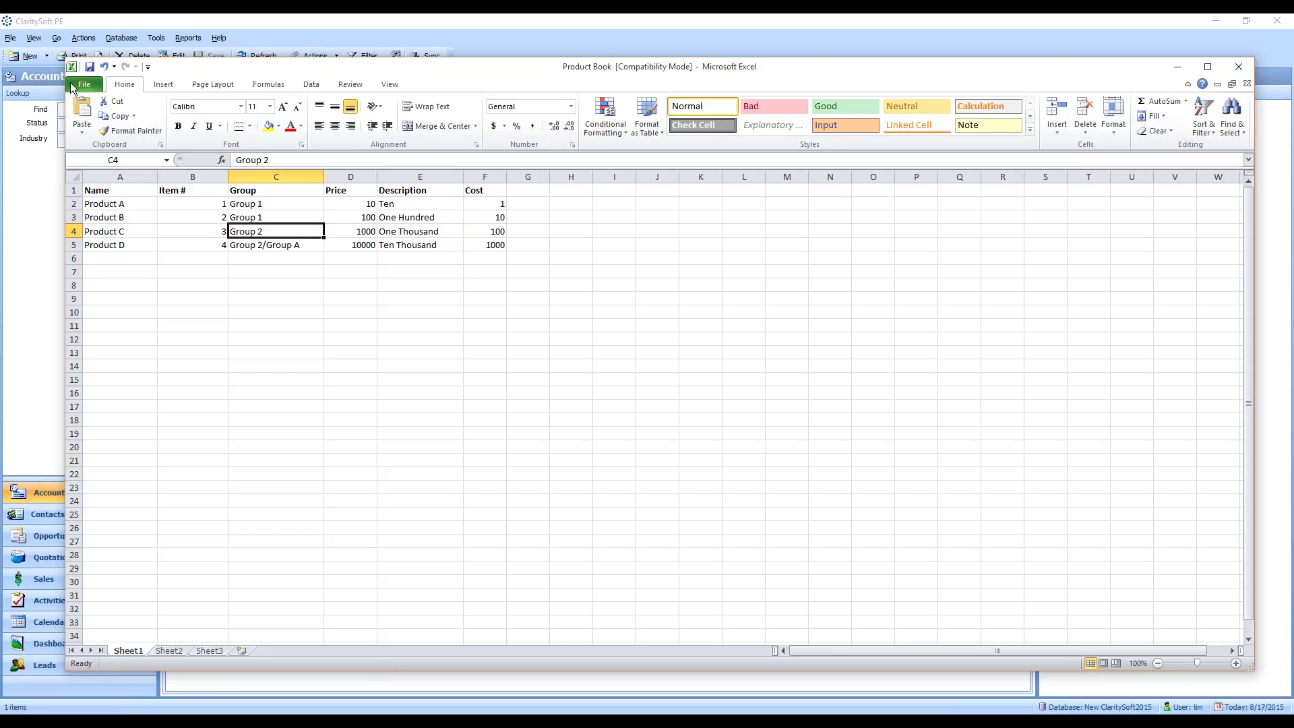
{"action": "left_click_drag", "start_coordinate": [65, 57], "coordinate": [370, 428]}
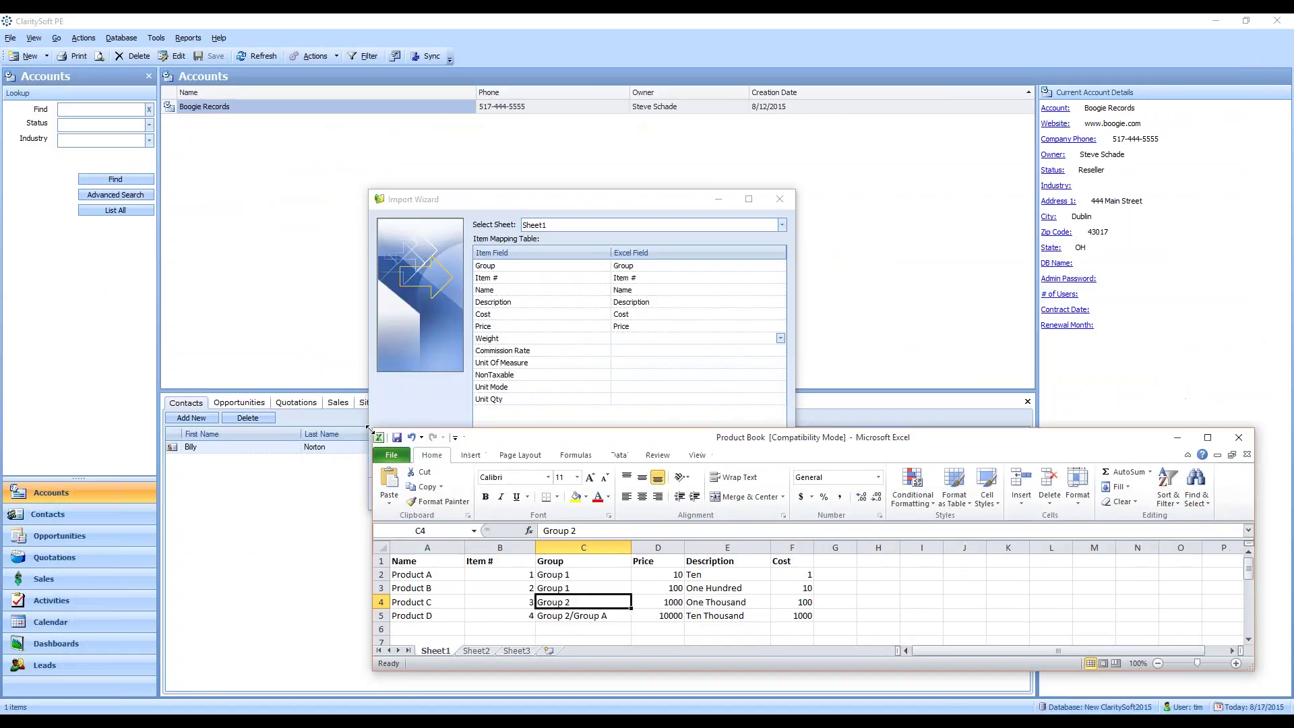
{"action": "left_click", "coordinate": [554, 196]}
{"action": "left_click_drag", "start_coordinate": [555, 196], "coordinate": [580, 47]}
Bring the Product Book workbook back into view and place its window just below the Import Wizard.
{"action": "mouse_move", "coordinate": [318, 691]}
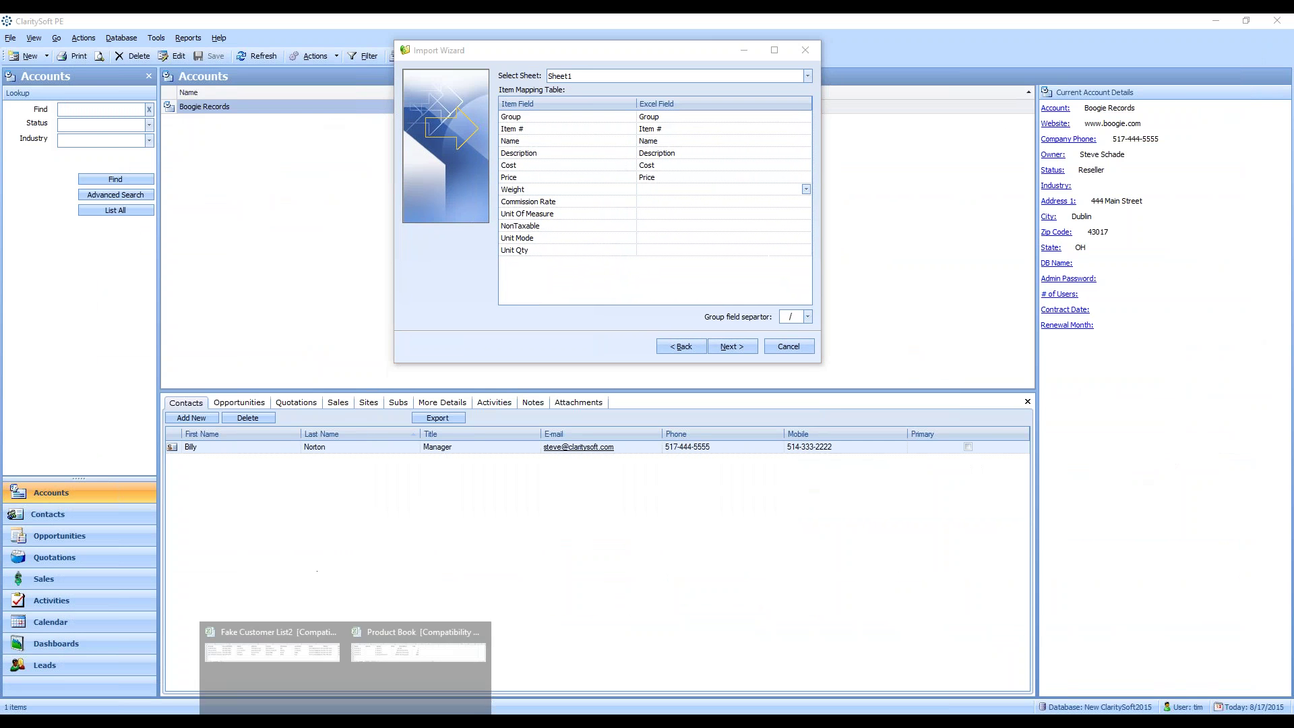
{"action": "left_click", "coordinate": [292, 648]}
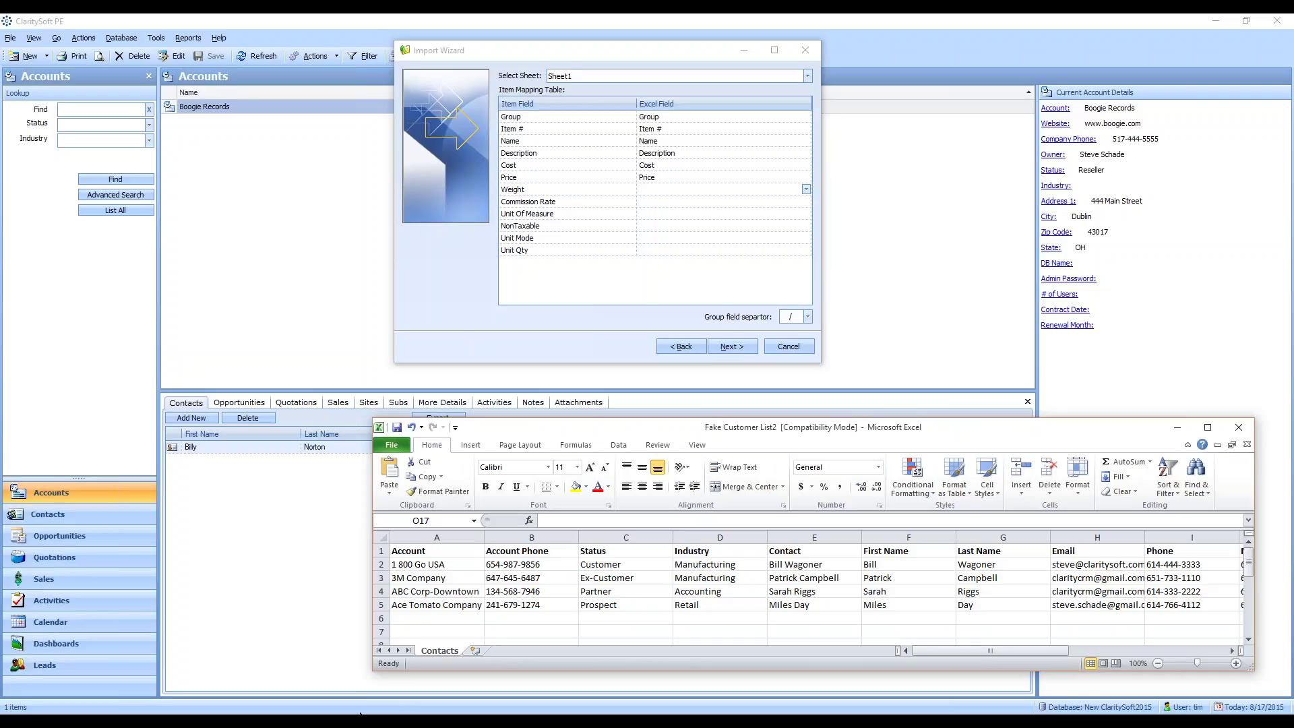
{"action": "mouse_move", "coordinate": [373, 711]}
{"action": "left_click", "coordinate": [383, 666]}
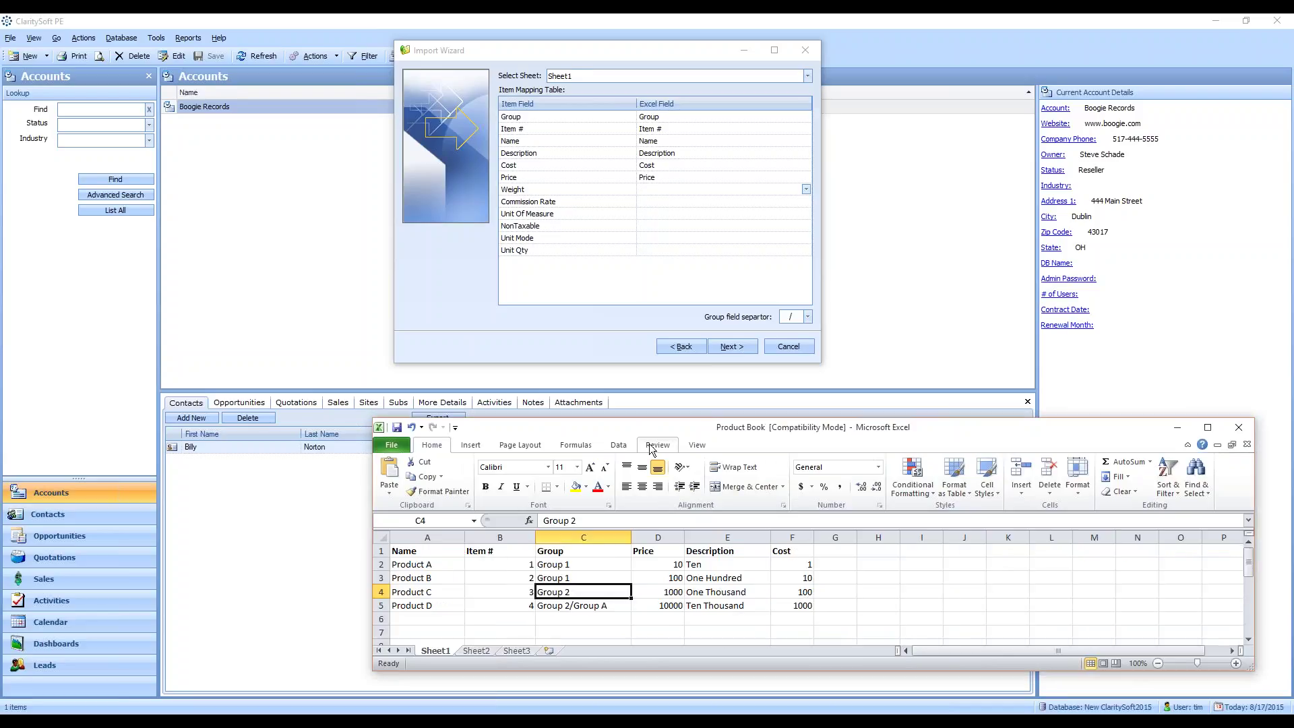
{"action": "left_click_drag", "start_coordinate": [645, 424], "coordinate": [556, 390]}
Compare the wizard's group field separator with Product D's Group entry in cell C5 of Product Book.
{"action": "left_click", "coordinate": [792, 316]}
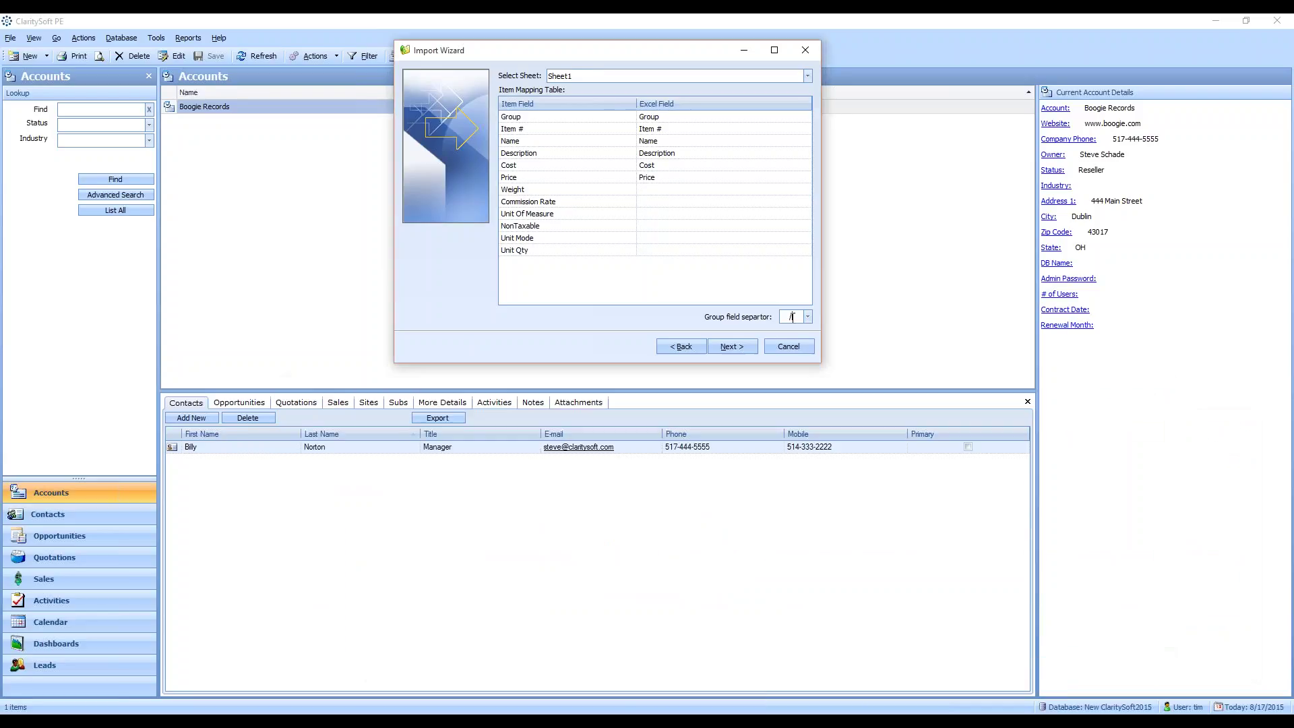
{"action": "left_click", "coordinate": [372, 711]}
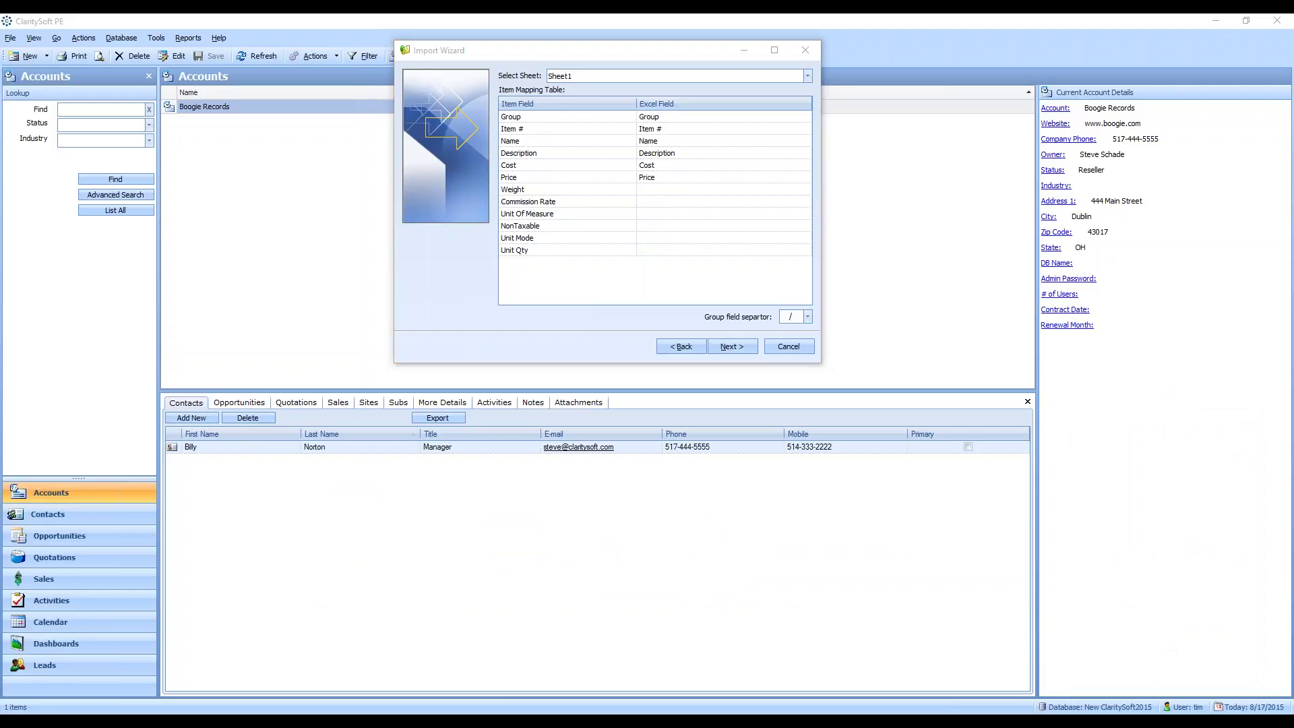
{"action": "left_click", "coordinate": [393, 679]}
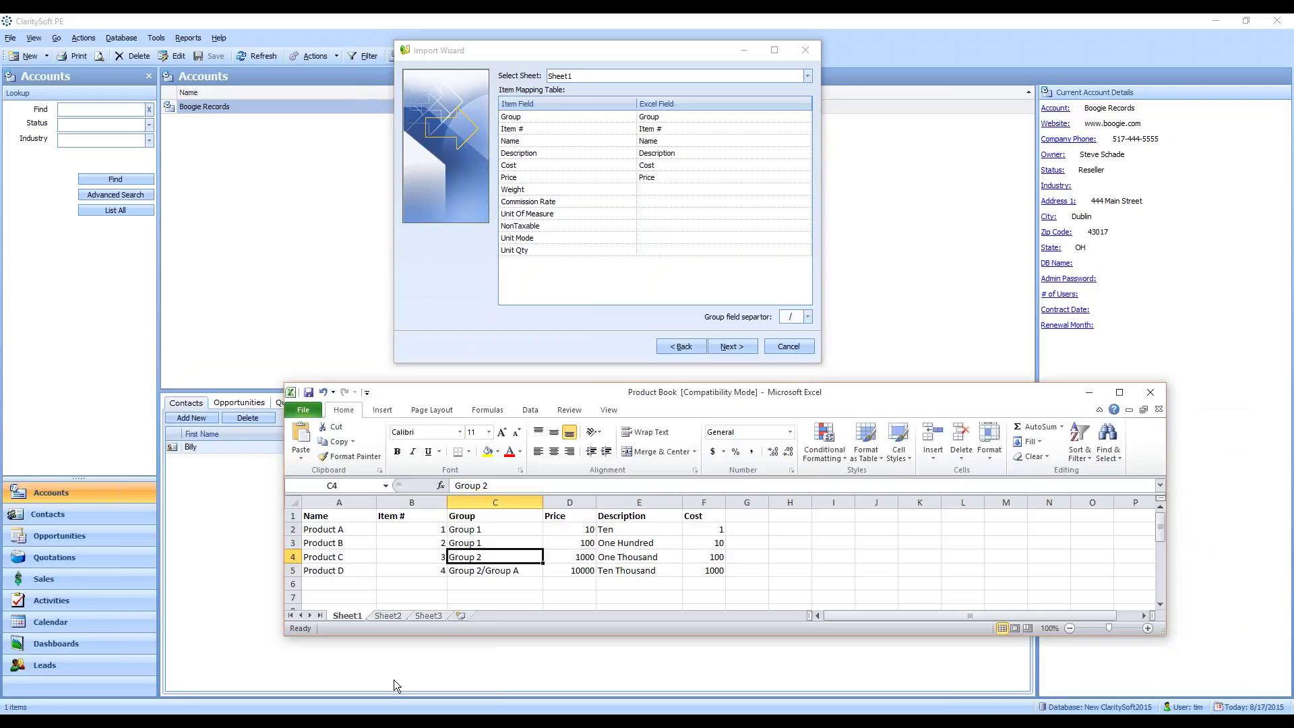
{"action": "left_click", "coordinate": [470, 574]}
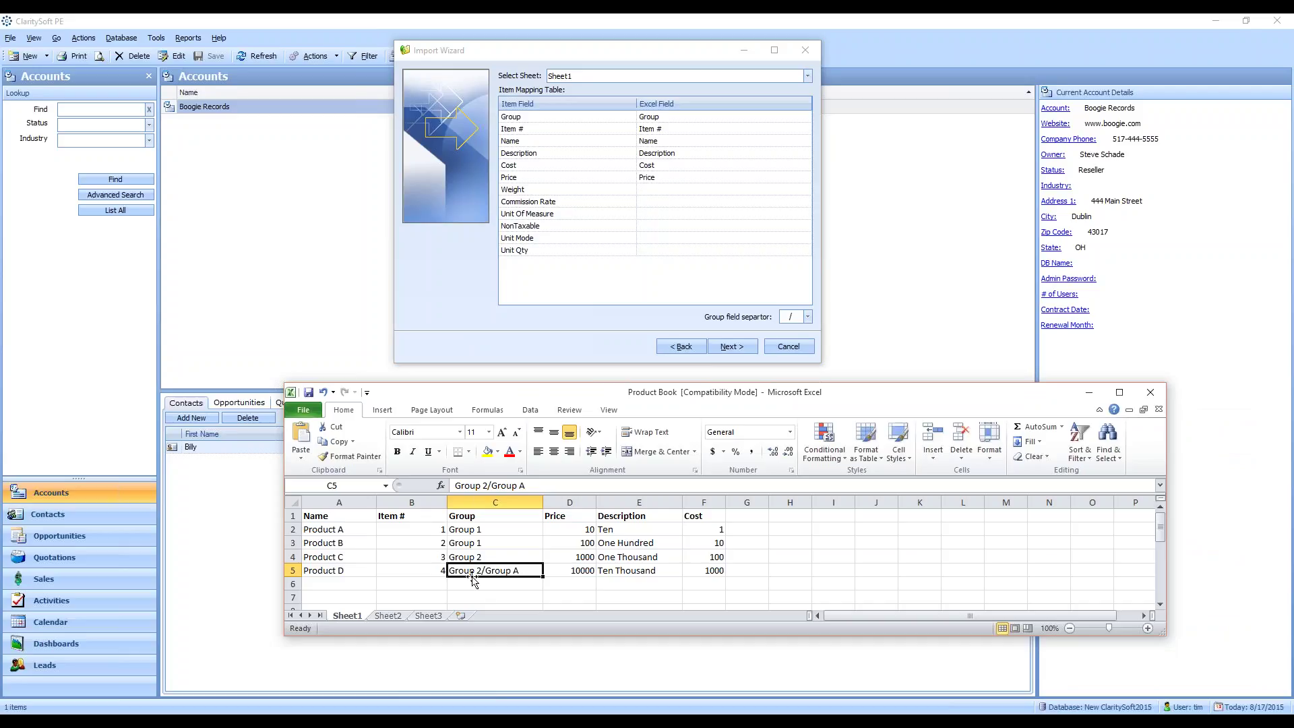
Review the available group field separators and choose the forward slash (/).
{"action": "left_click", "coordinate": [809, 317]}
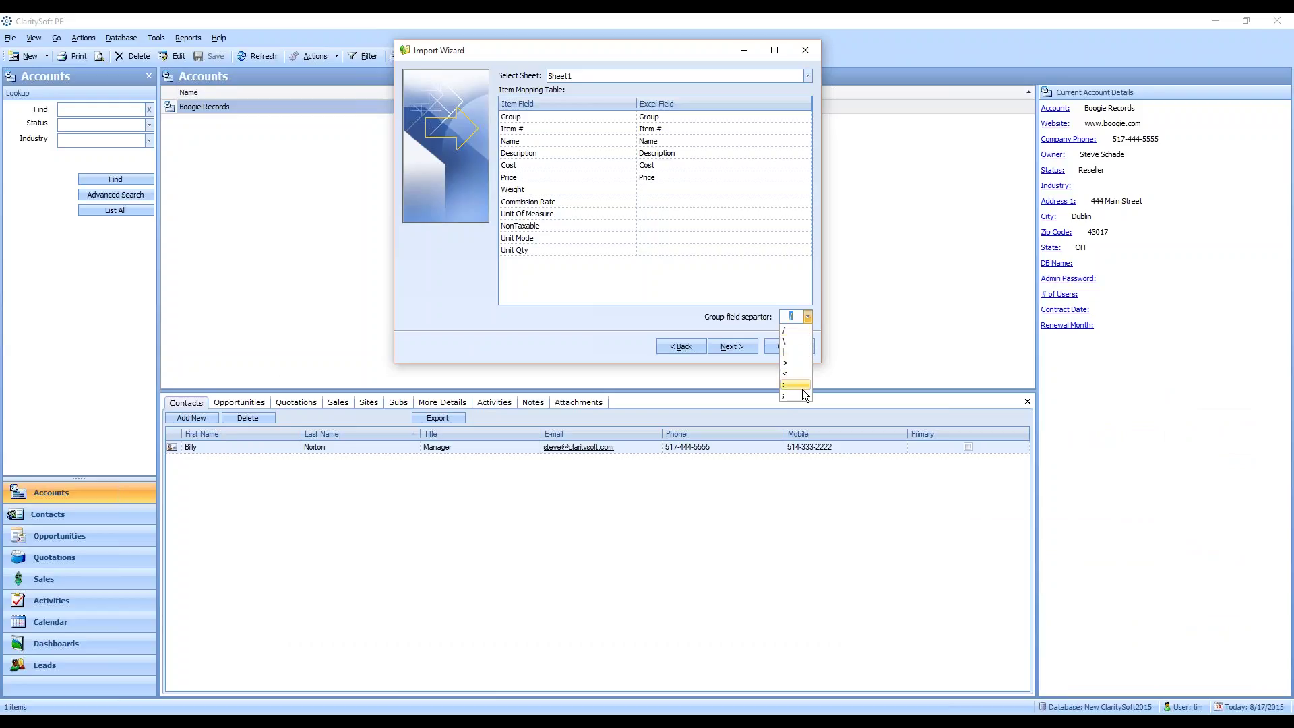
{"action": "left_click", "coordinate": [802, 327]}
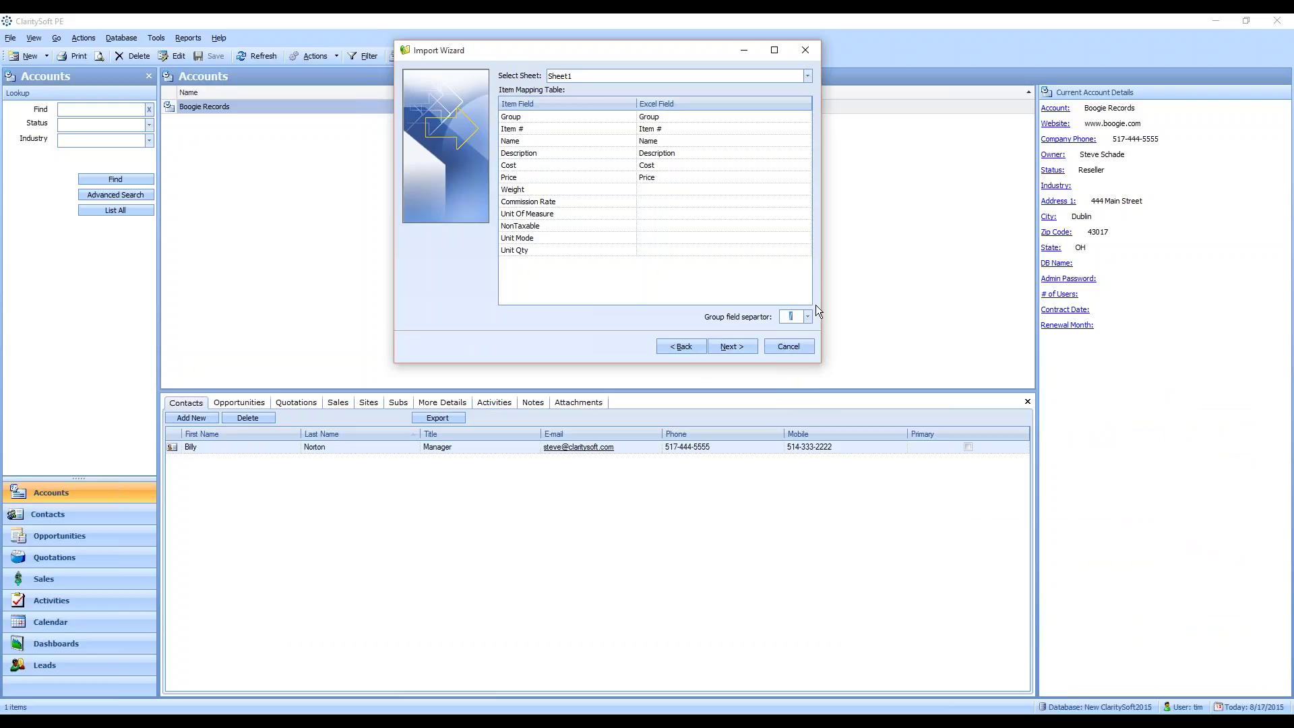
{"action": "left_click", "coordinate": [770, 285]}
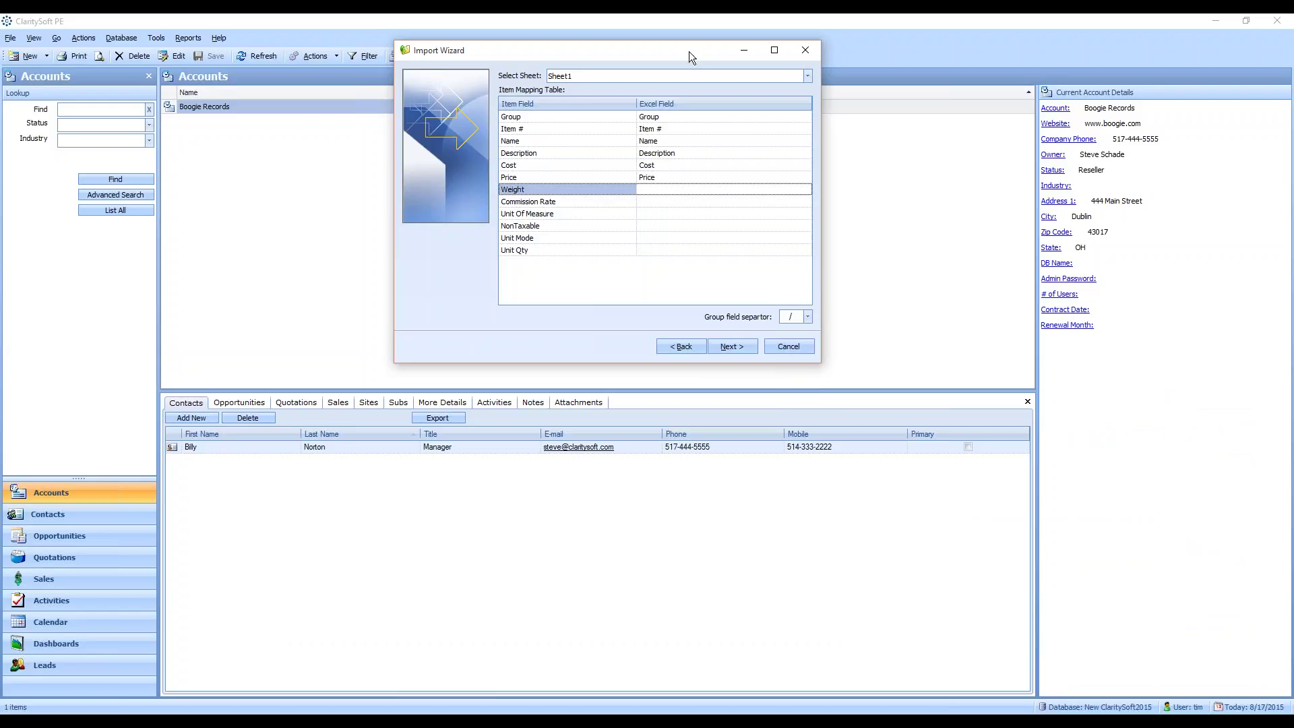
Run the product import with the current field mapping, accept the previewed items and save the import results.
{"action": "left_click_drag", "start_coordinate": [688, 51], "coordinate": [672, 228]}
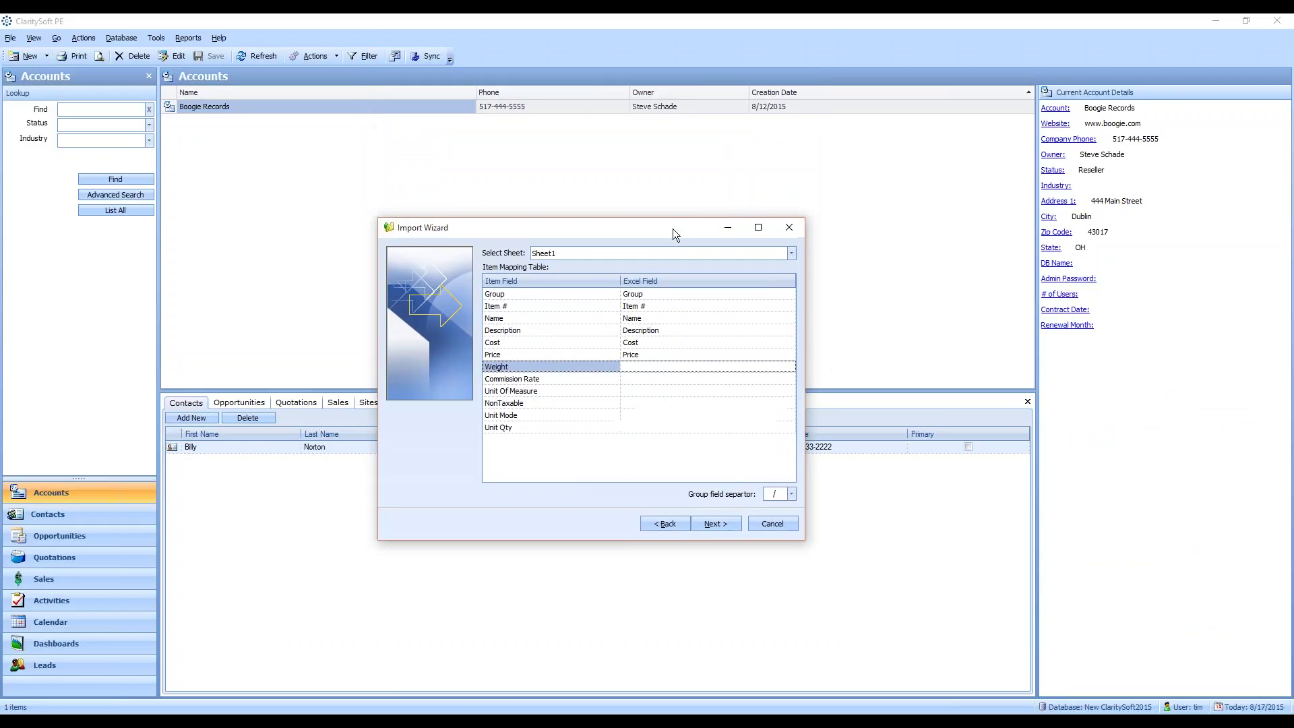
{"action": "left_click", "coordinate": [717, 525]}
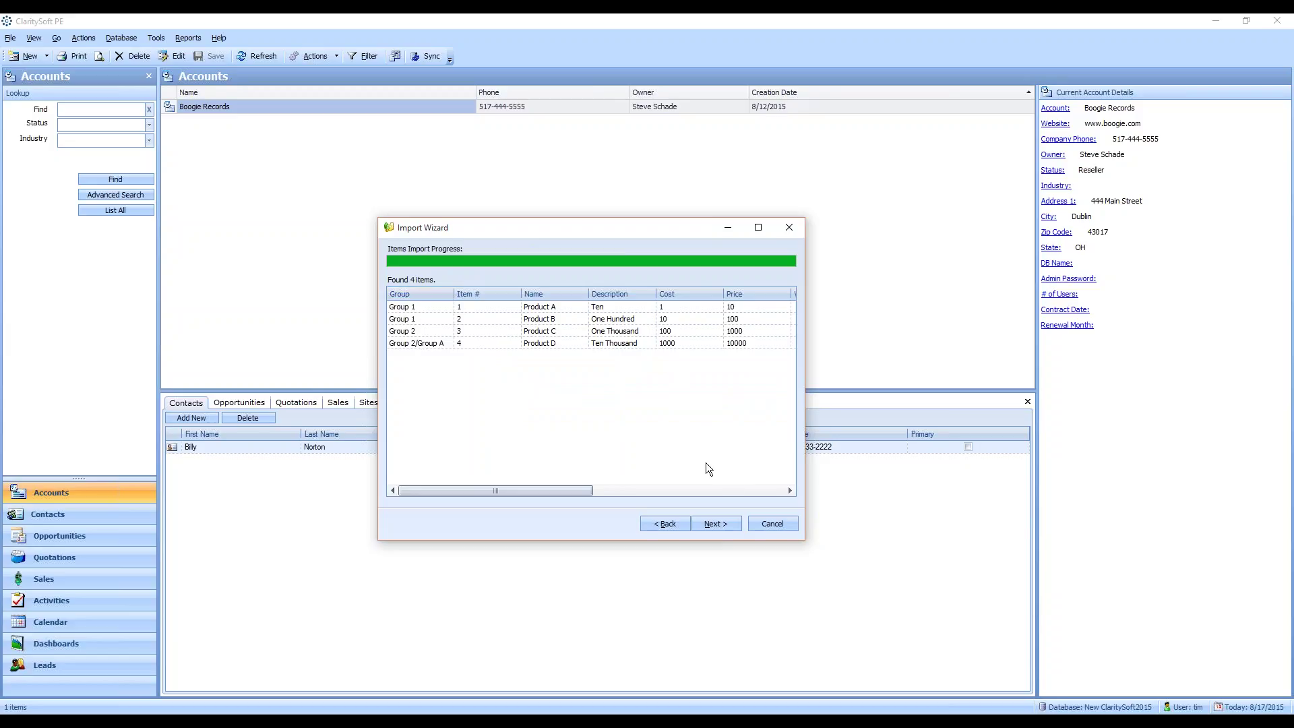
{"action": "left_click", "coordinate": [723, 523]}
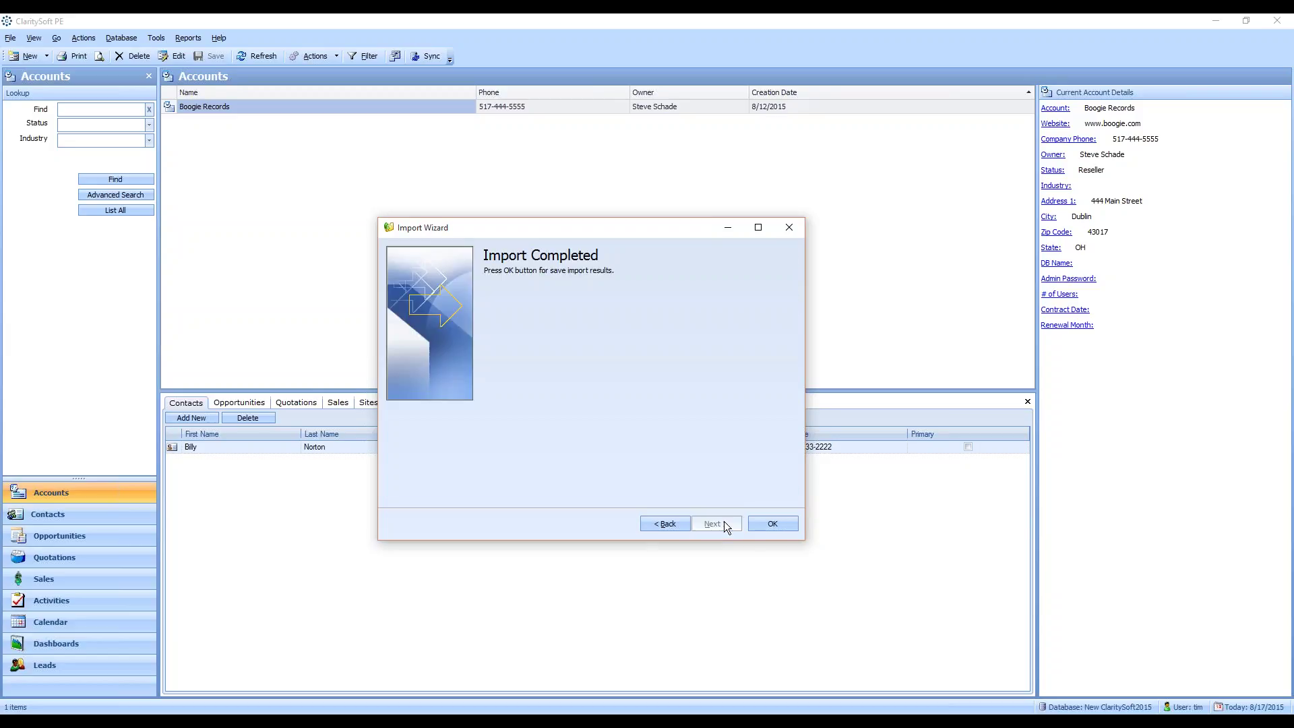
{"action": "left_click", "coordinate": [779, 528]}
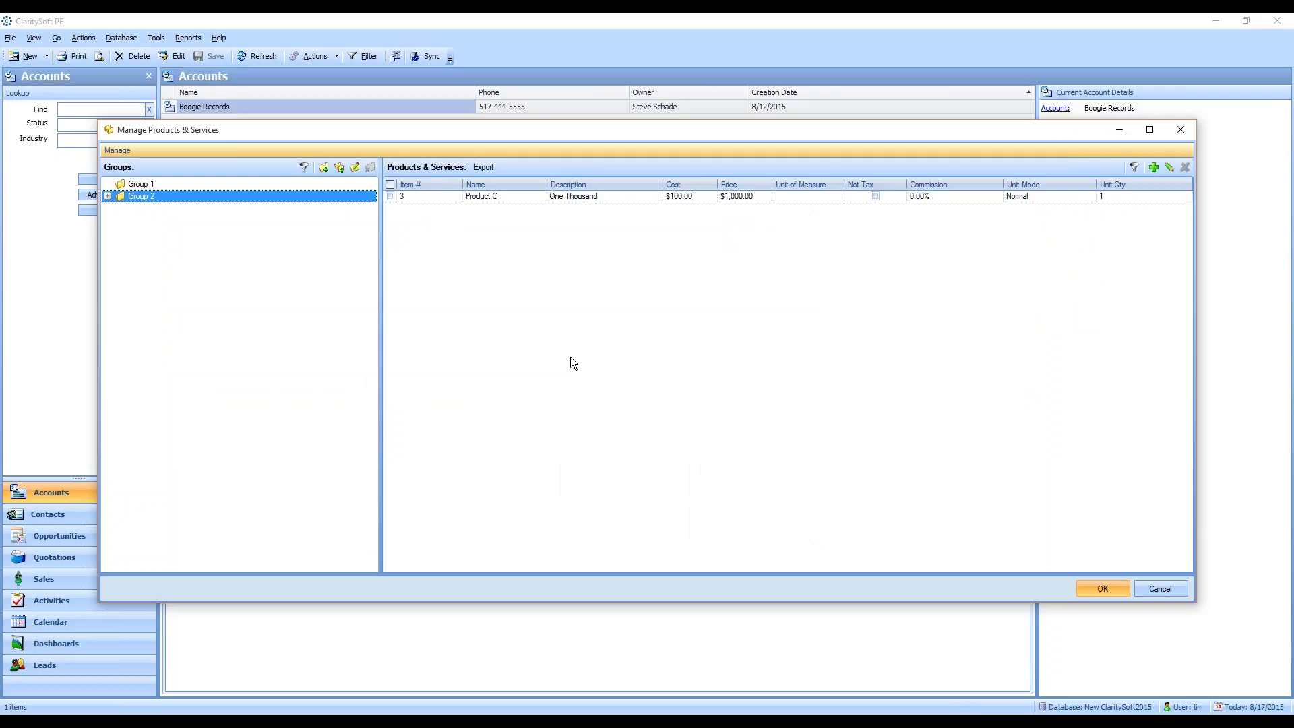
Review the imported products in Group 1, Group 2 and its subgroup Group A, and close the Manage Products & Services window.
{"action": "left_click", "coordinate": [145, 185]}
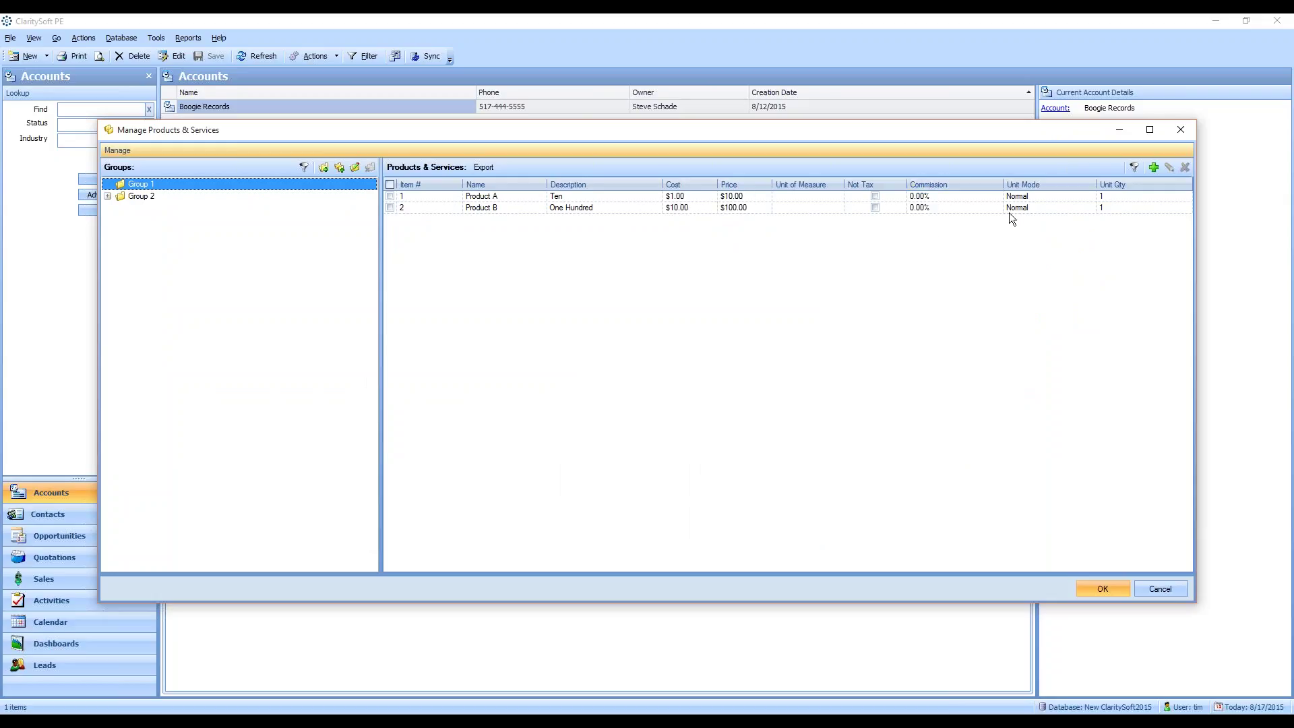
{"action": "left_click", "coordinate": [136, 204]}
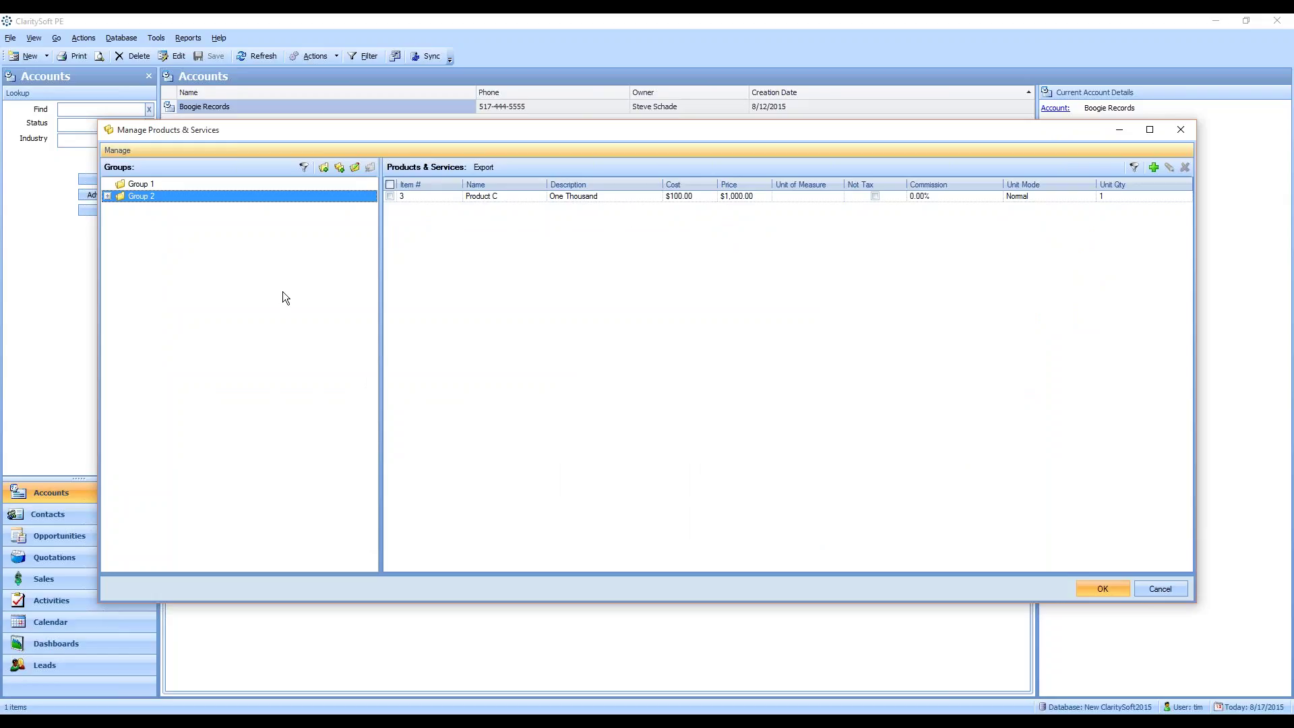
{"action": "left_click", "coordinate": [107, 196]}
{"action": "left_click", "coordinate": [151, 210]}
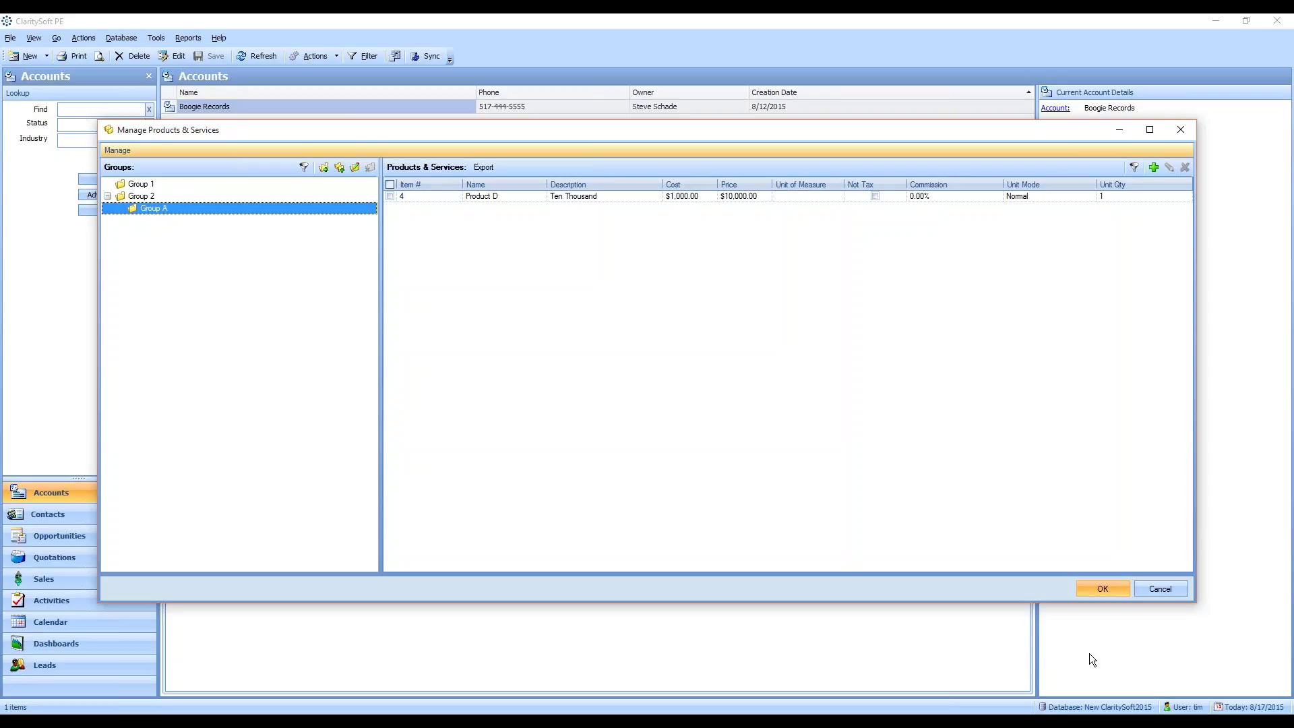
{"action": "left_click", "coordinate": [1120, 593]}
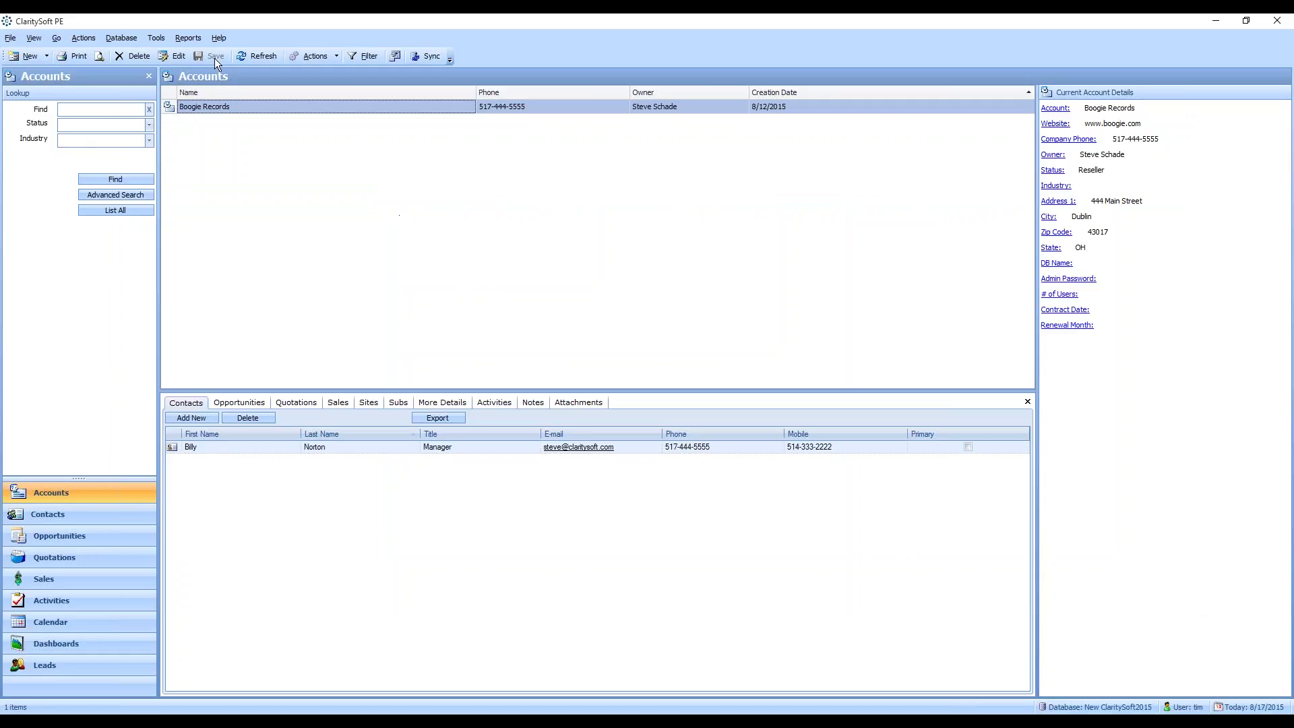
Start an accounts and contacts import with the Import Wizard using the MS Excel Workbook file (*.xls) type.
{"action": "left_click", "coordinate": [162, 37]}
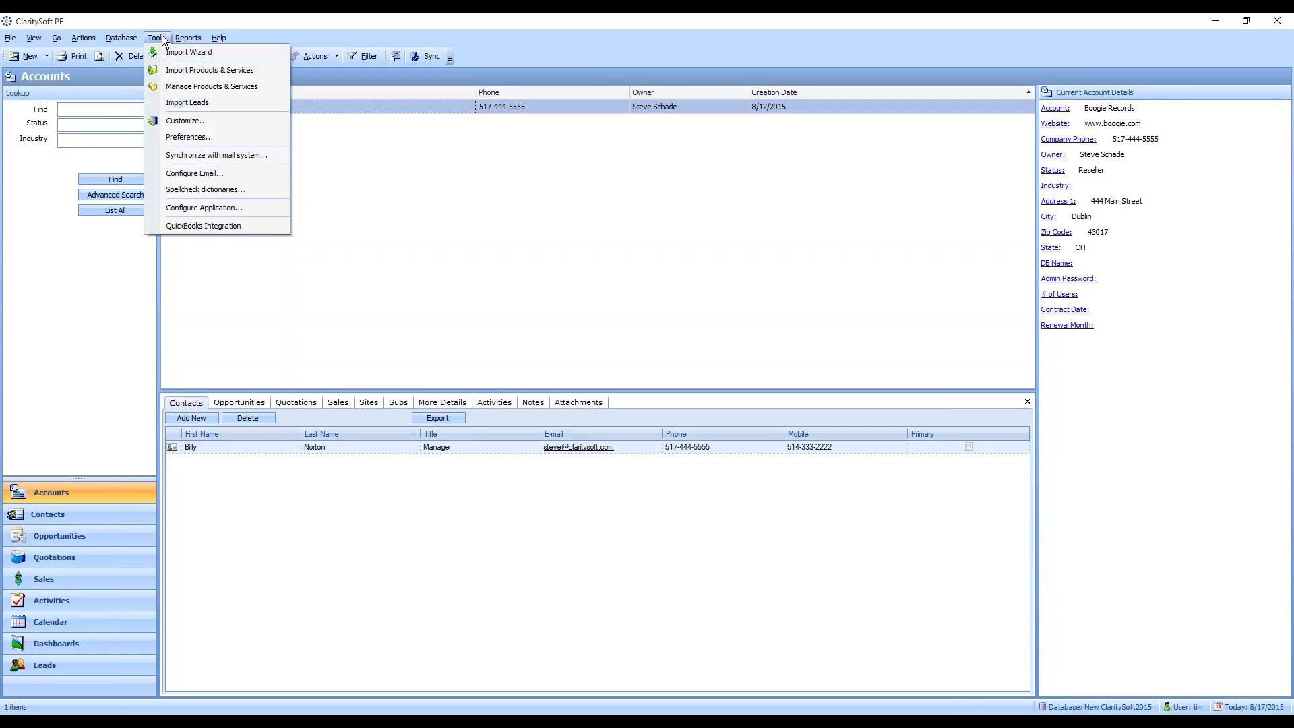
{"action": "left_click", "coordinate": [236, 52]}
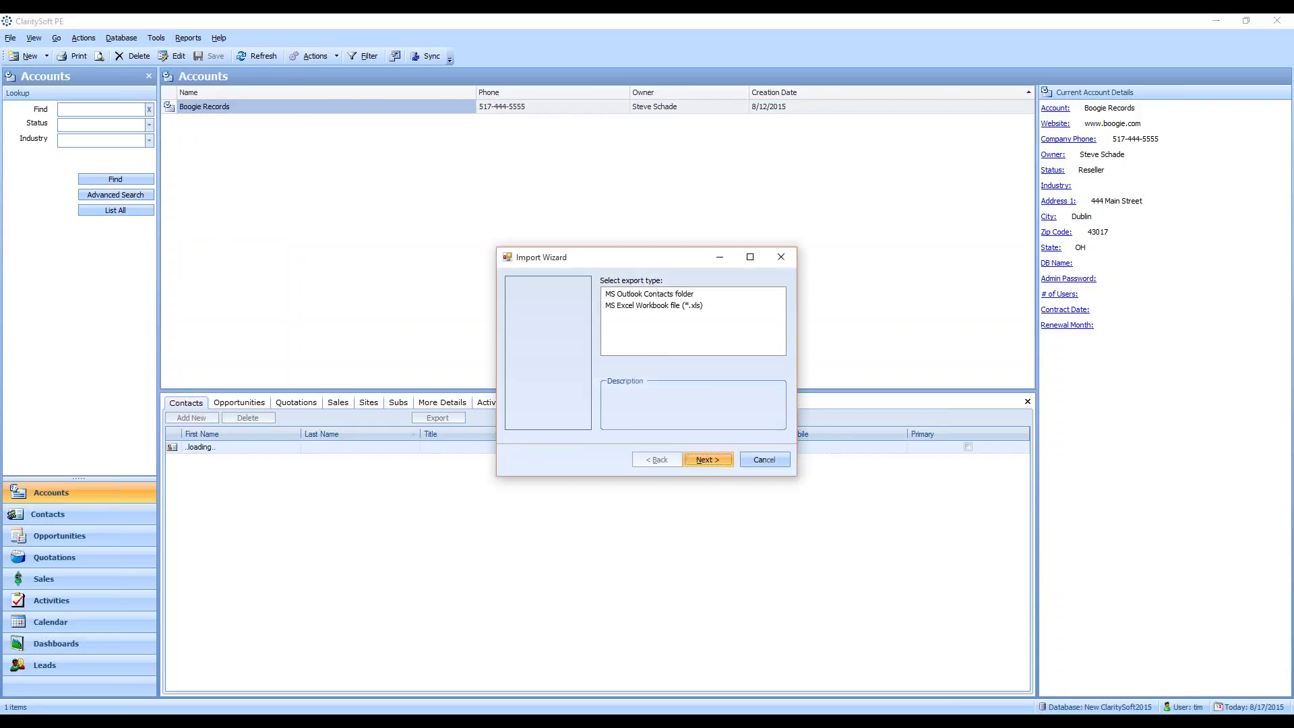
{"action": "left_click", "coordinate": [646, 307]}
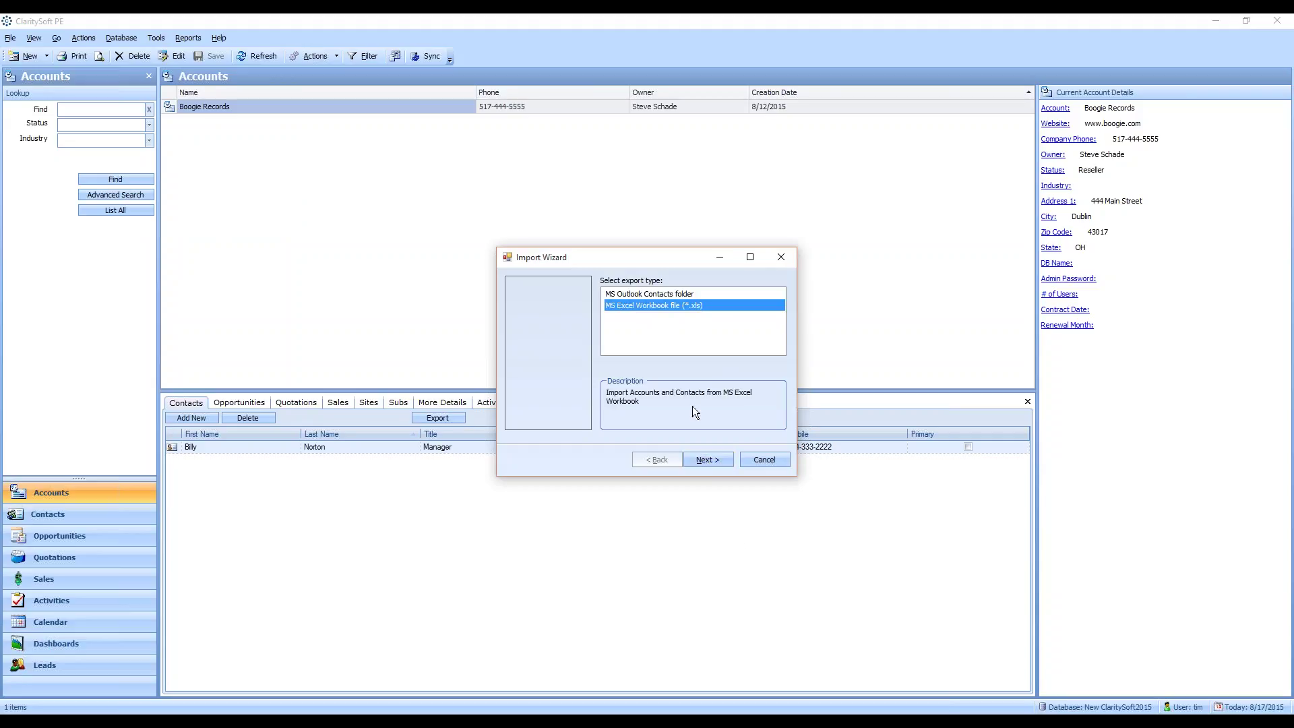
{"action": "left_click", "coordinate": [715, 461]}
{"action": "left_click_drag", "start_coordinate": [675, 253], "coordinate": [649, 233]}
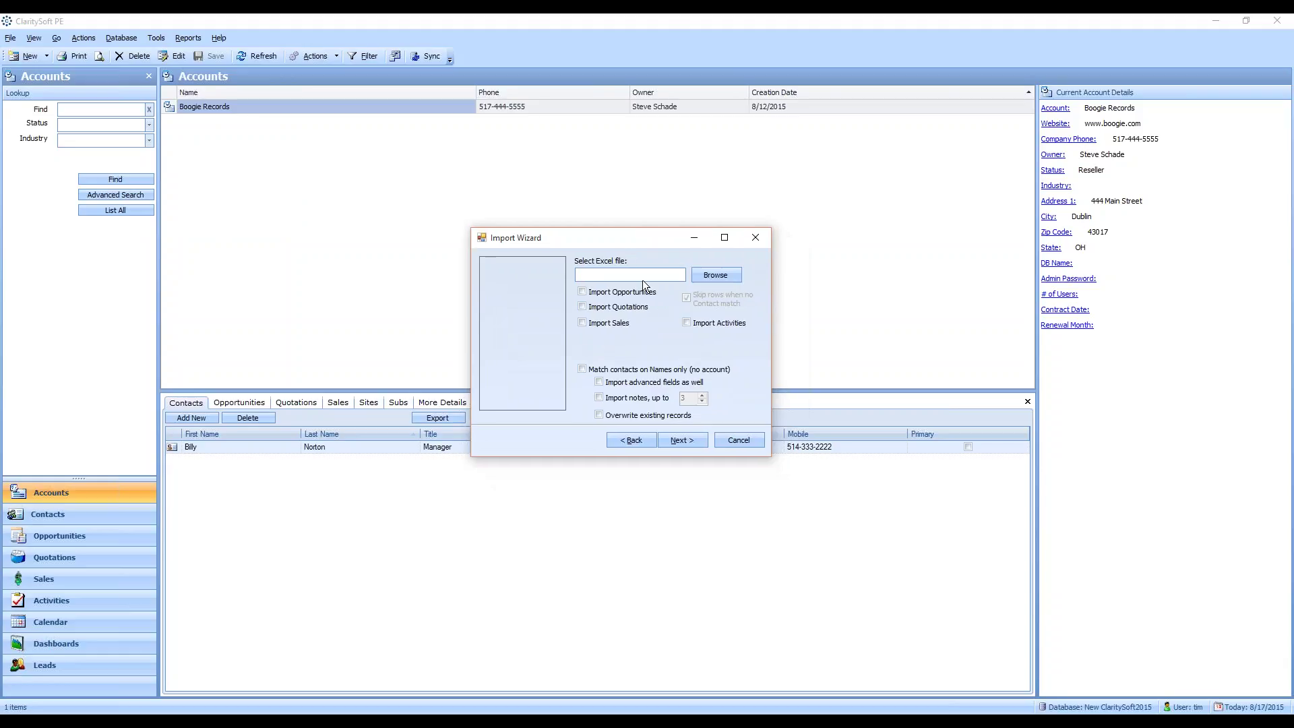
Select the Fake Customer List2 file from the Fake Data folder as the Excel import source.
{"action": "left_click", "coordinate": [715, 276]}
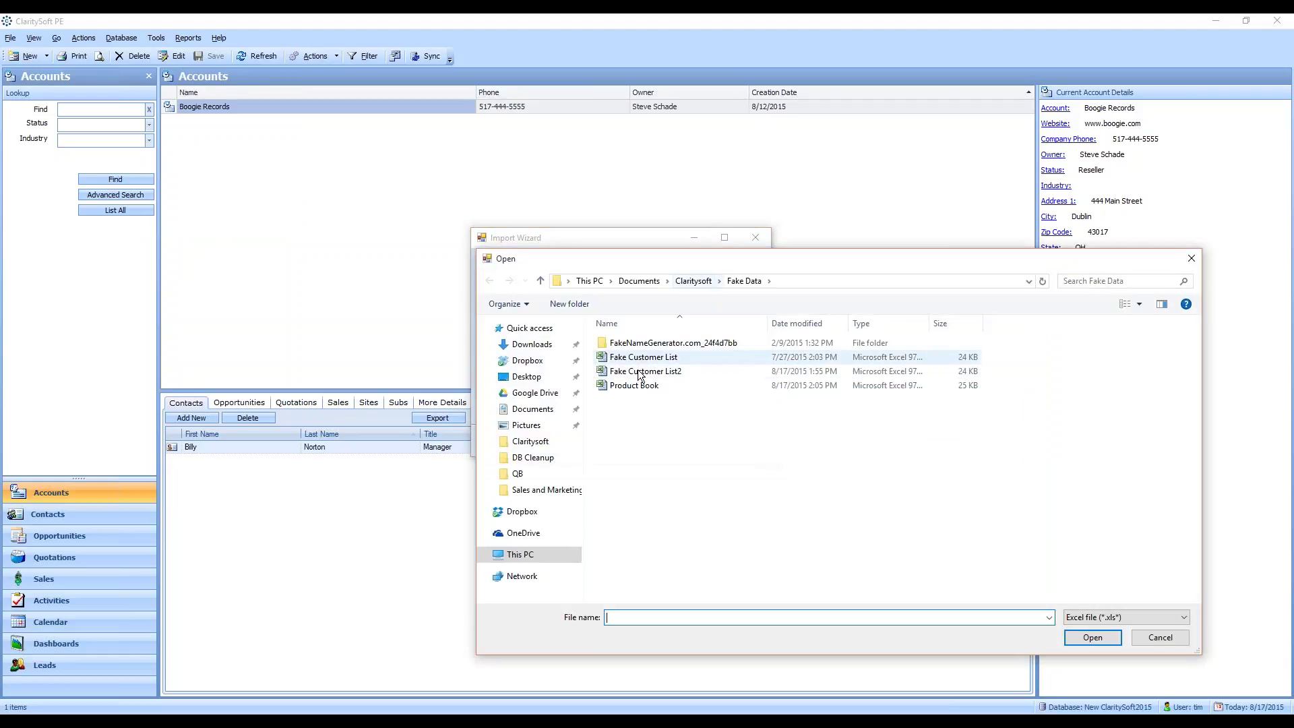
{"action": "left_click", "coordinate": [646, 371]}
{"action": "left_click", "coordinate": [1085, 639]}
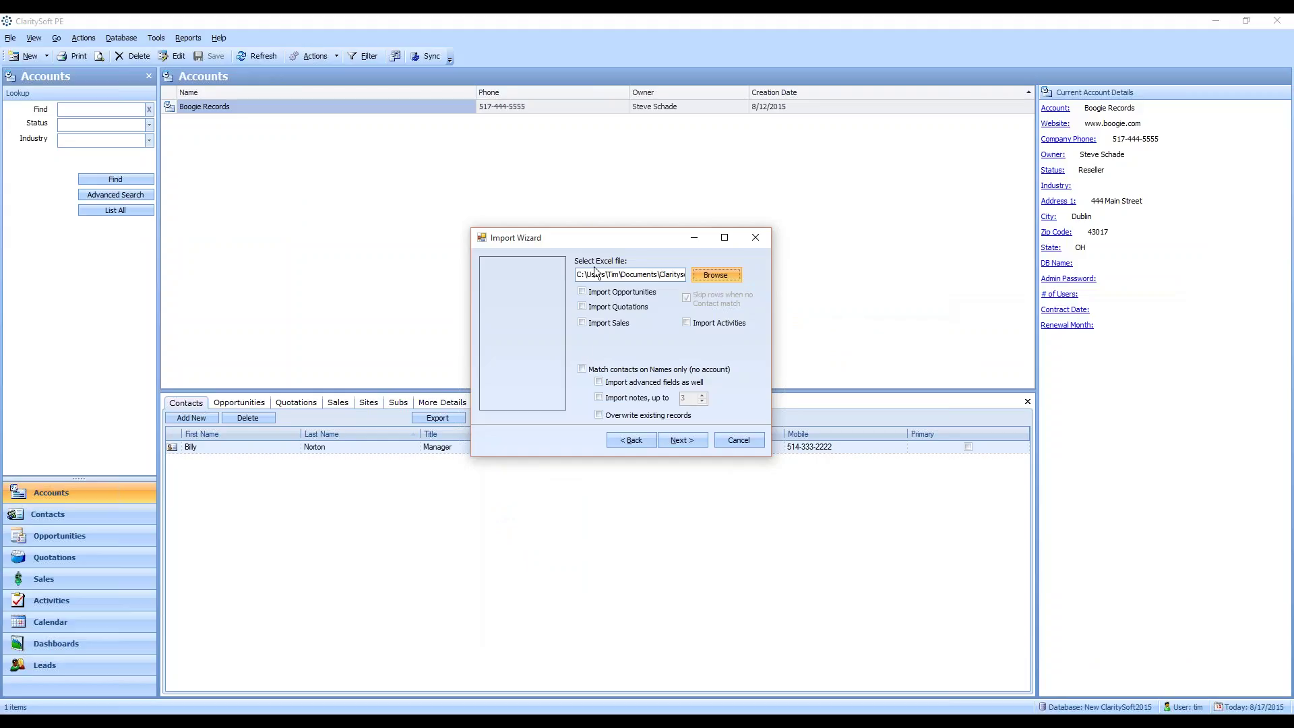
Try the Import notes option and its note limit, switch it off again and continue to the account field mapping.
{"action": "left_click", "coordinate": [617, 326]}
{"action": "left_click", "coordinate": [615, 398]}
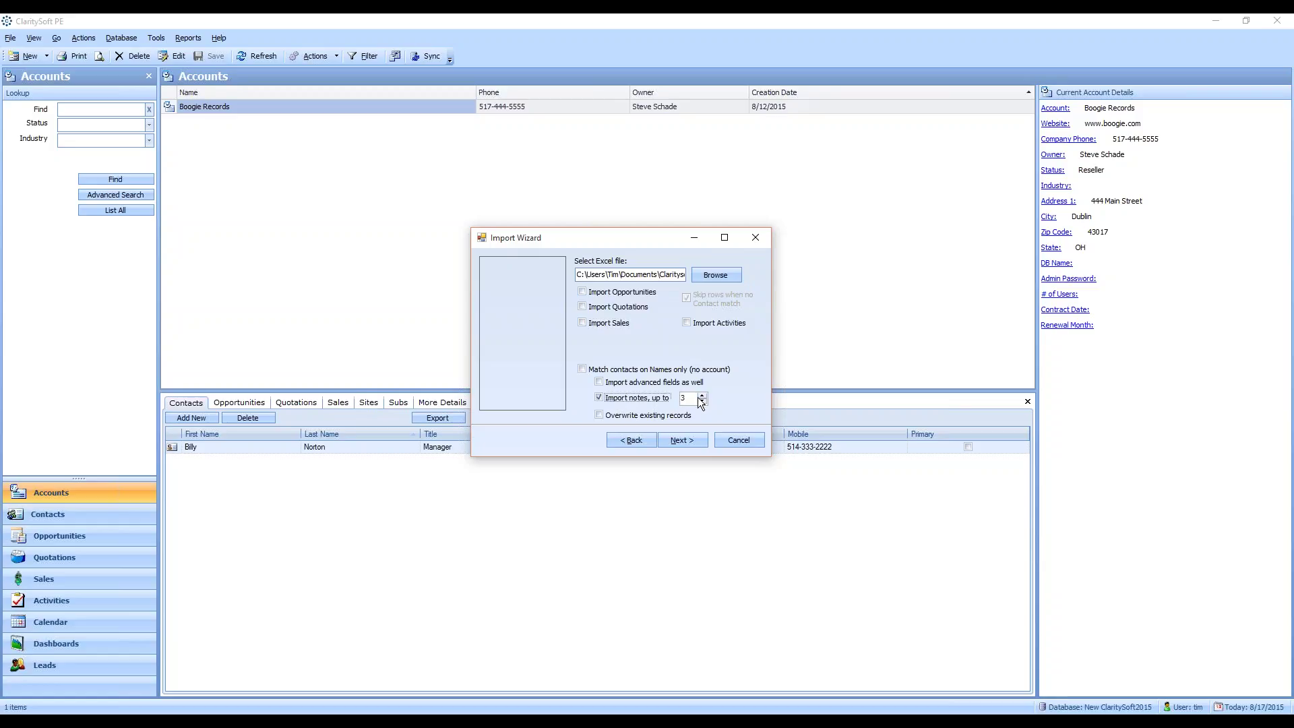
{"action": "left_click", "coordinate": [702, 395]}
{"action": "left_click", "coordinate": [702, 401]}
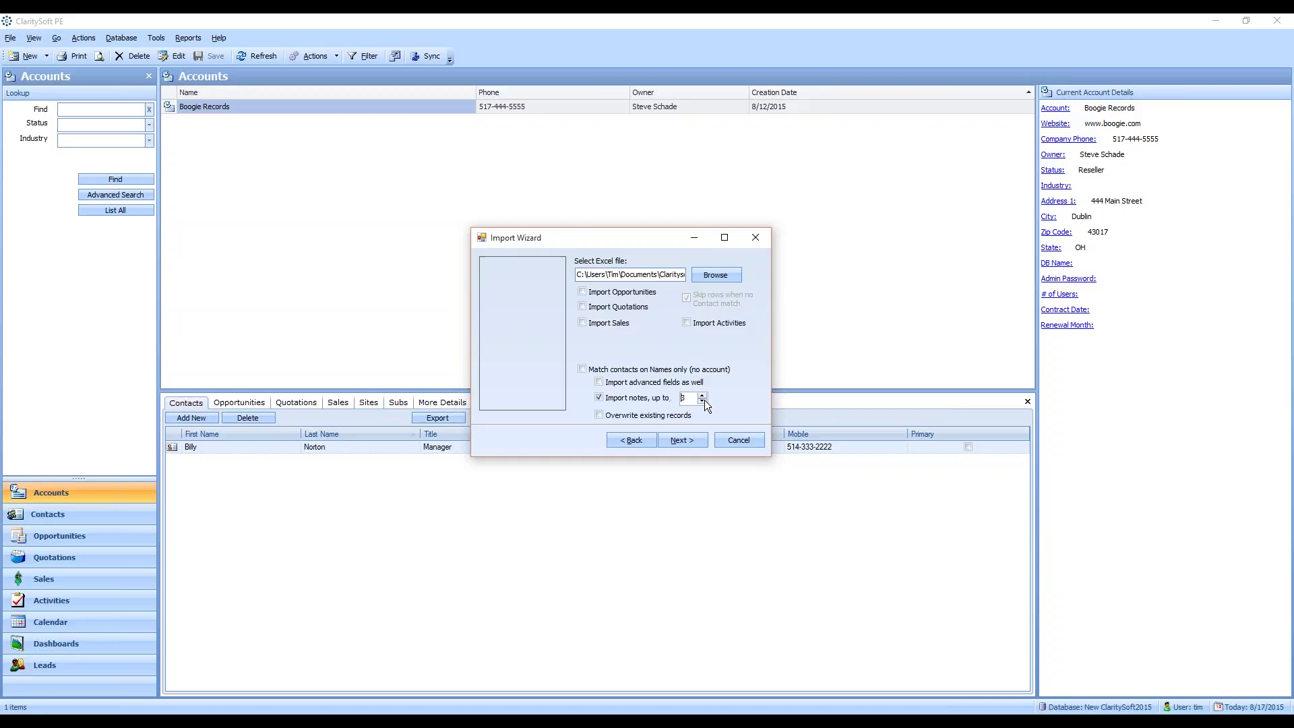
{"action": "left_click", "coordinate": [597, 397]}
{"action": "left_click", "coordinate": [693, 439]}
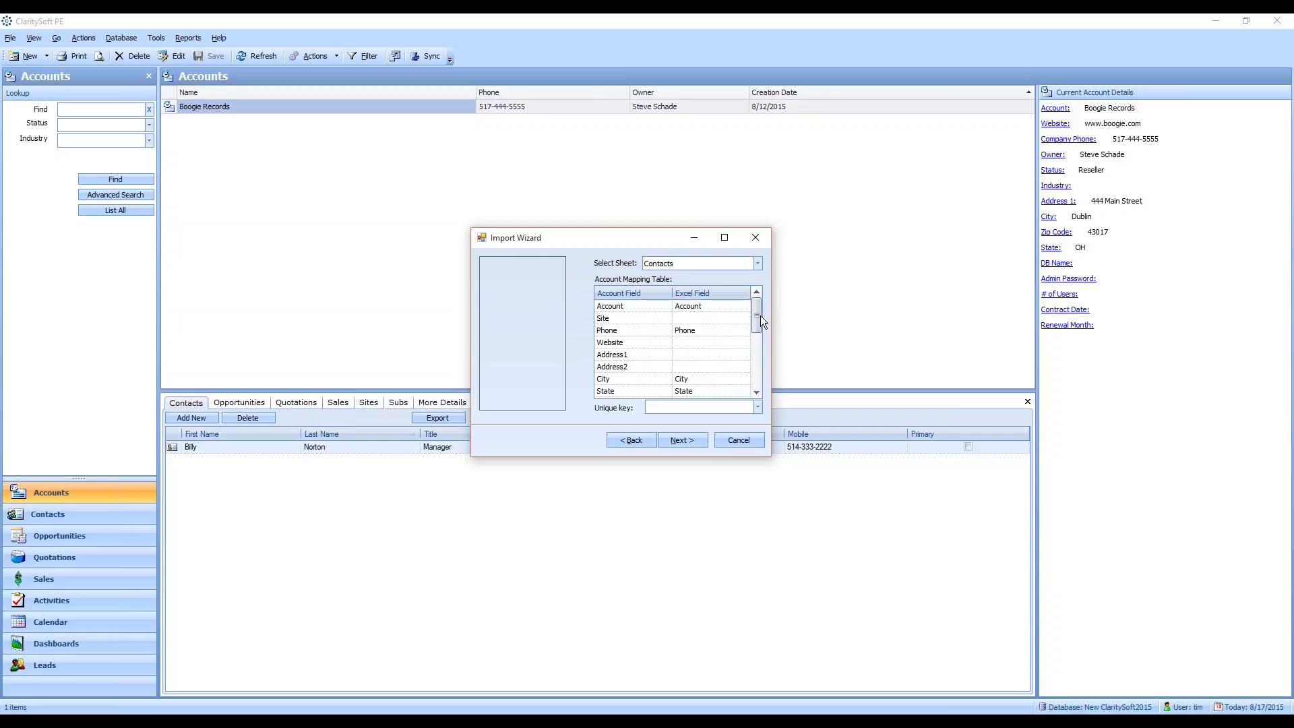
Map the Address1 account field to the Address column of the Contacts sheet.
{"action": "left_click_drag", "start_coordinate": [760, 315], "coordinate": [759, 325]}
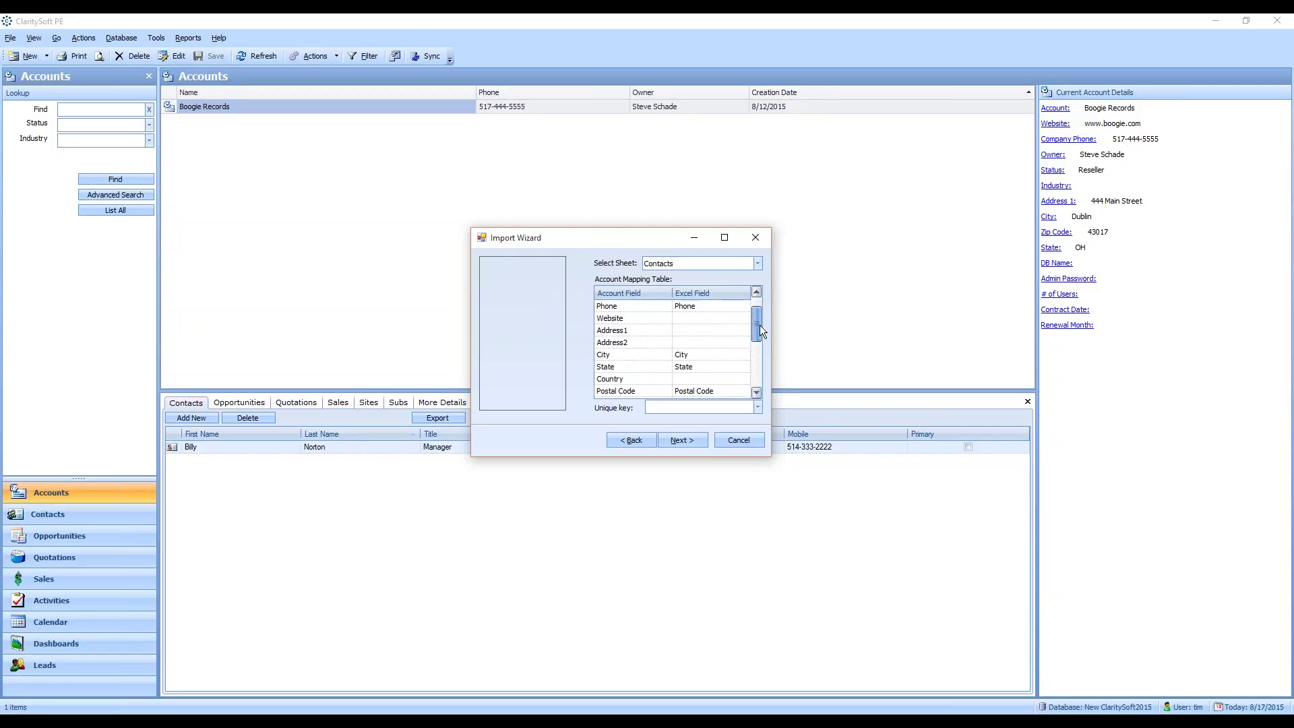
{"action": "left_click", "coordinate": [705, 326]}
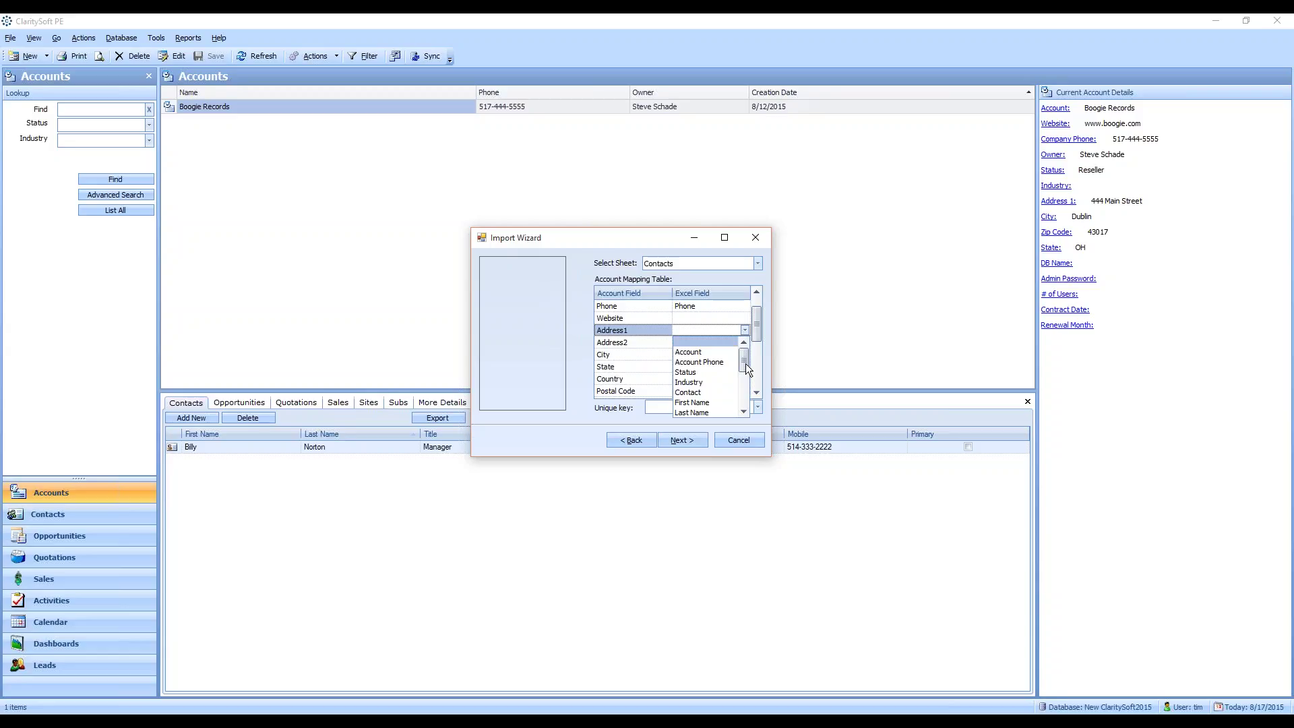
{"action": "left_click_drag", "start_coordinate": [746, 362], "coordinate": [739, 389]}
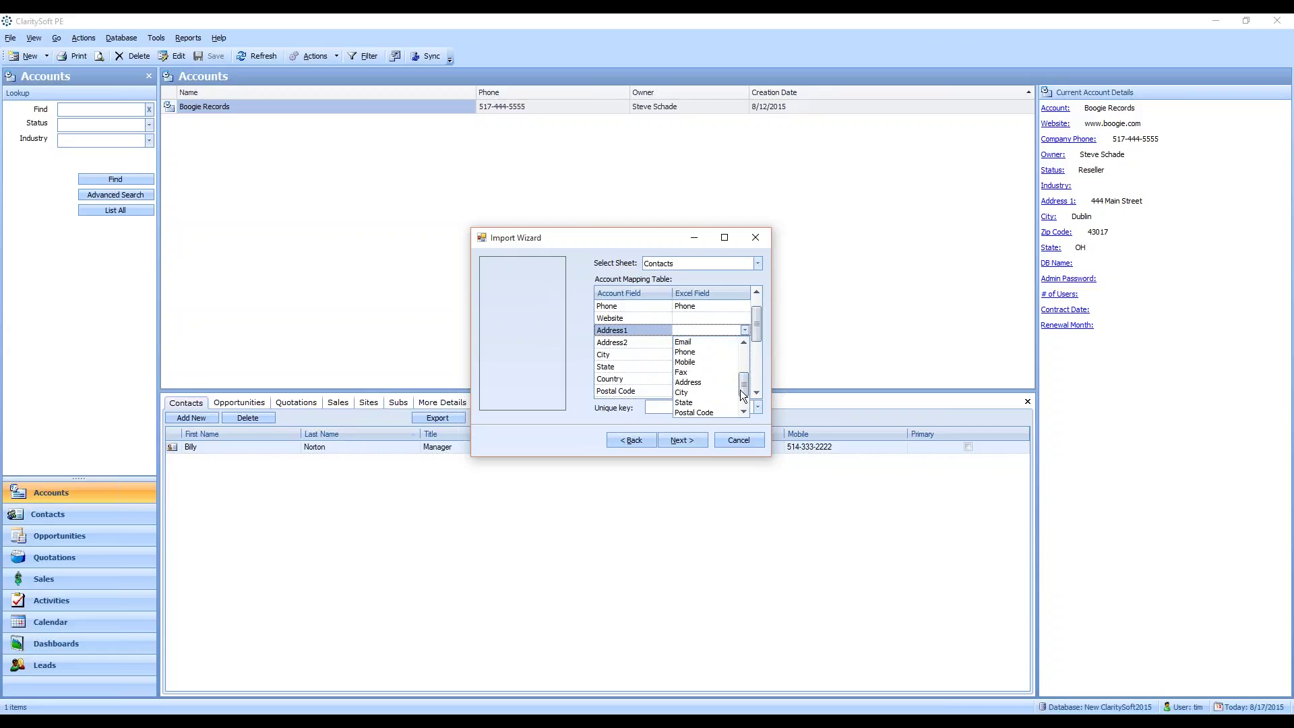
{"action": "left_click", "coordinate": [699, 384]}
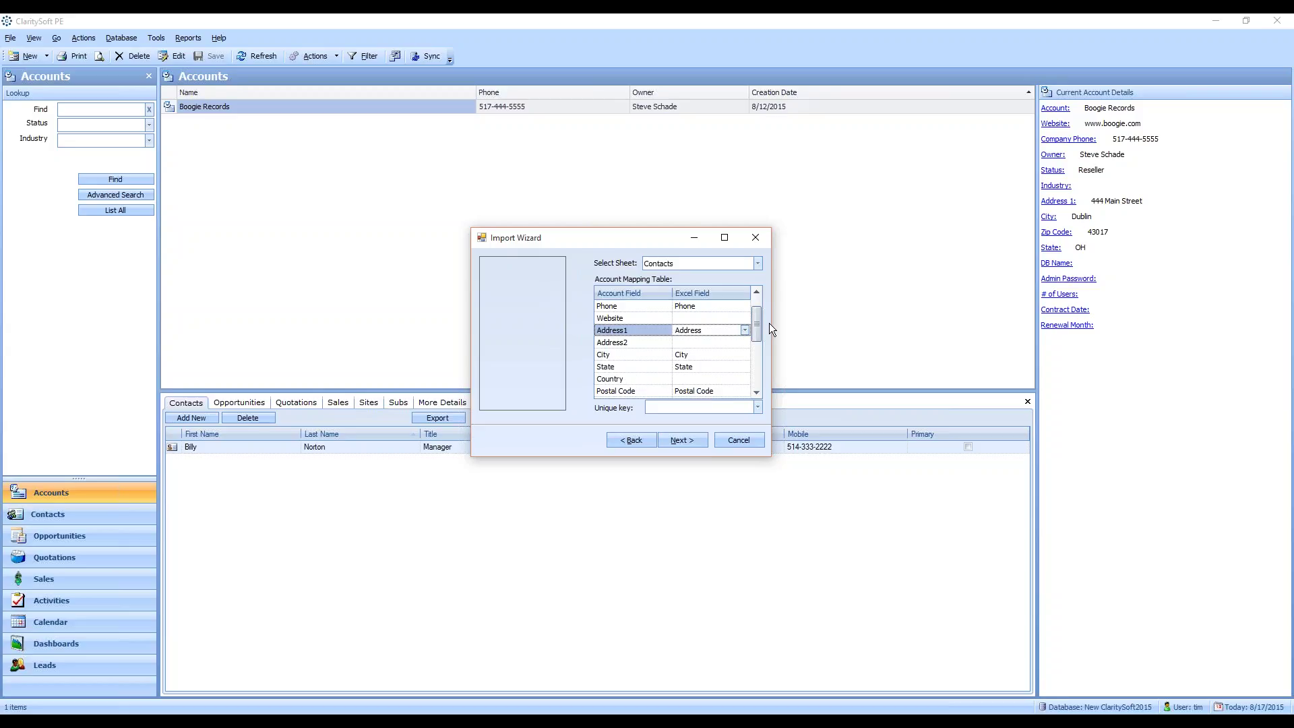
Check the remaining account mappings, map the account Phone field to Account Phone and continue to the contact field mapping.
{"action": "left_click_drag", "start_coordinate": [759, 320], "coordinate": [762, 351]}
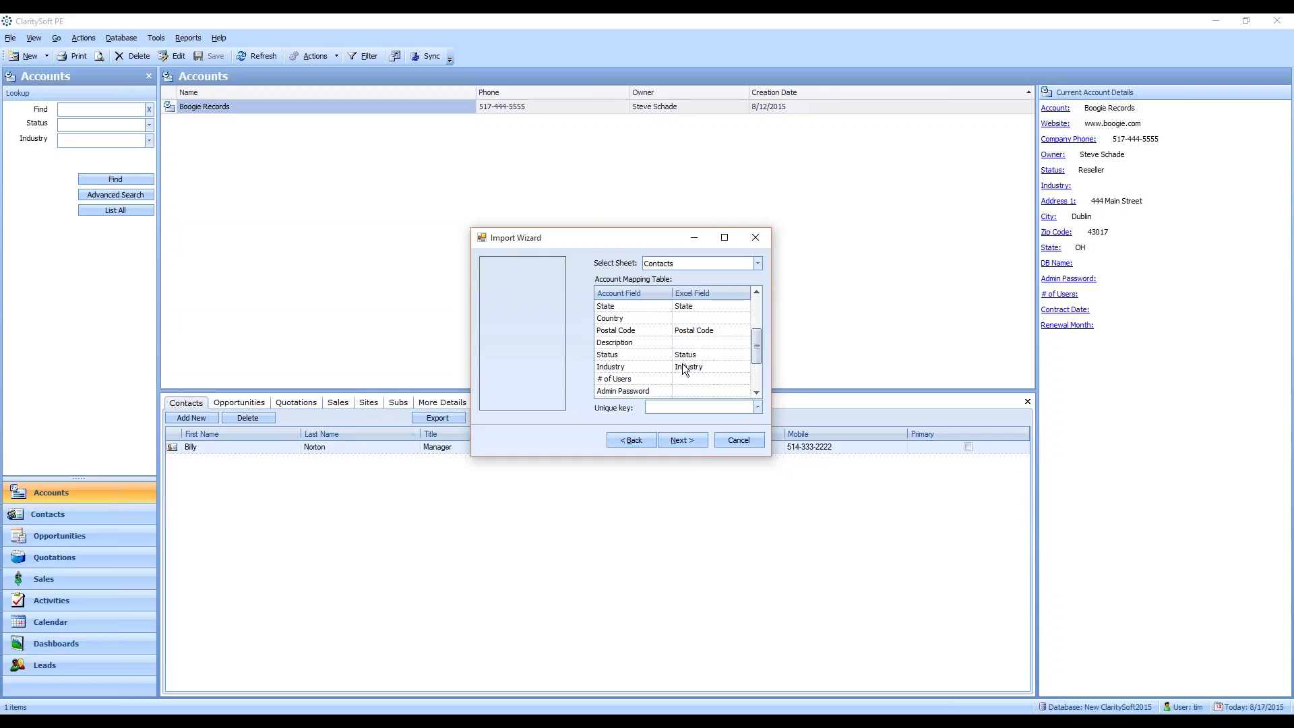
{"action": "left_click_drag", "start_coordinate": [757, 353], "coordinate": [757, 390]}
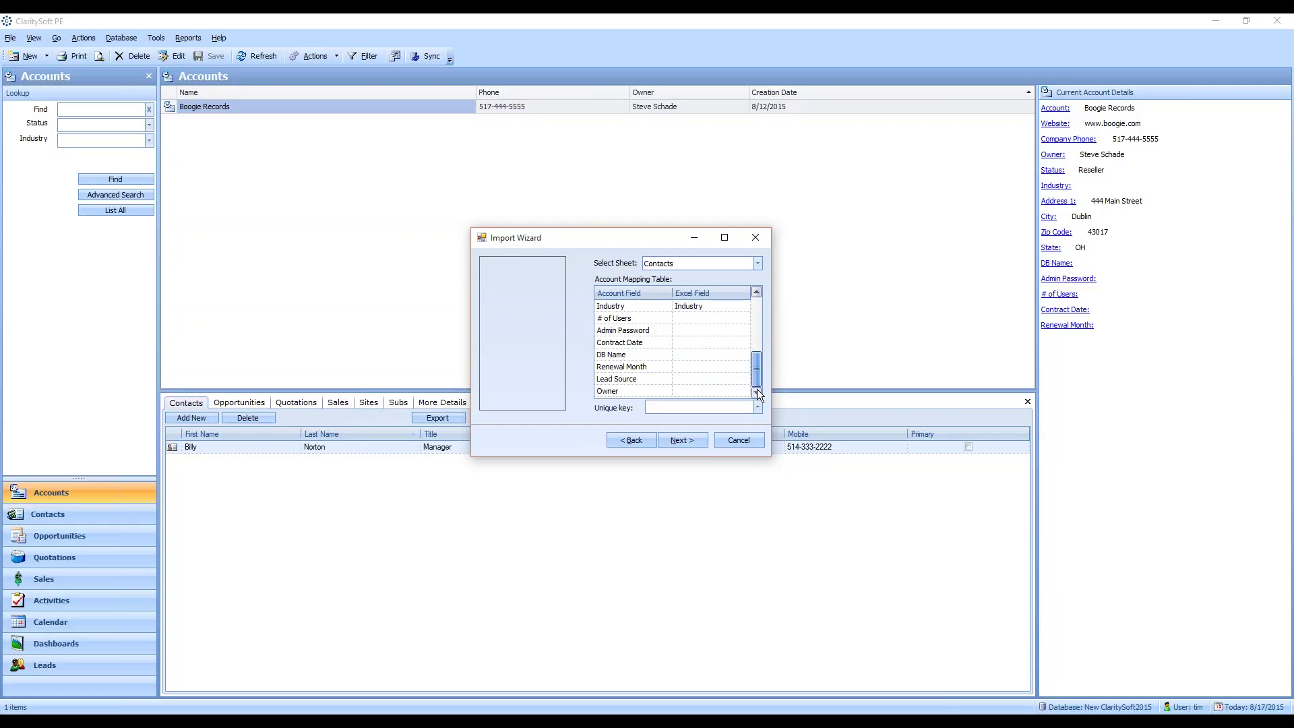
{"action": "scroll", "coordinate": [762, 364], "scroll_direction": "up", "scroll_amount": 1}
{"action": "left_click_drag", "start_coordinate": [765, 324], "coordinate": [767, 314]}
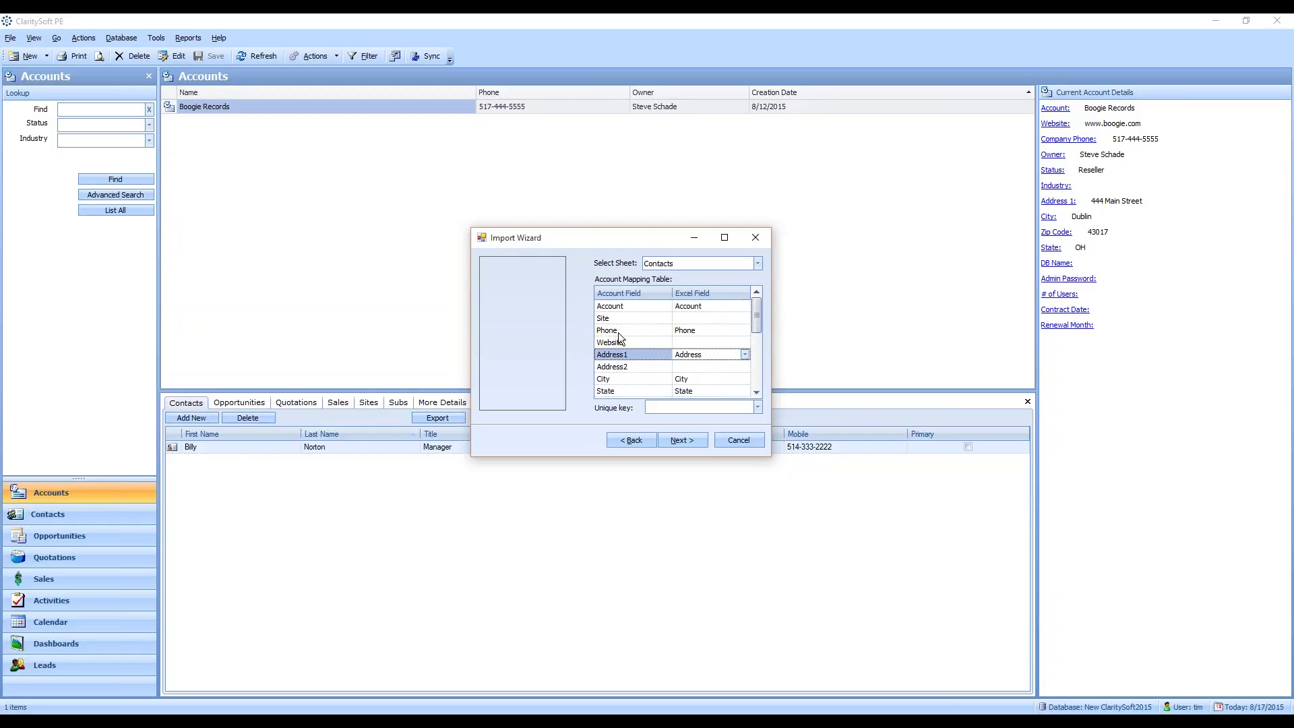
{"action": "left_click", "coordinate": [741, 330]}
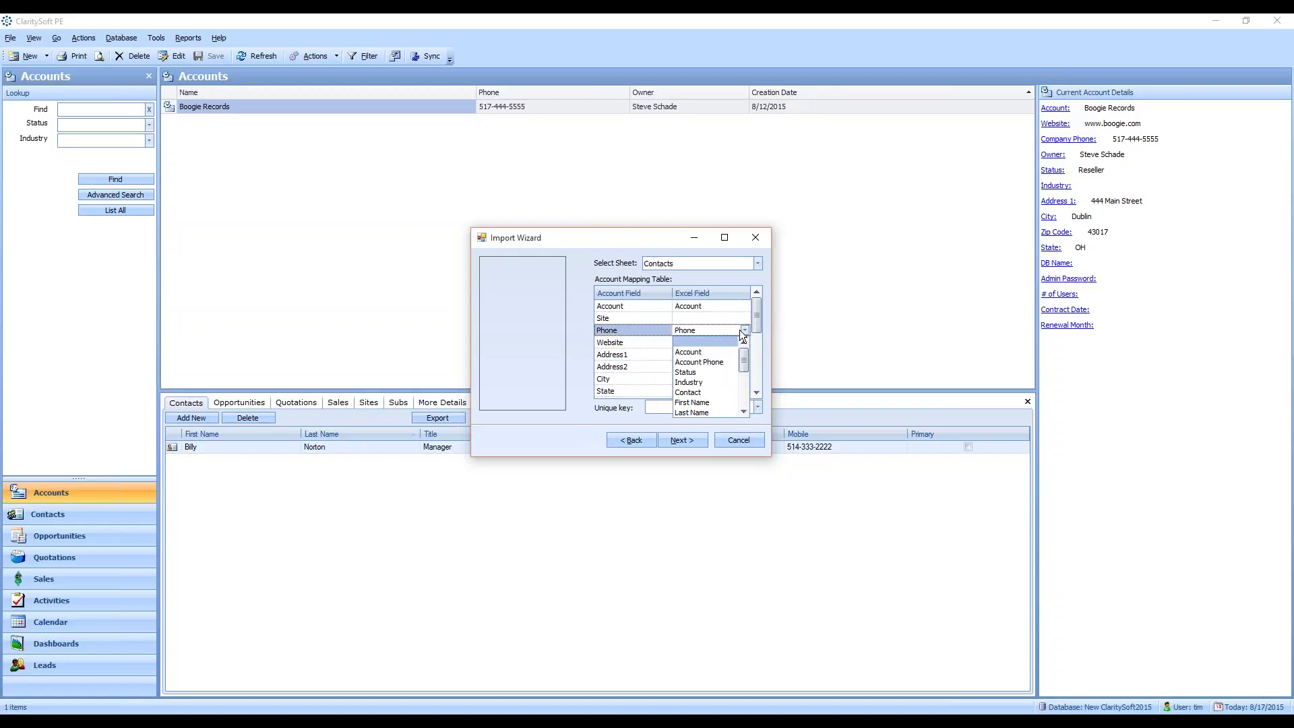
{"action": "left_click", "coordinate": [714, 363]}
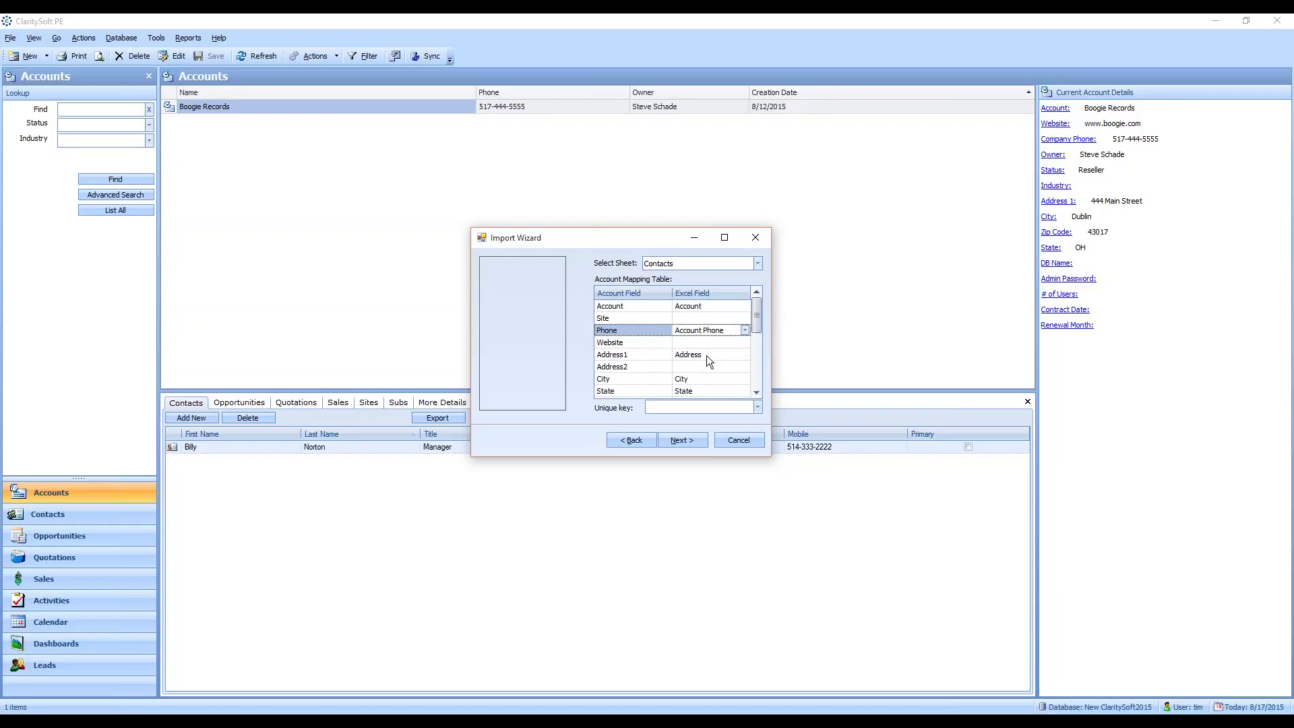
{"action": "left_click", "coordinate": [701, 444]}
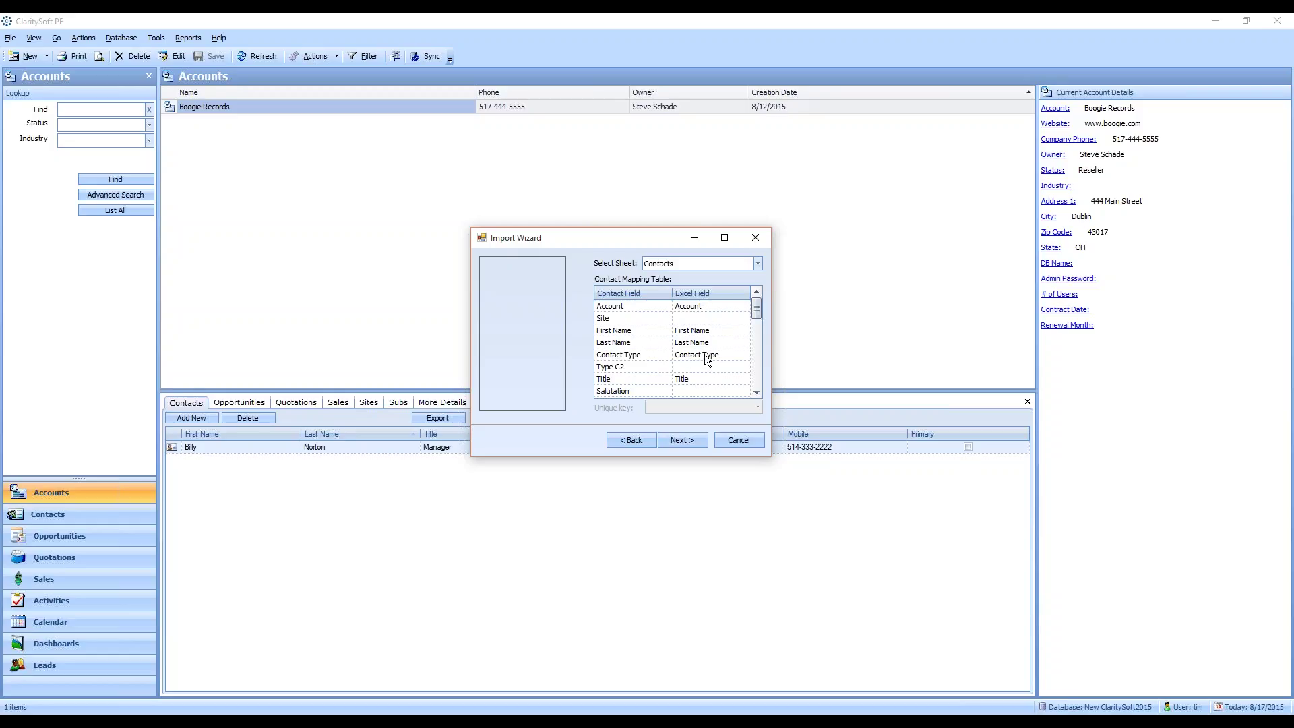
Map the Address1 contact field to the Address column and check the remaining contact field mappings down to Contact ID.
{"action": "scroll", "coordinate": [756, 317], "scroll_direction": "down", "scroll_amount": 1}
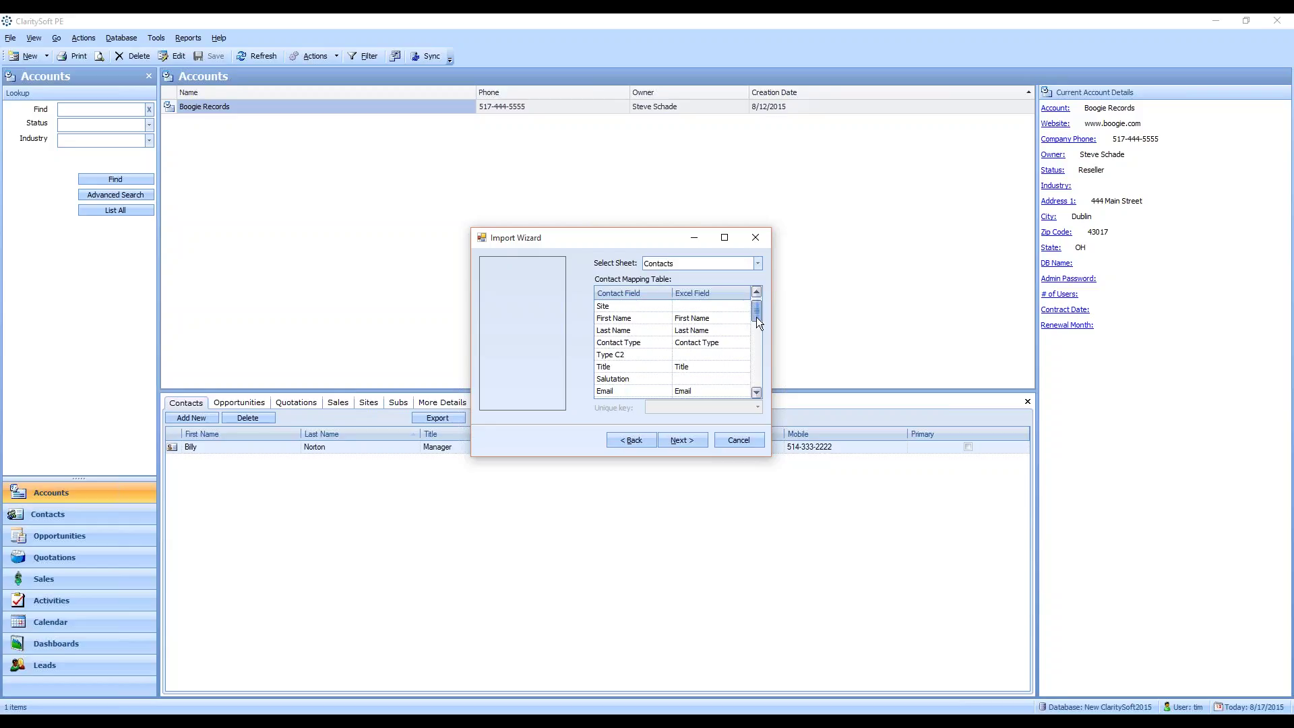
{"action": "left_click_drag", "start_coordinate": [756, 316], "coordinate": [760, 343]}
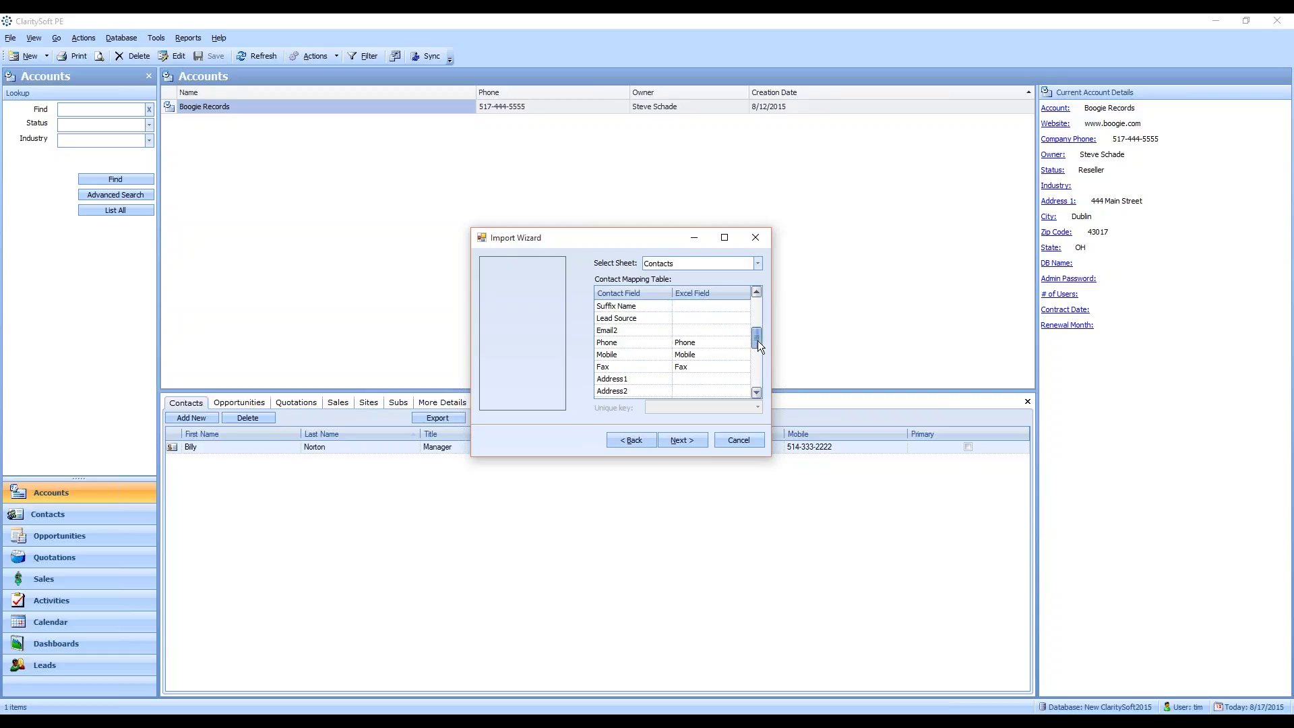
{"action": "left_click_drag", "start_coordinate": [757, 341], "coordinate": [759, 345]}
{"action": "left_click", "coordinate": [686, 354]}
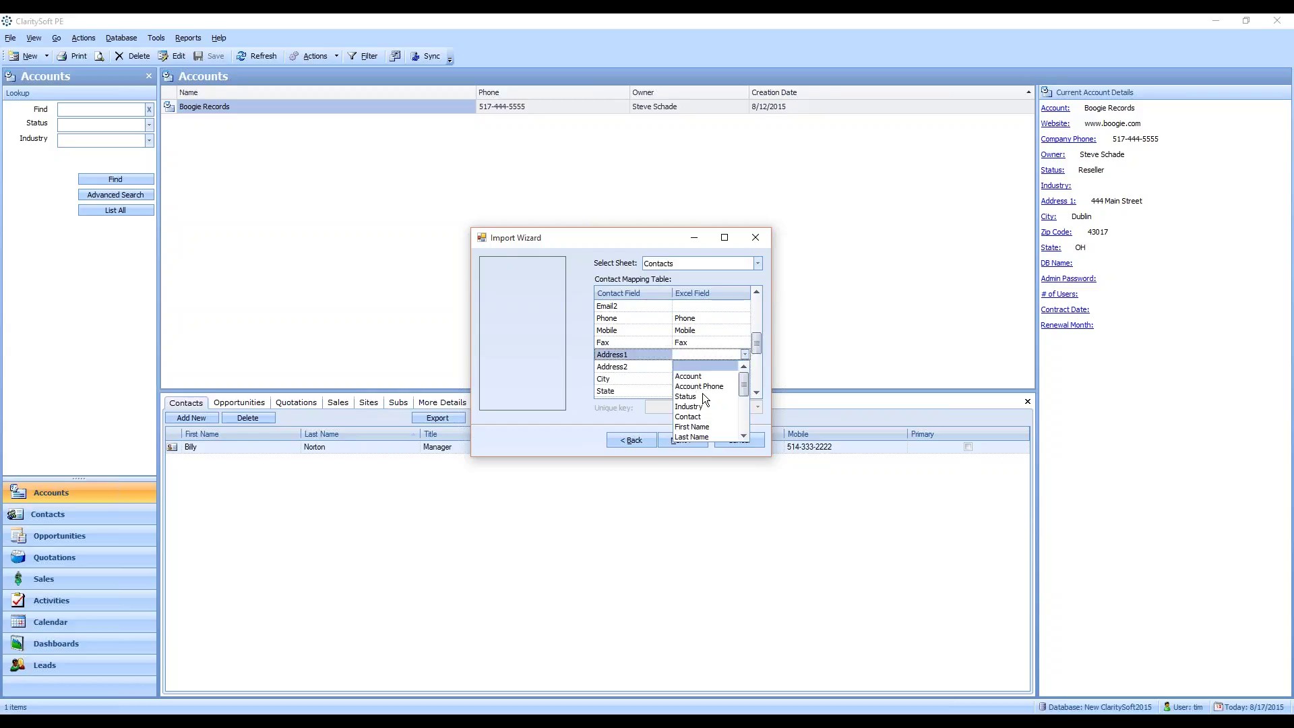
{"action": "left_click_drag", "start_coordinate": [744, 388], "coordinate": [741, 414]}
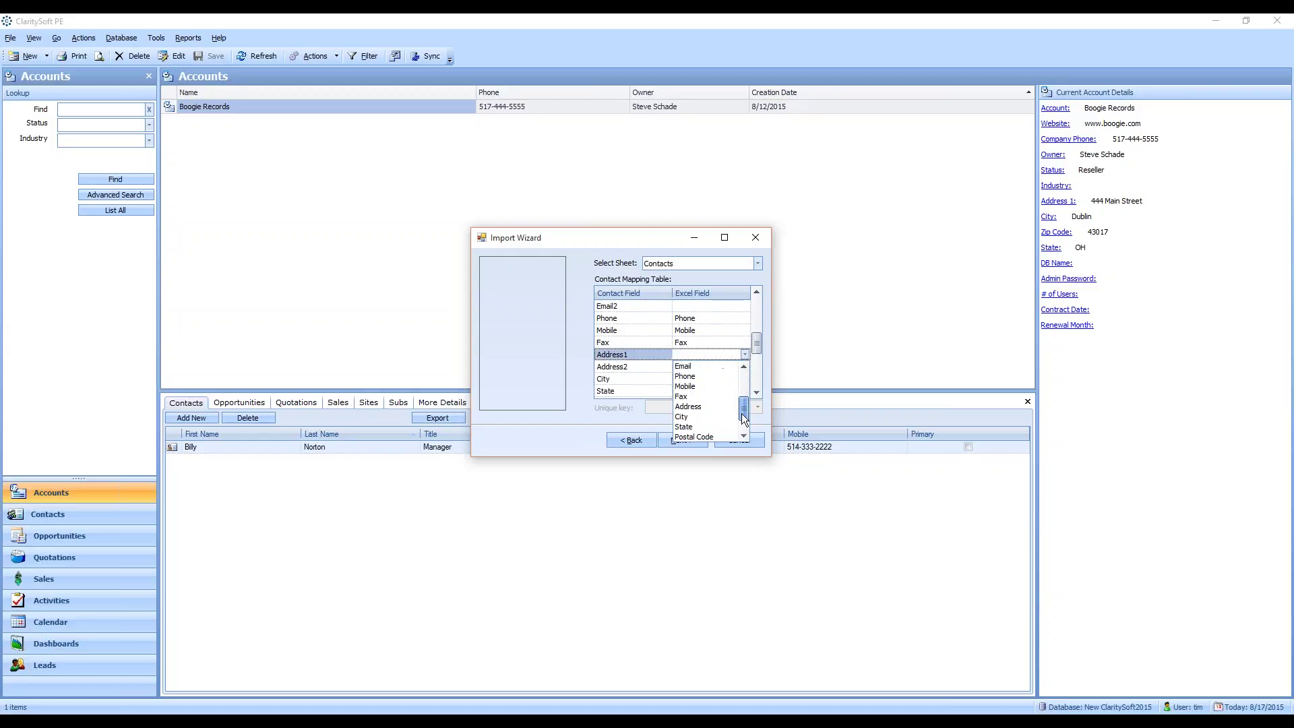
{"action": "left_click", "coordinate": [693, 405]}
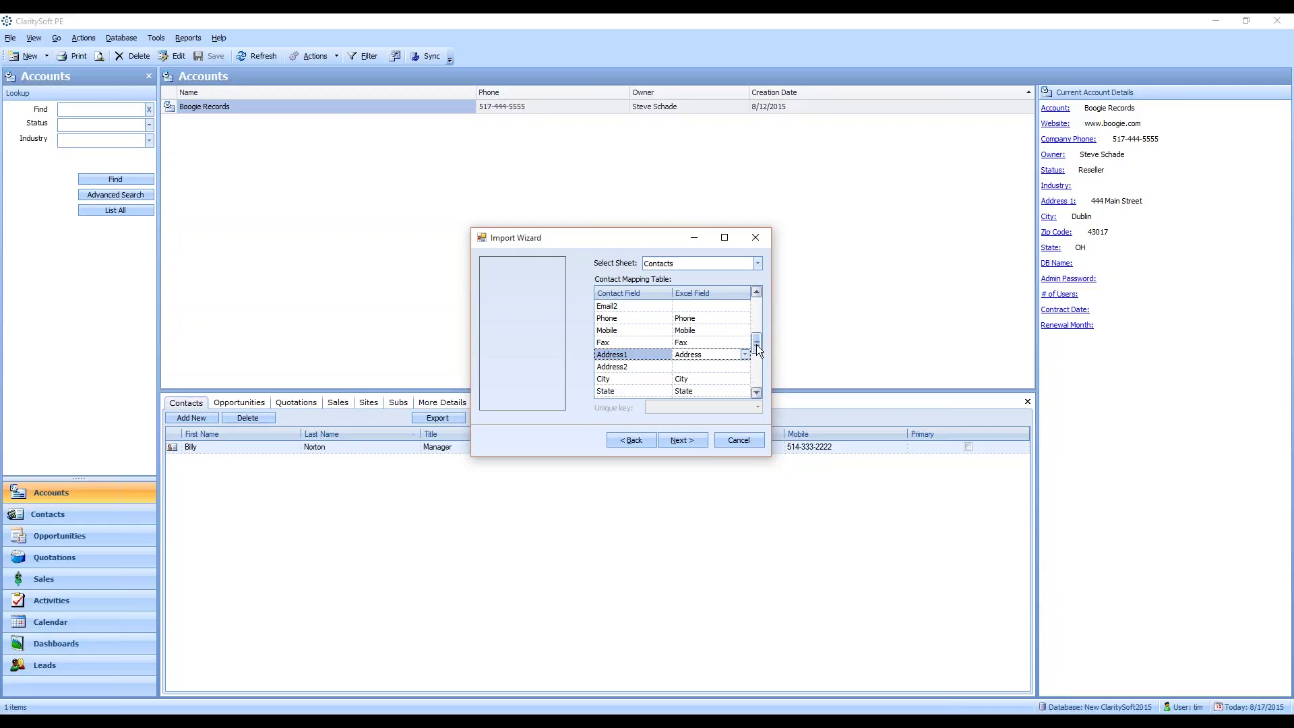
{"action": "left_click_drag", "start_coordinate": [757, 346], "coordinate": [761, 391]}
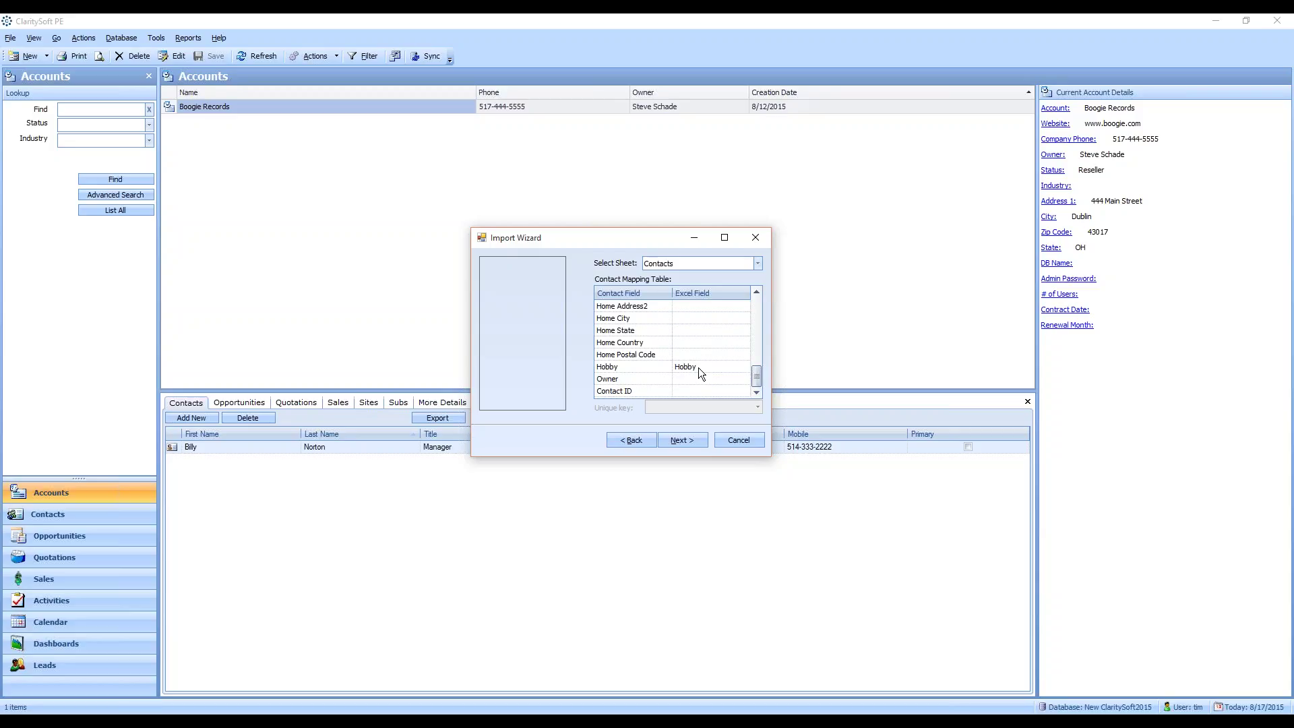
Run the accounts and contacts import, save the import results and dismiss the import summary.
{"action": "left_click", "coordinate": [697, 442]}
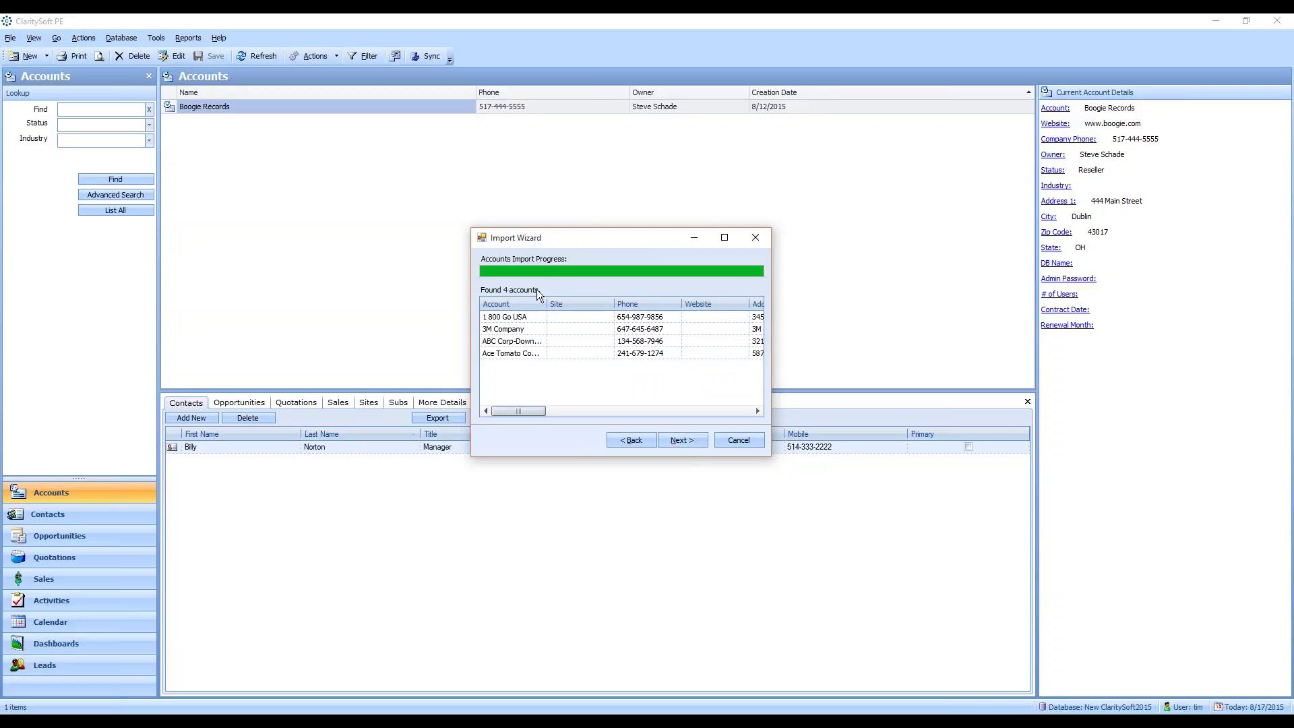
{"action": "left_click", "coordinate": [673, 441]}
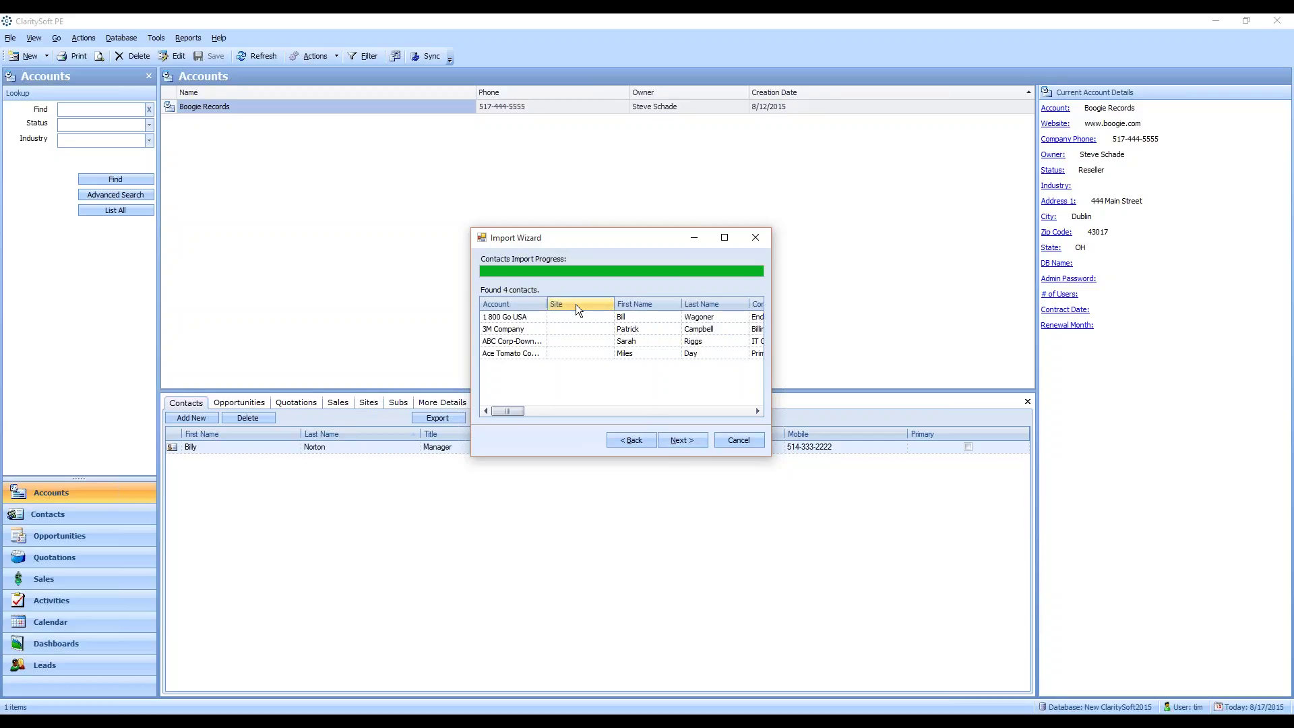
{"action": "left_click", "coordinate": [694, 439]}
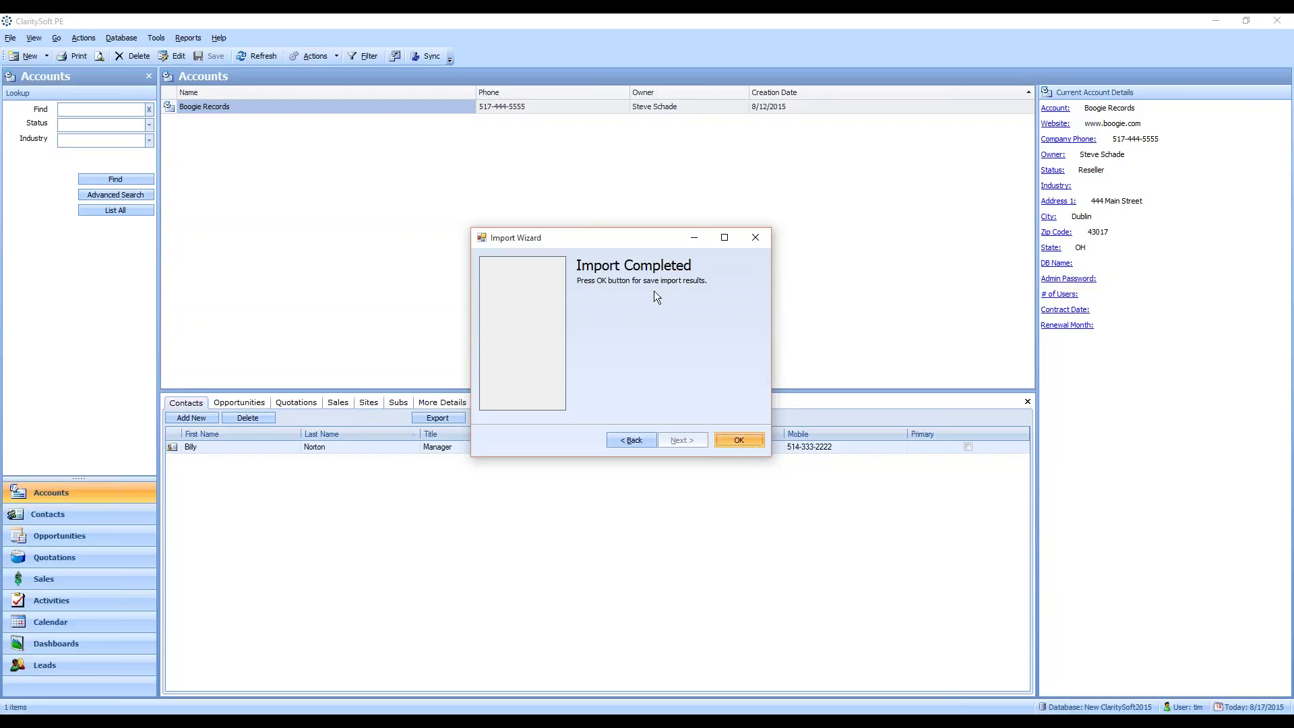
{"action": "left_click", "coordinate": [755, 441]}
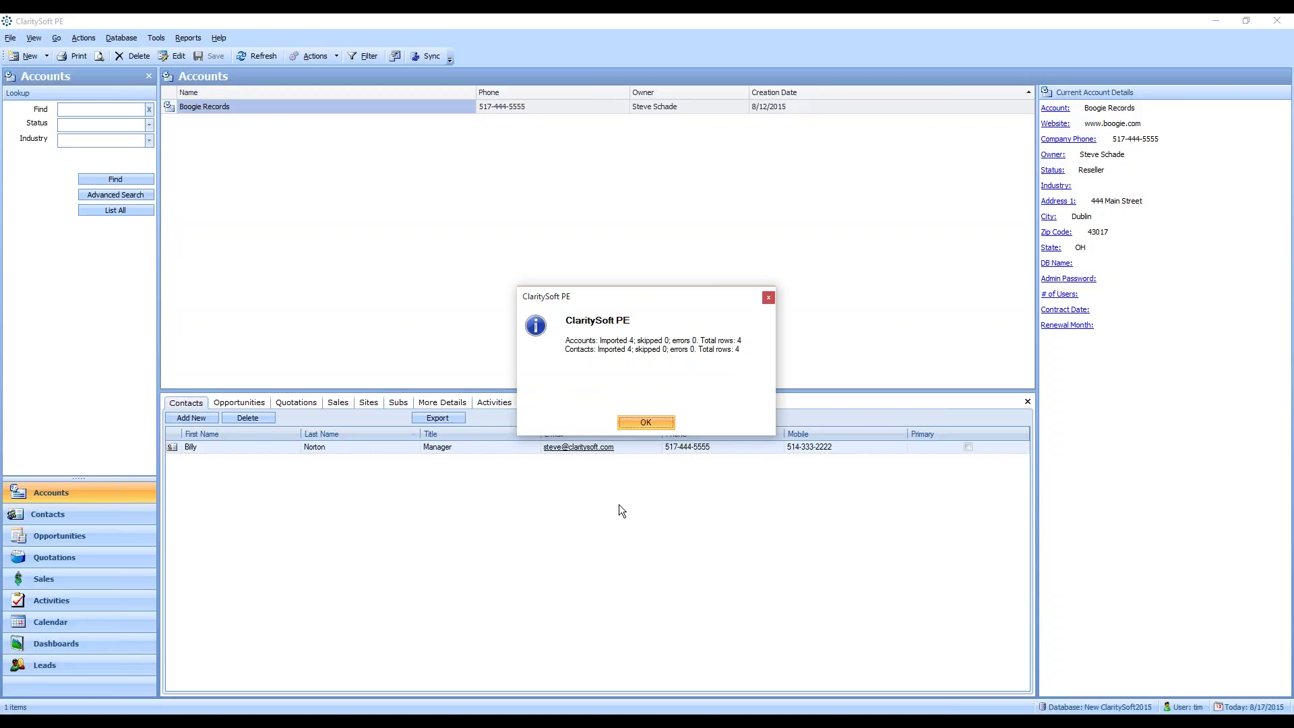
{"action": "left_click", "coordinate": [647, 423]}
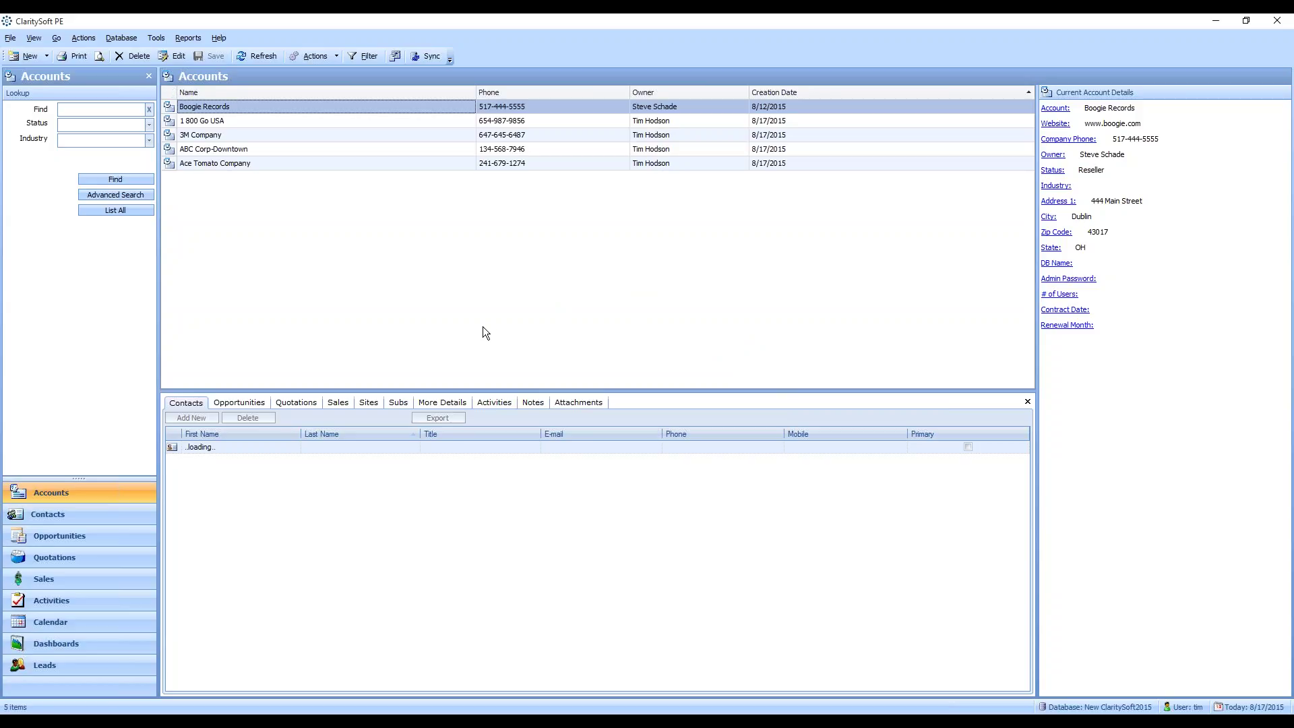
Review the details of the imported accounts from 1 800 Go USA to Ace Tomato Company in the Accounts list.
{"action": "left_click", "coordinate": [285, 122]}
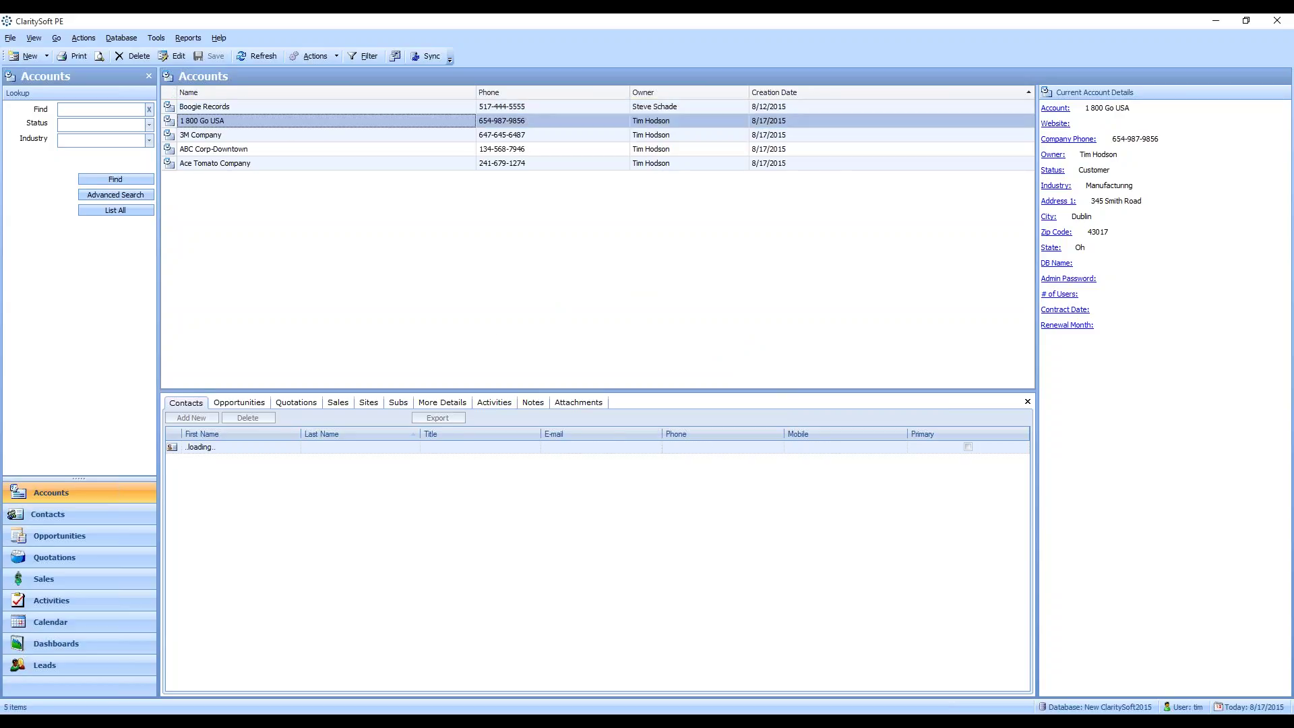
{"action": "left_click", "coordinate": [283, 134]}
{"action": "key", "text": "Down"}
{"action": "key", "text": "Down"}
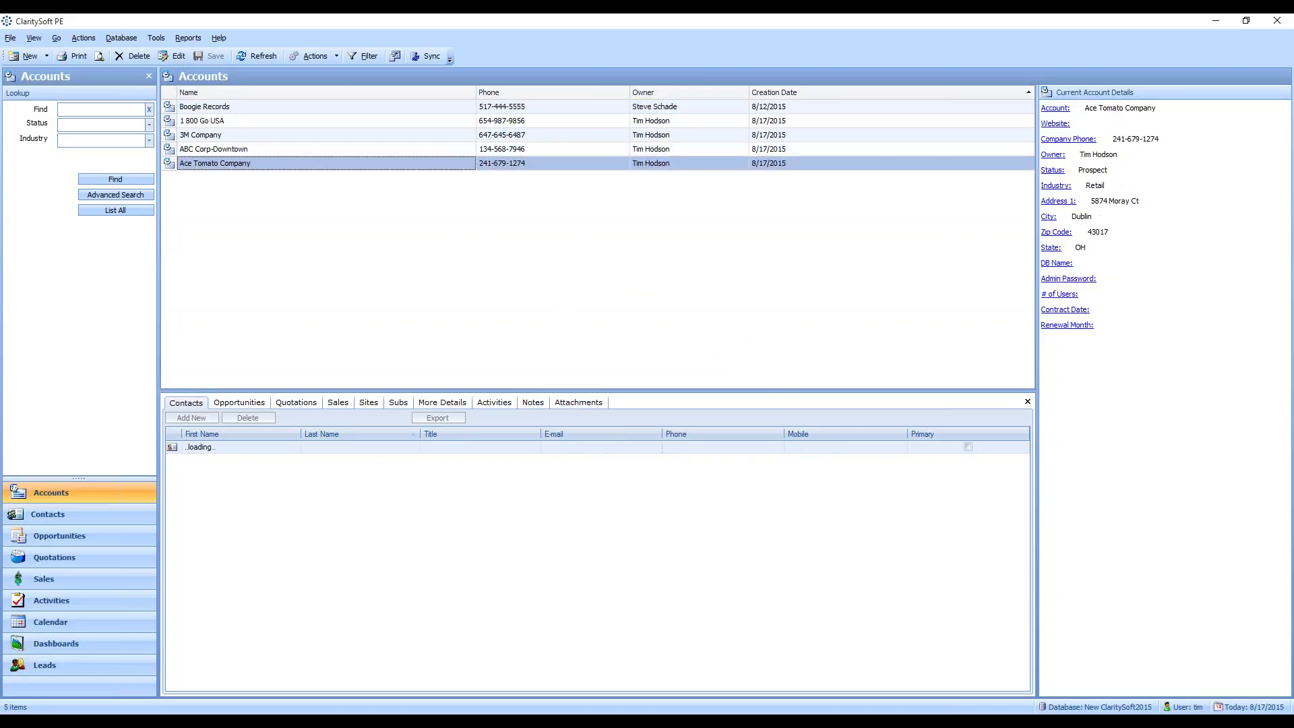
{"action": "key", "text": "Up"}
{"action": "key", "text": "Up"}
{"action": "key", "text": "Up"}
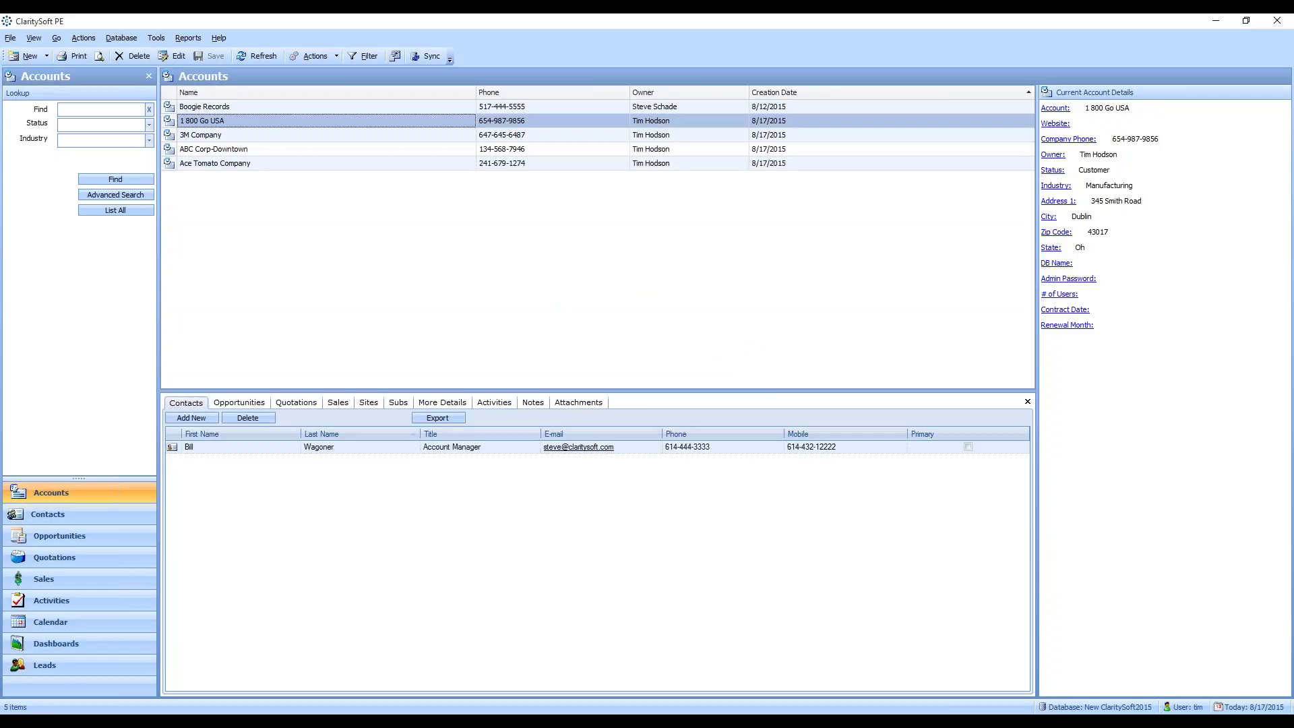
Open the 1 800 Go USA account, inspect its Status and Industry choices, and close the record without saving.
{"action": "key", "text": "Return"}
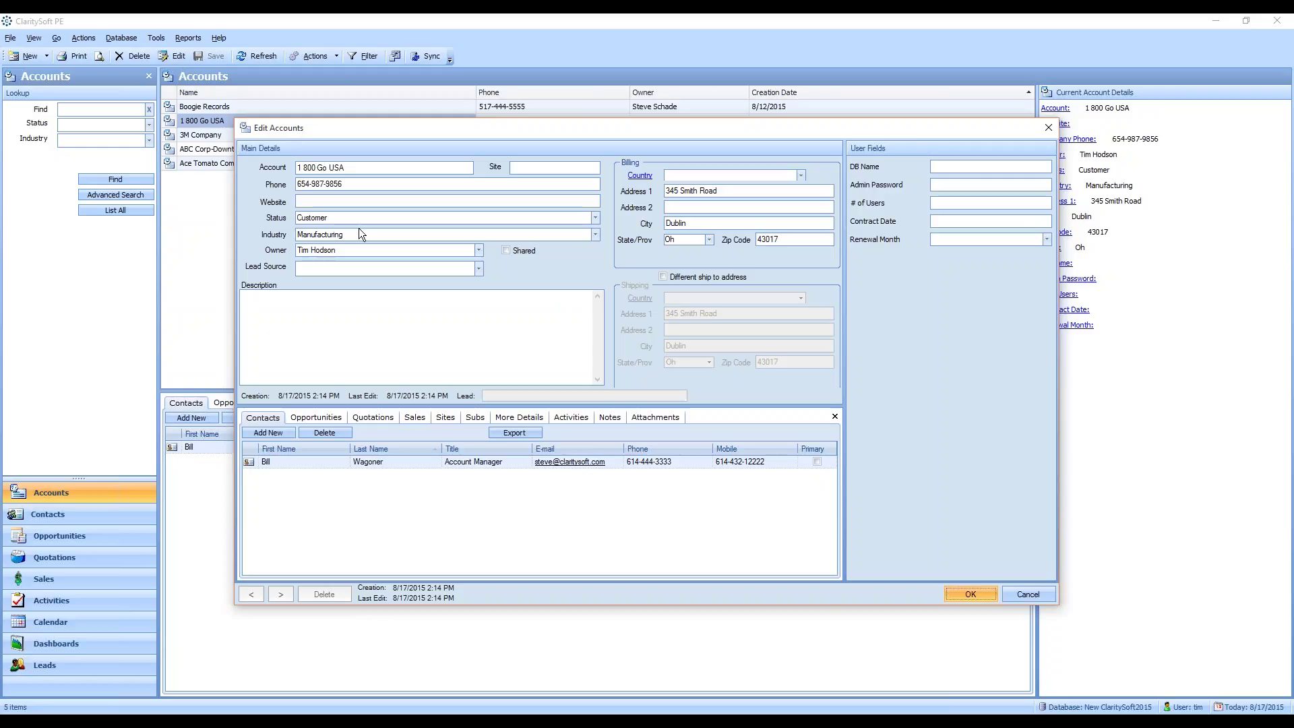
{"action": "left_click", "coordinate": [333, 220]}
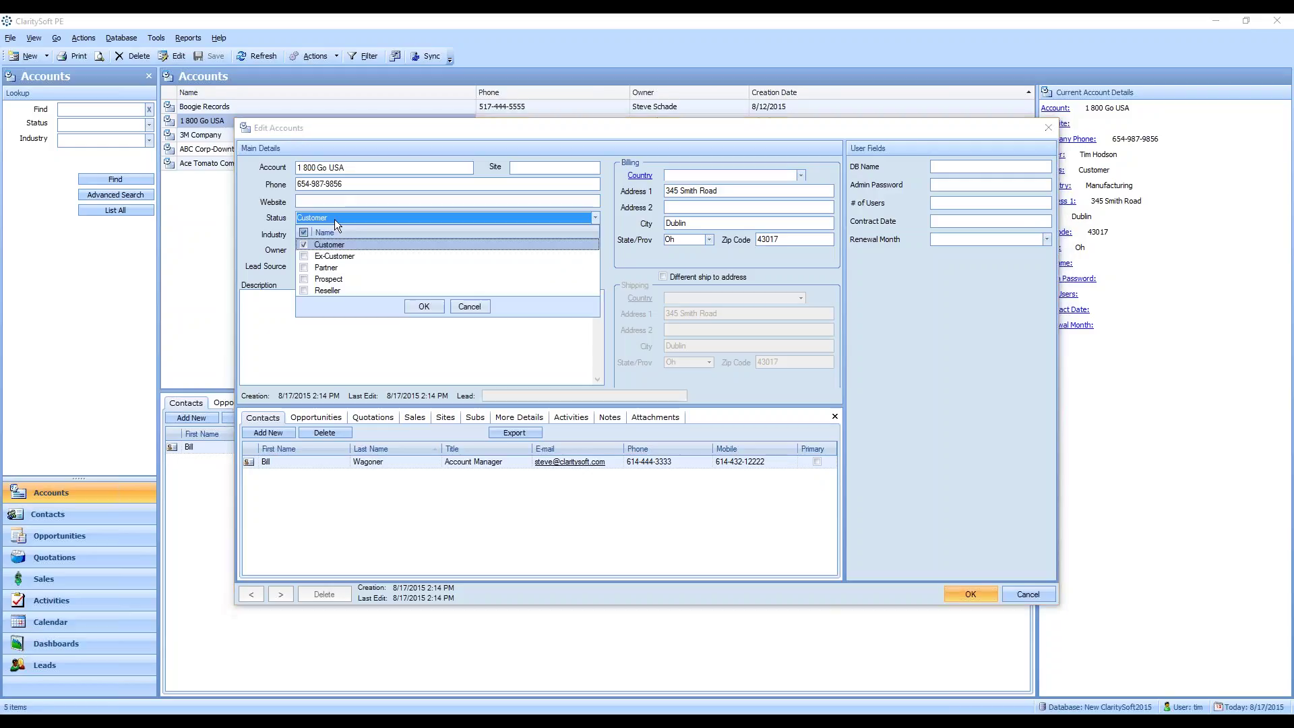
{"action": "left_click", "coordinate": [335, 219]}
{"action": "left_click", "coordinate": [346, 233]}
{"action": "left_click", "coordinate": [347, 234]}
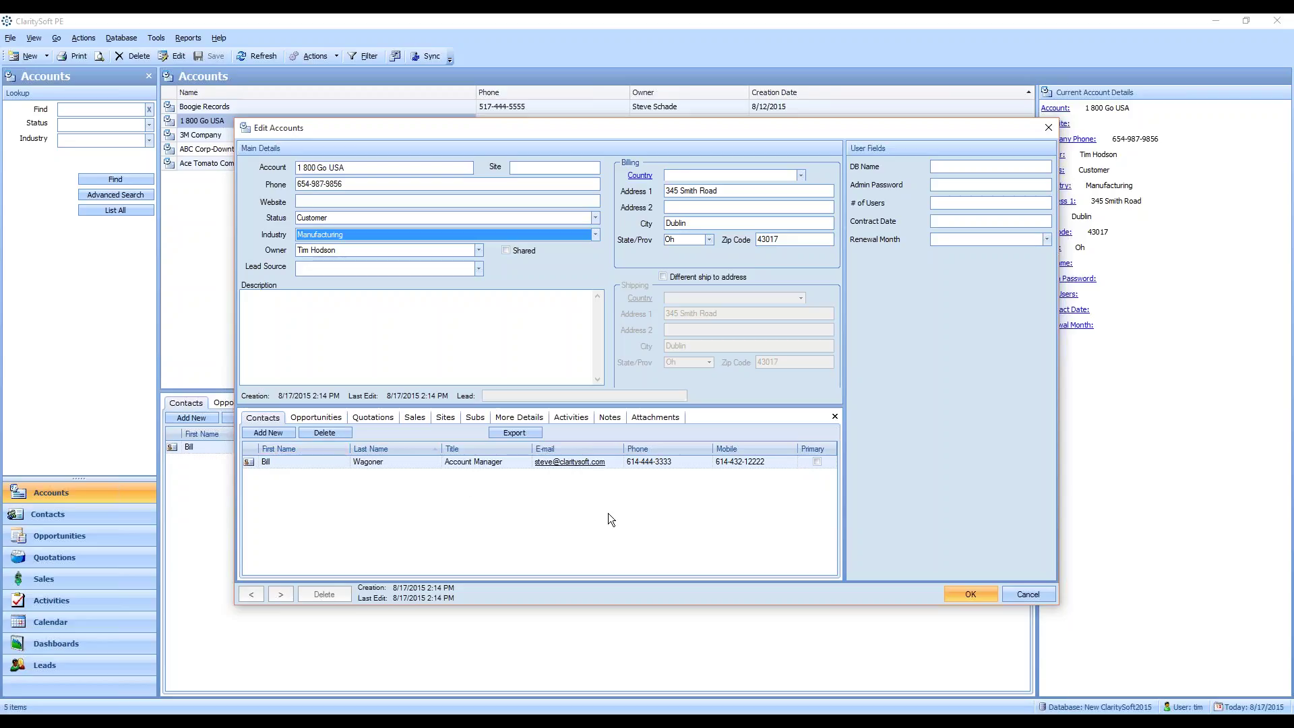
{"action": "left_click", "coordinate": [1043, 595]}
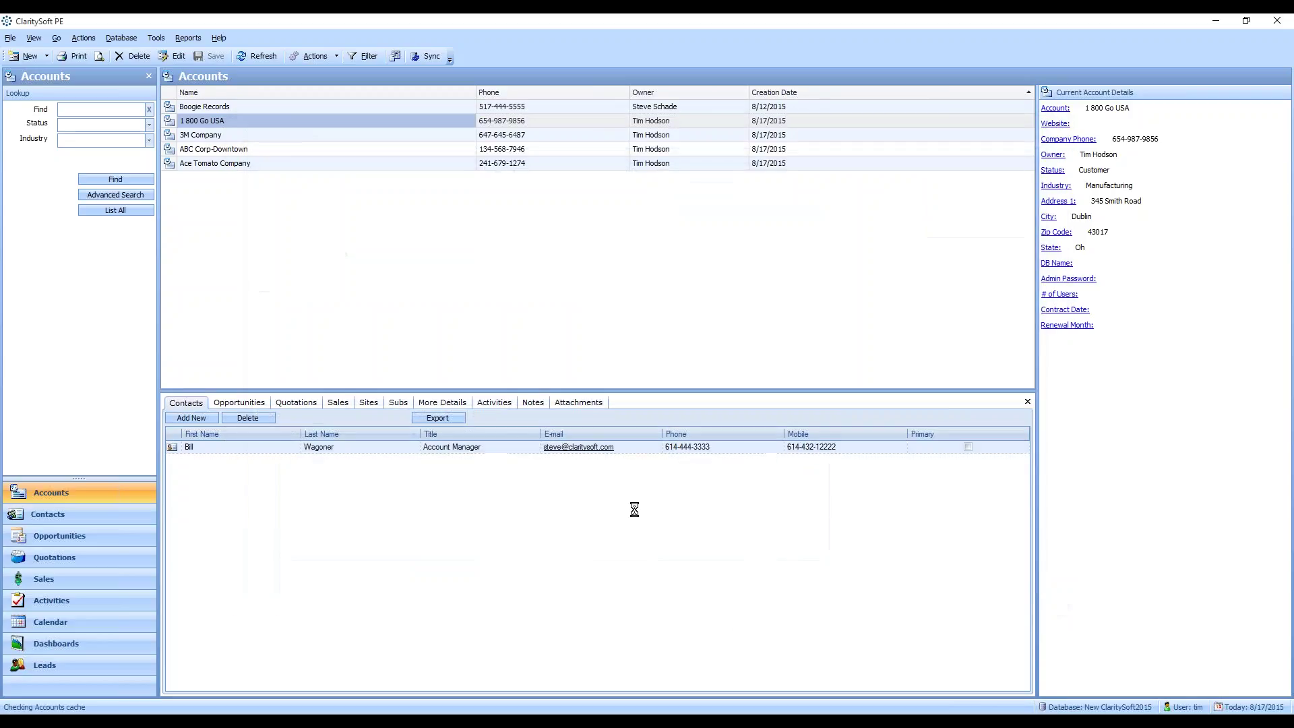
Open the 3M Company contact from the Contacts list, inspect its details and Contact Type choices, and close the record.
{"action": "left_click", "coordinate": [71, 521]}
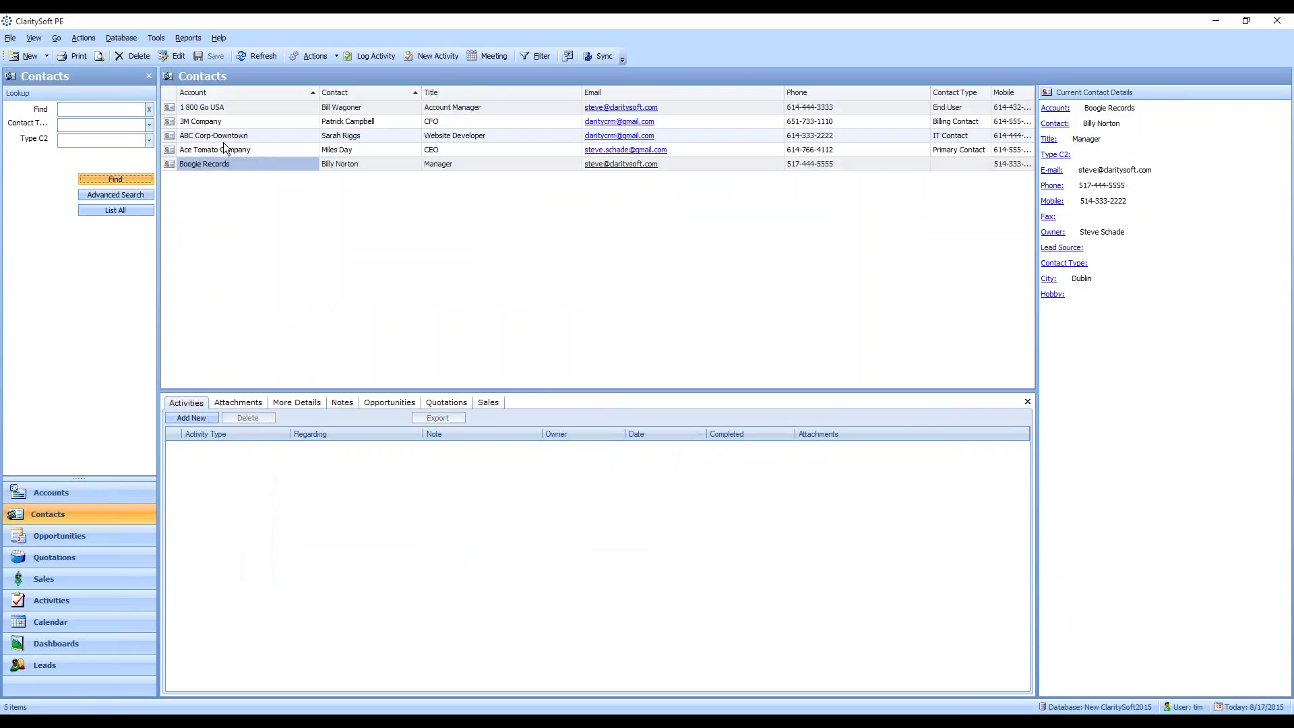
{"action": "left_click", "coordinate": [229, 121]}
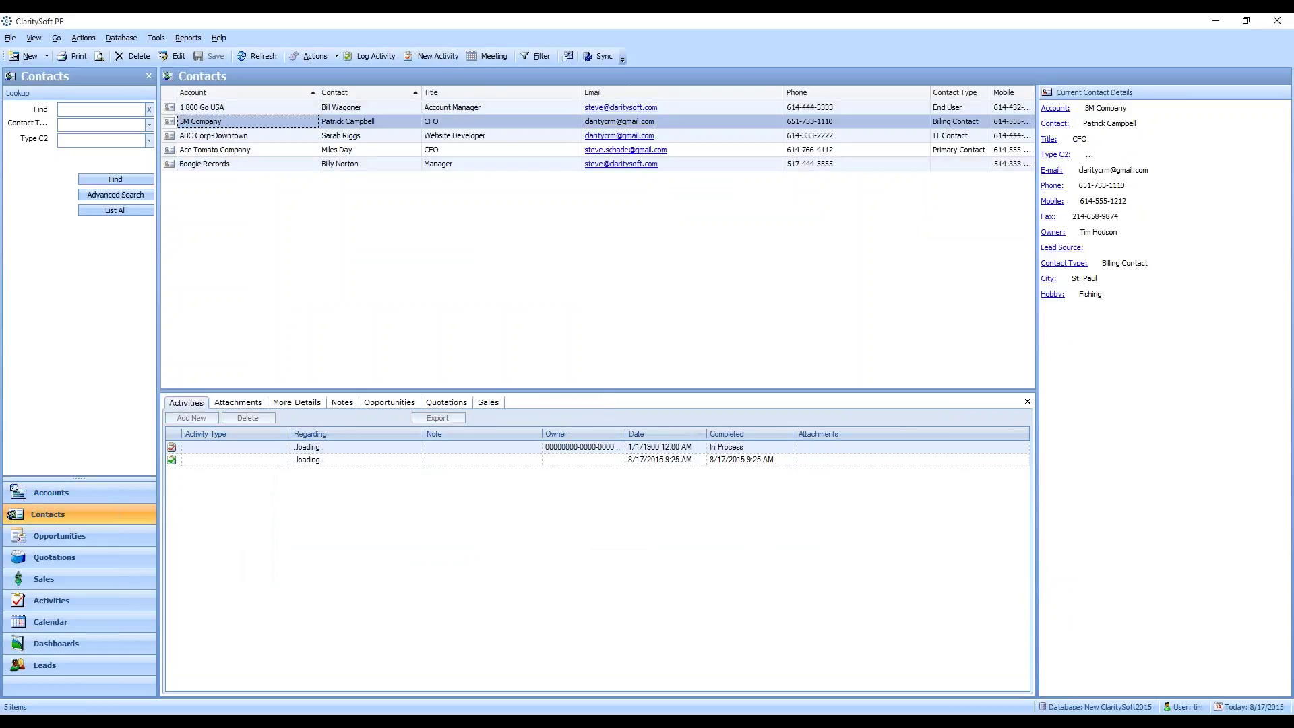
{"action": "key", "text": "Return"}
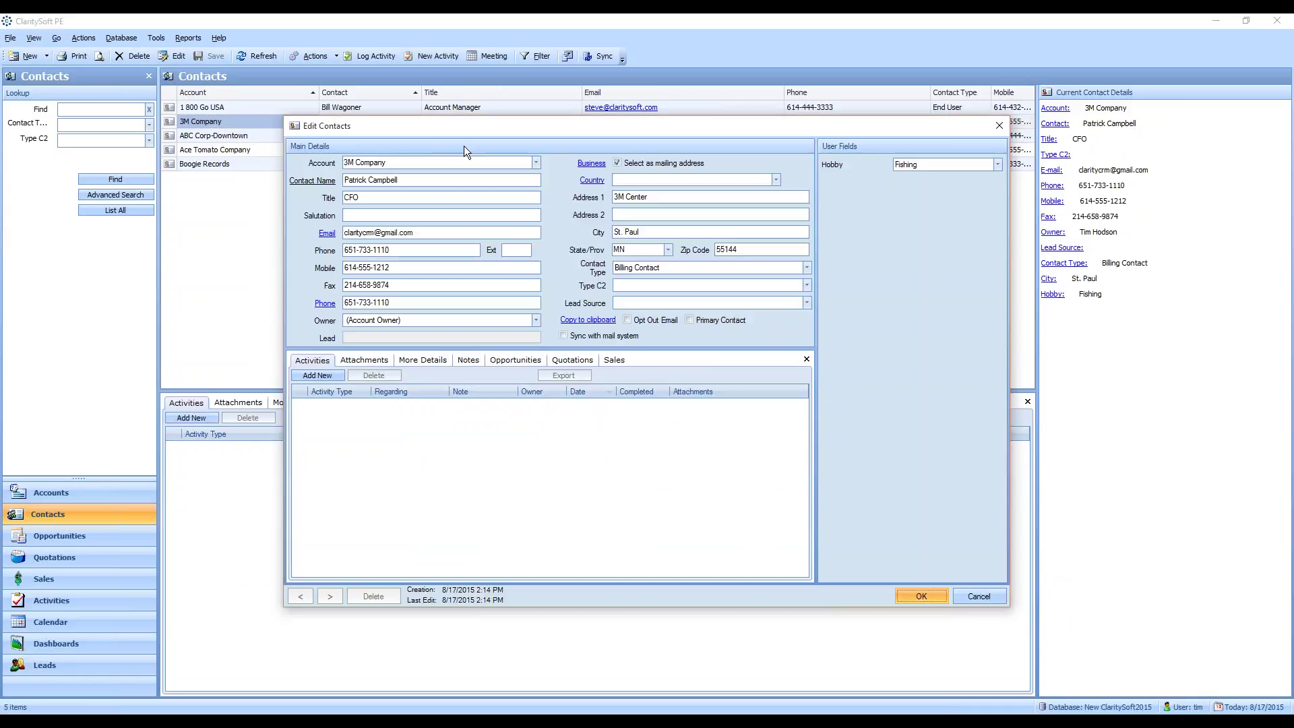
{"action": "left_click", "coordinate": [393, 198]}
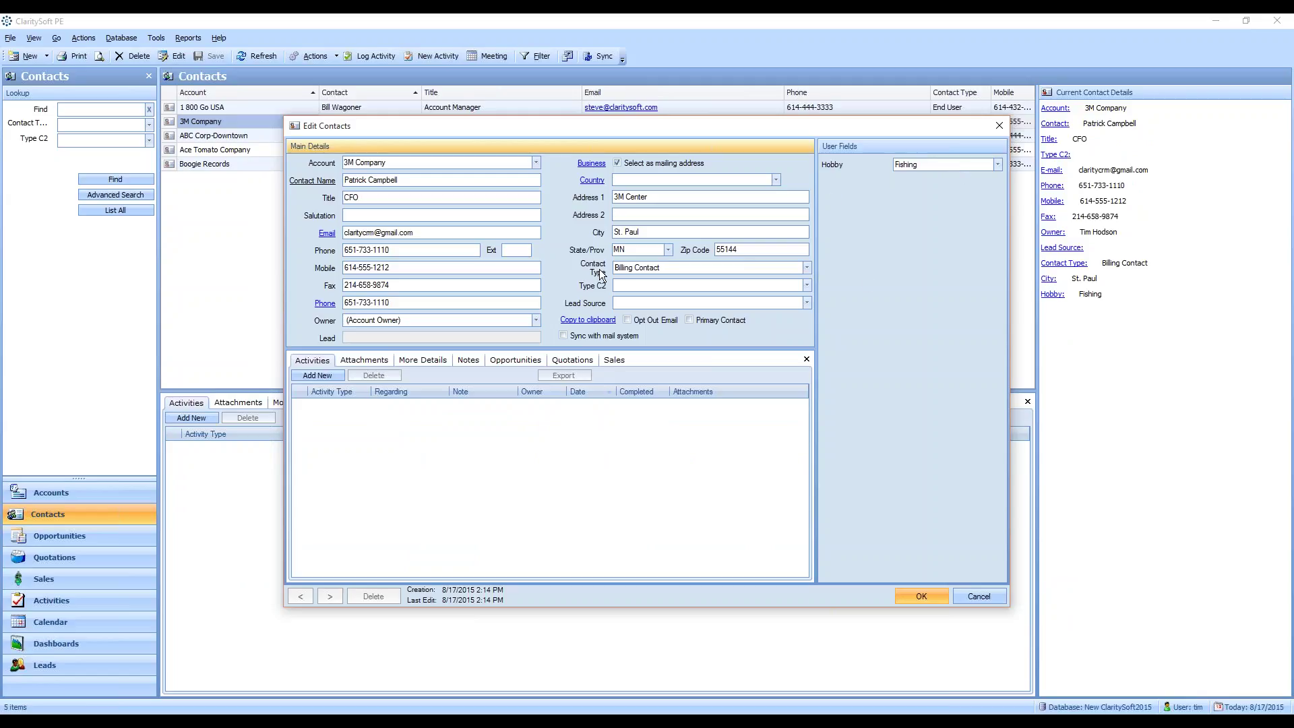
{"action": "left_click", "coordinate": [806, 268]}
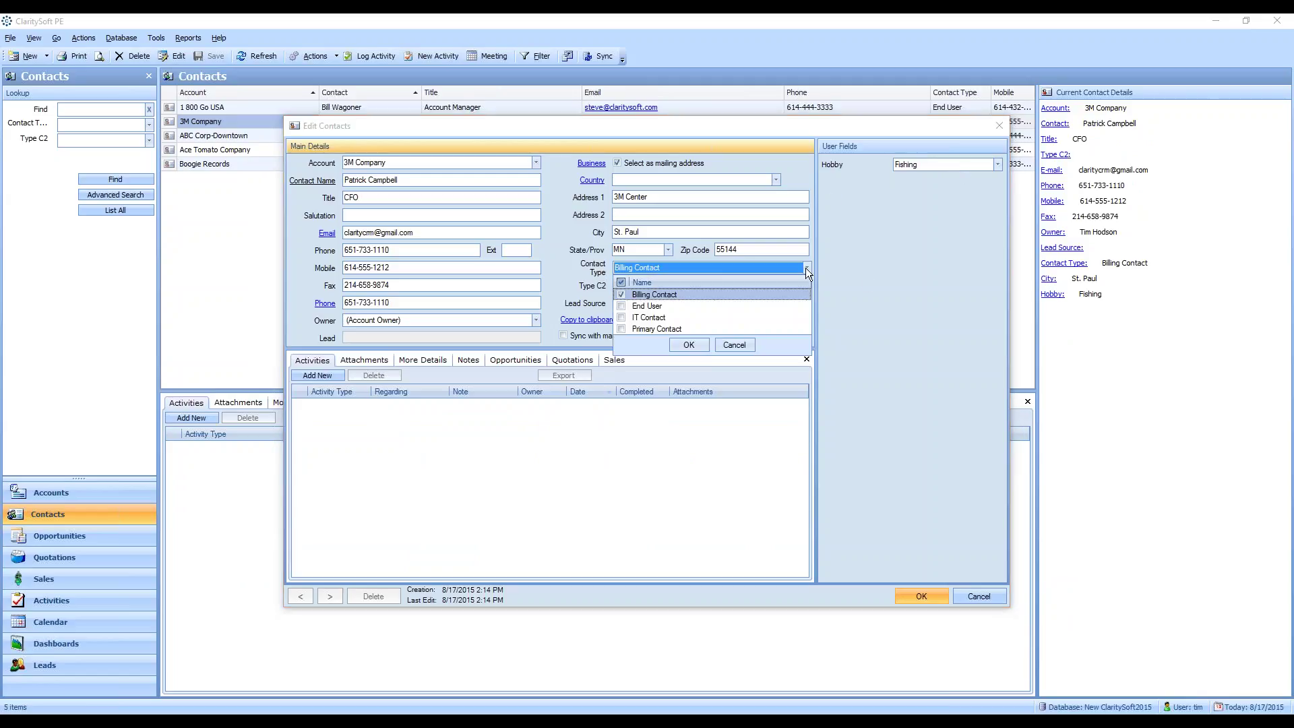
{"action": "left_click", "coordinate": [809, 269]}
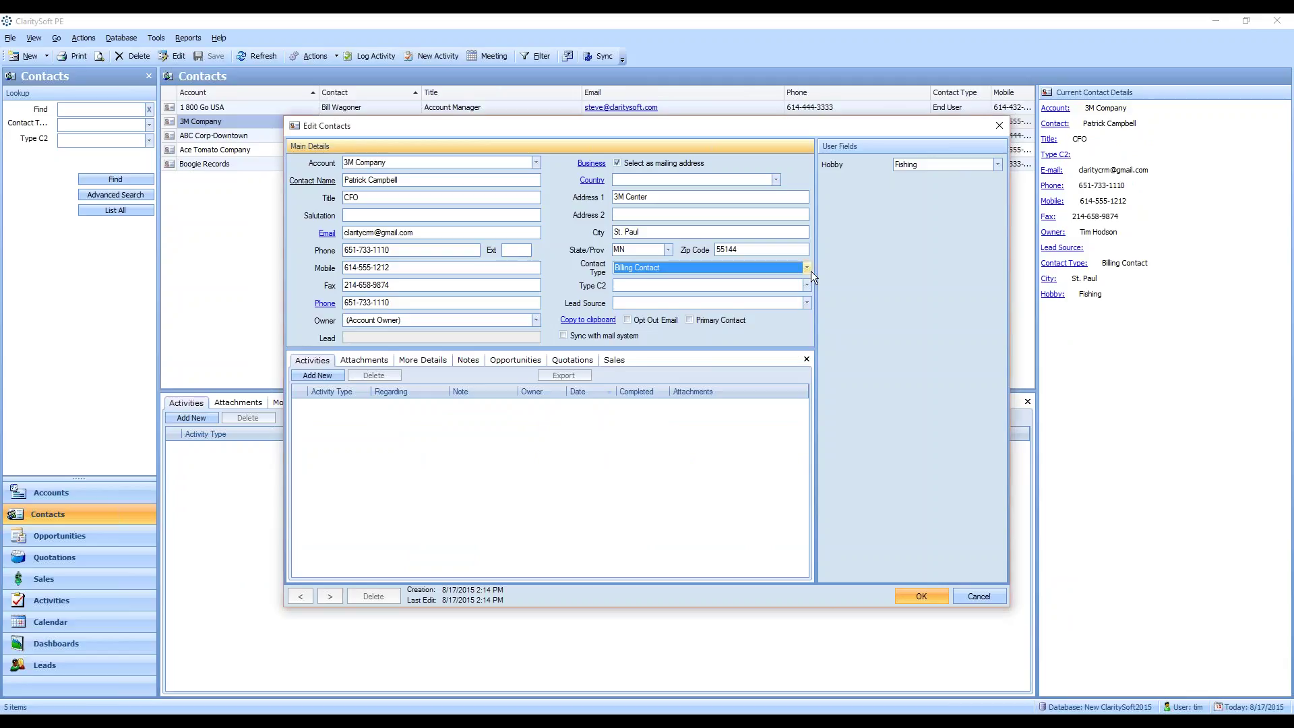
{"action": "left_click", "coordinate": [911, 597]}
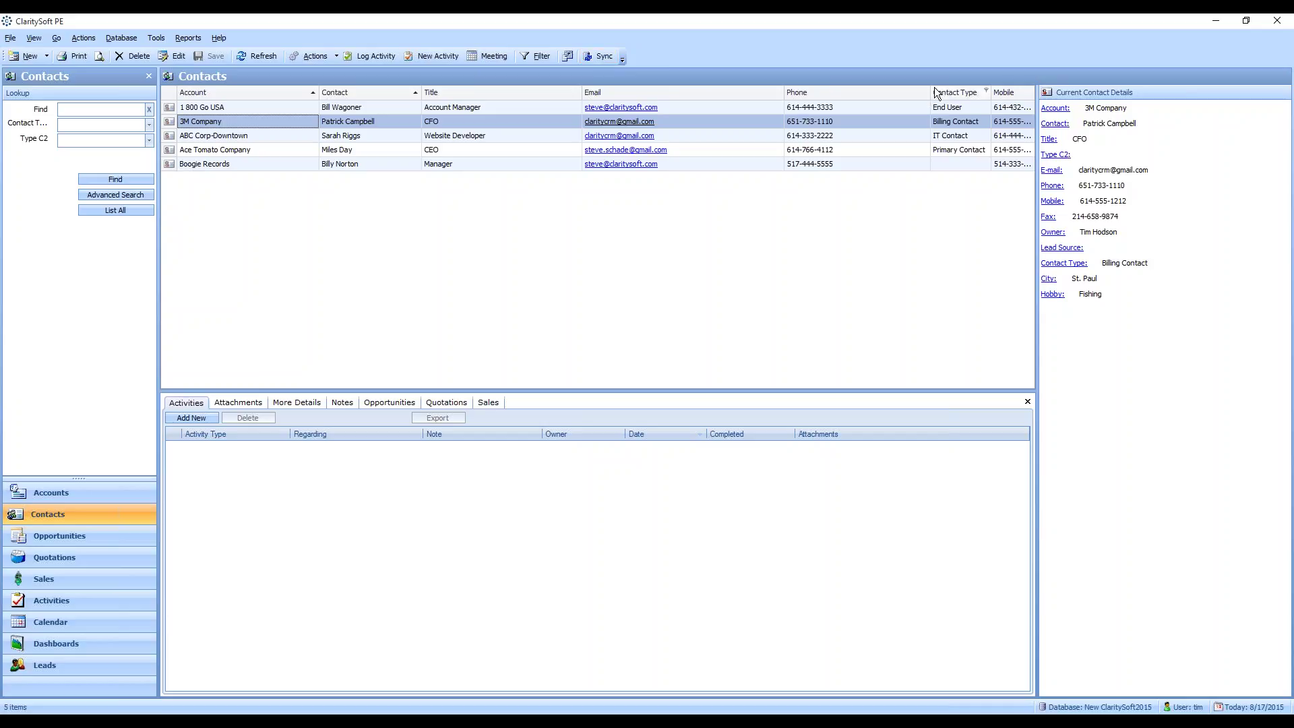
Resize the Phone and Contact Type columns in the Contacts list so the Mobile column has more room.
{"action": "left_click_drag", "start_coordinate": [930, 92], "coordinate": [861, 92]}
{"action": "left_click_drag", "start_coordinate": [961, 93], "coordinate": [945, 92]}
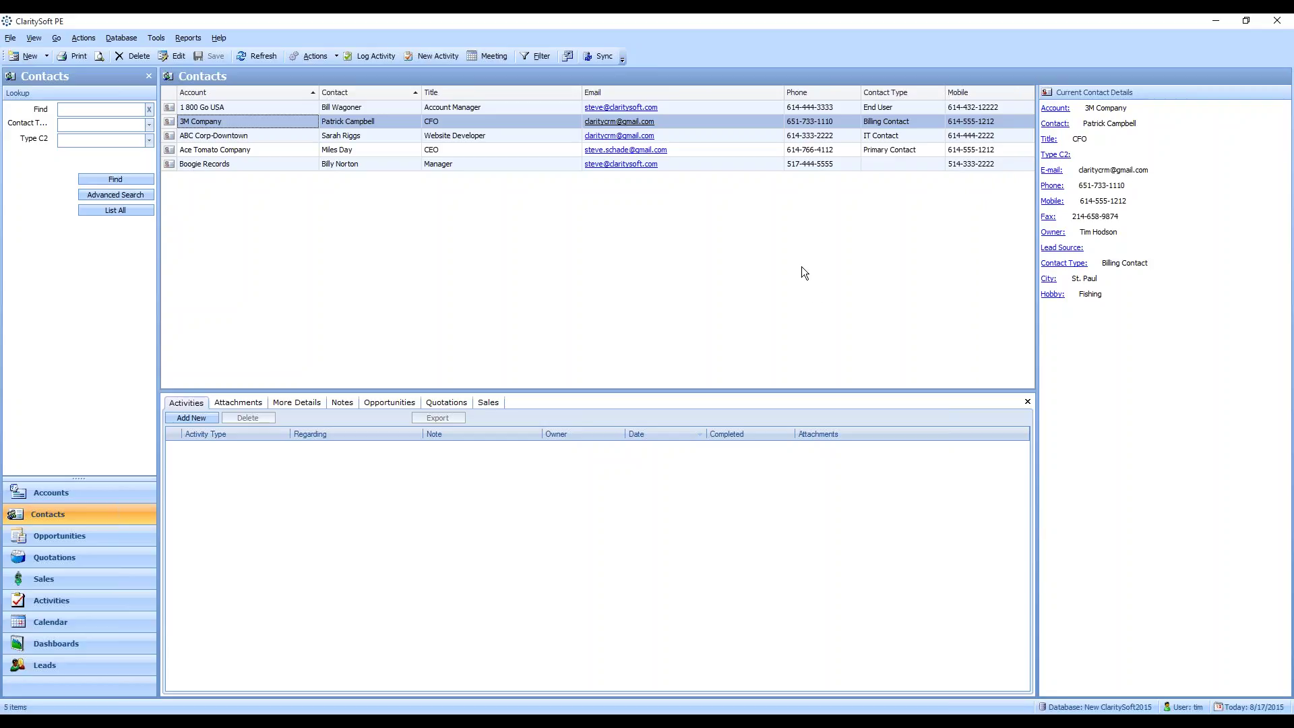